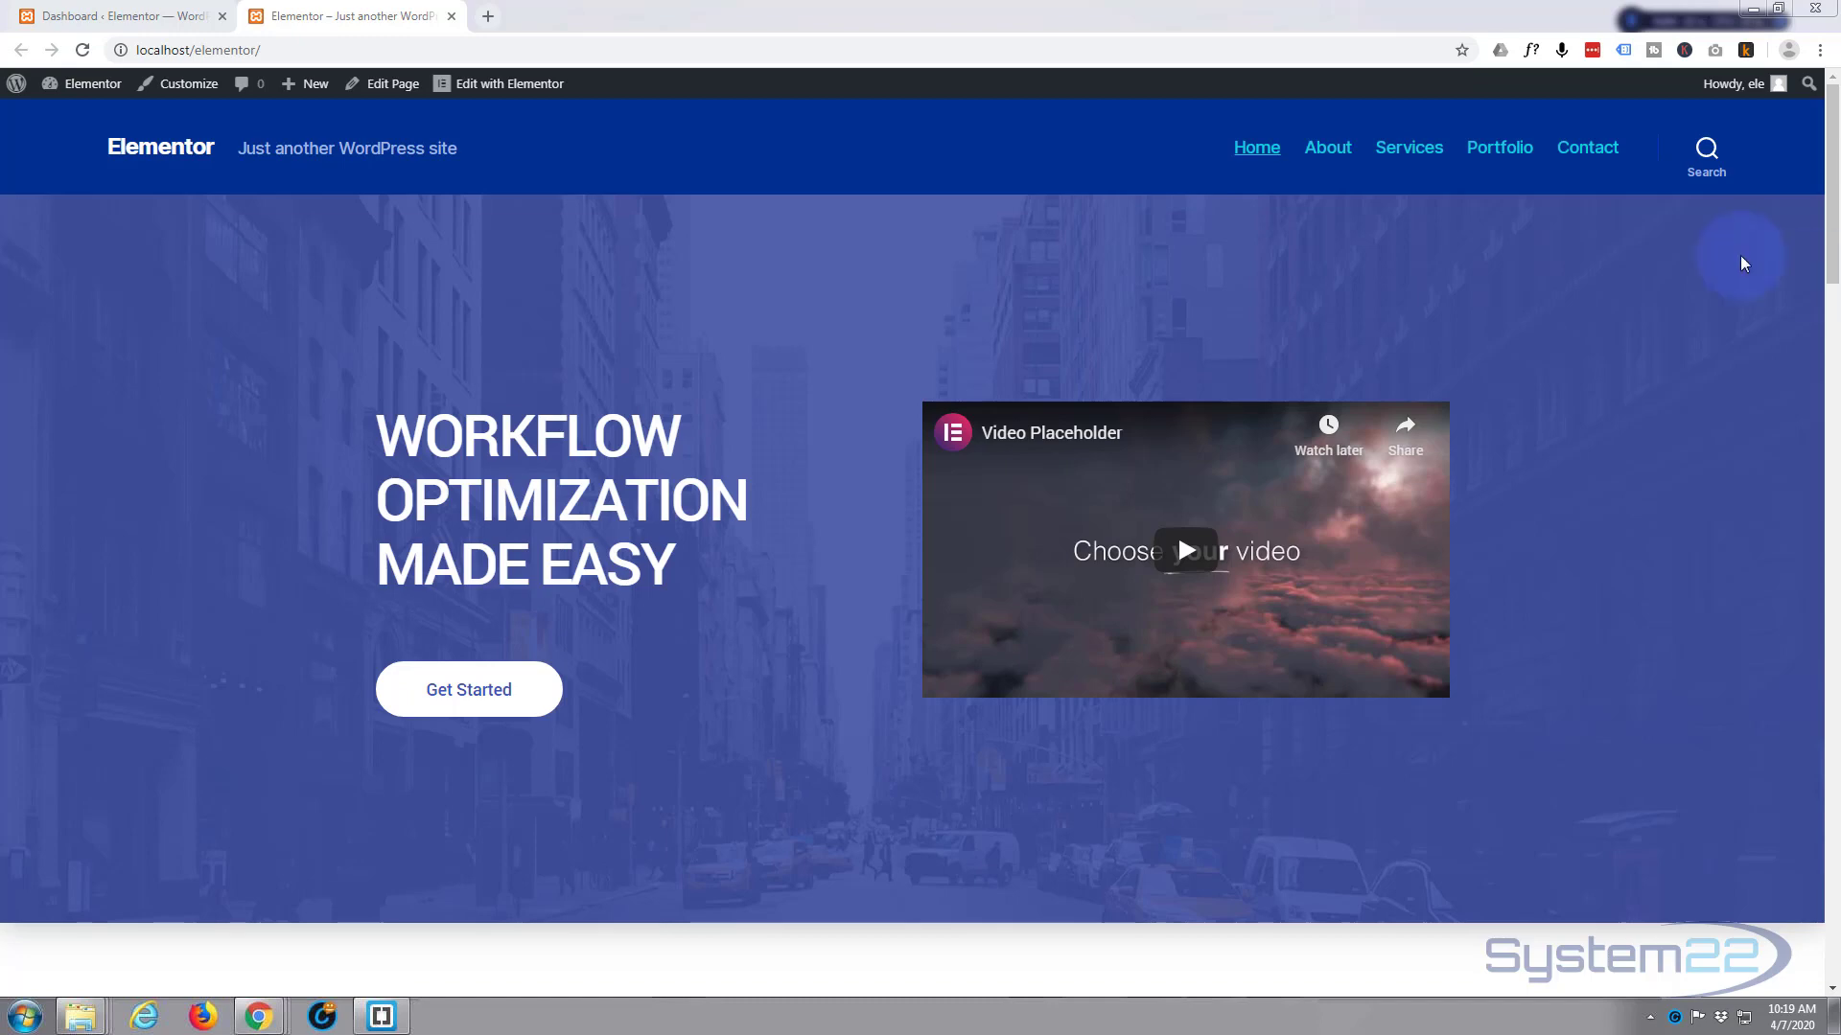
# - Add a new page named 'Video' and set its template to Elementor Full Width
pyautogui.click(312, 86)
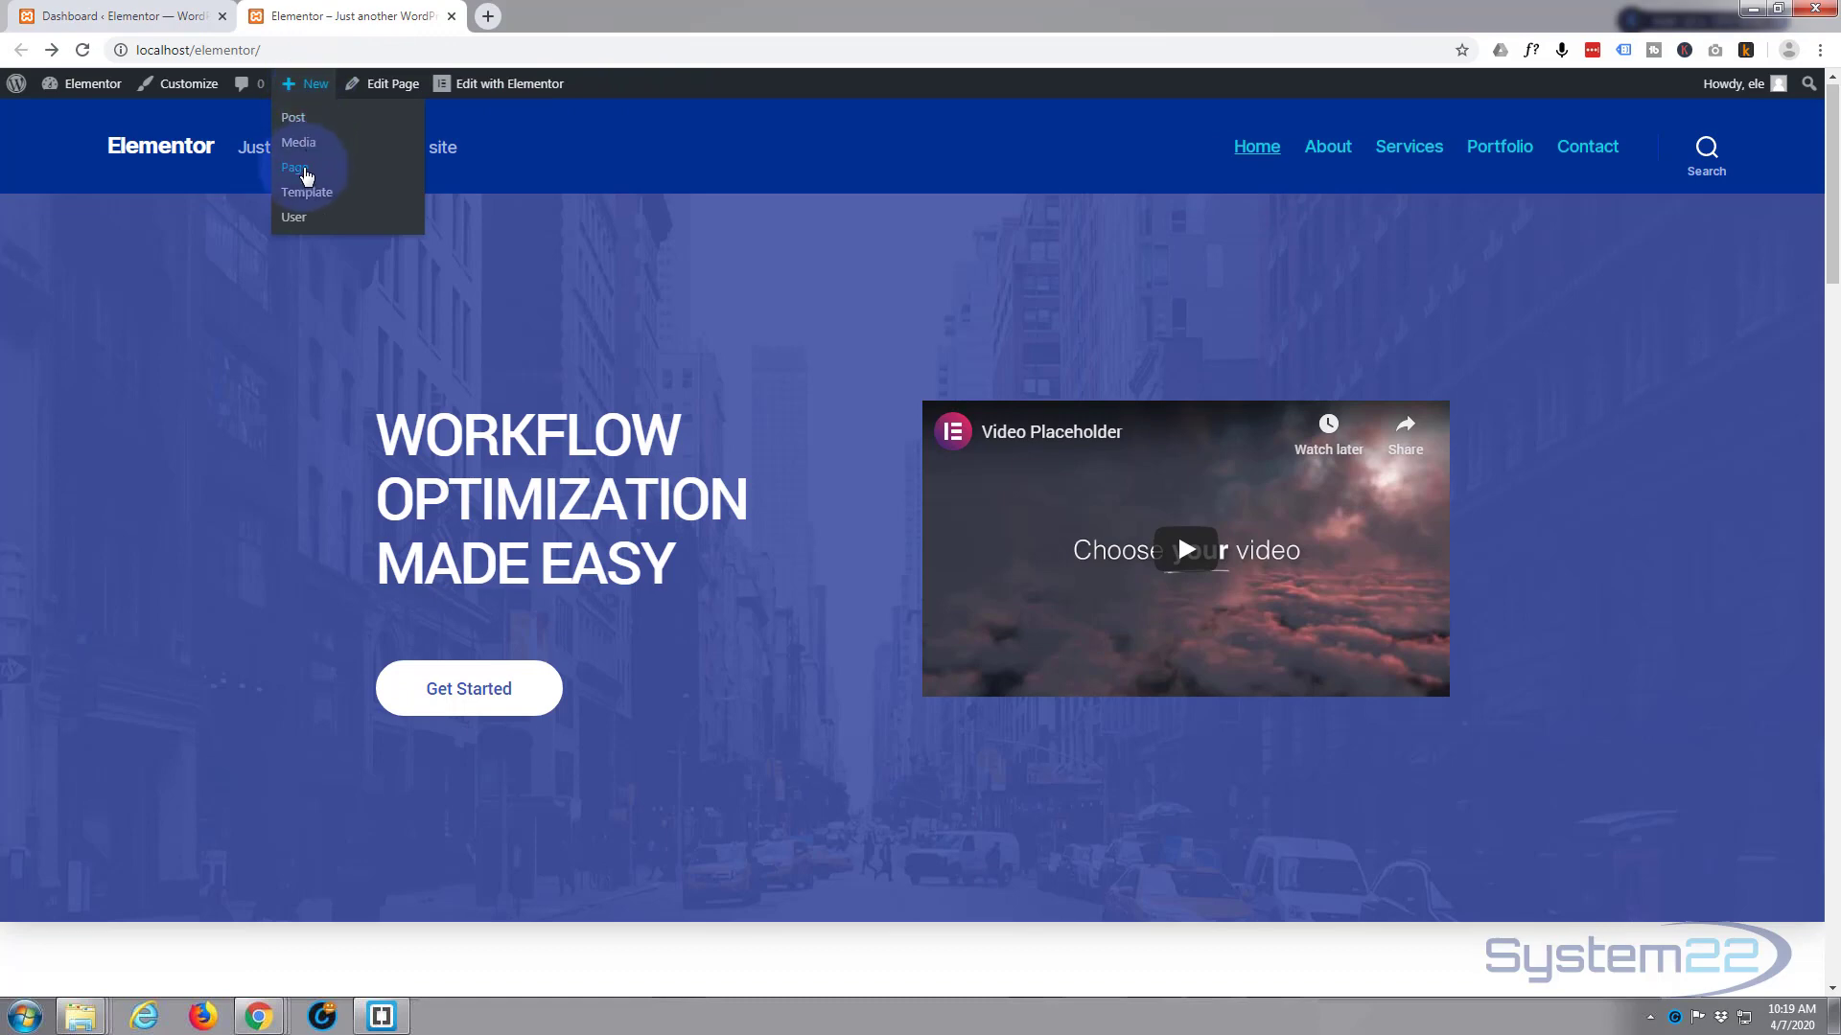
pyautogui.click(305, 171)
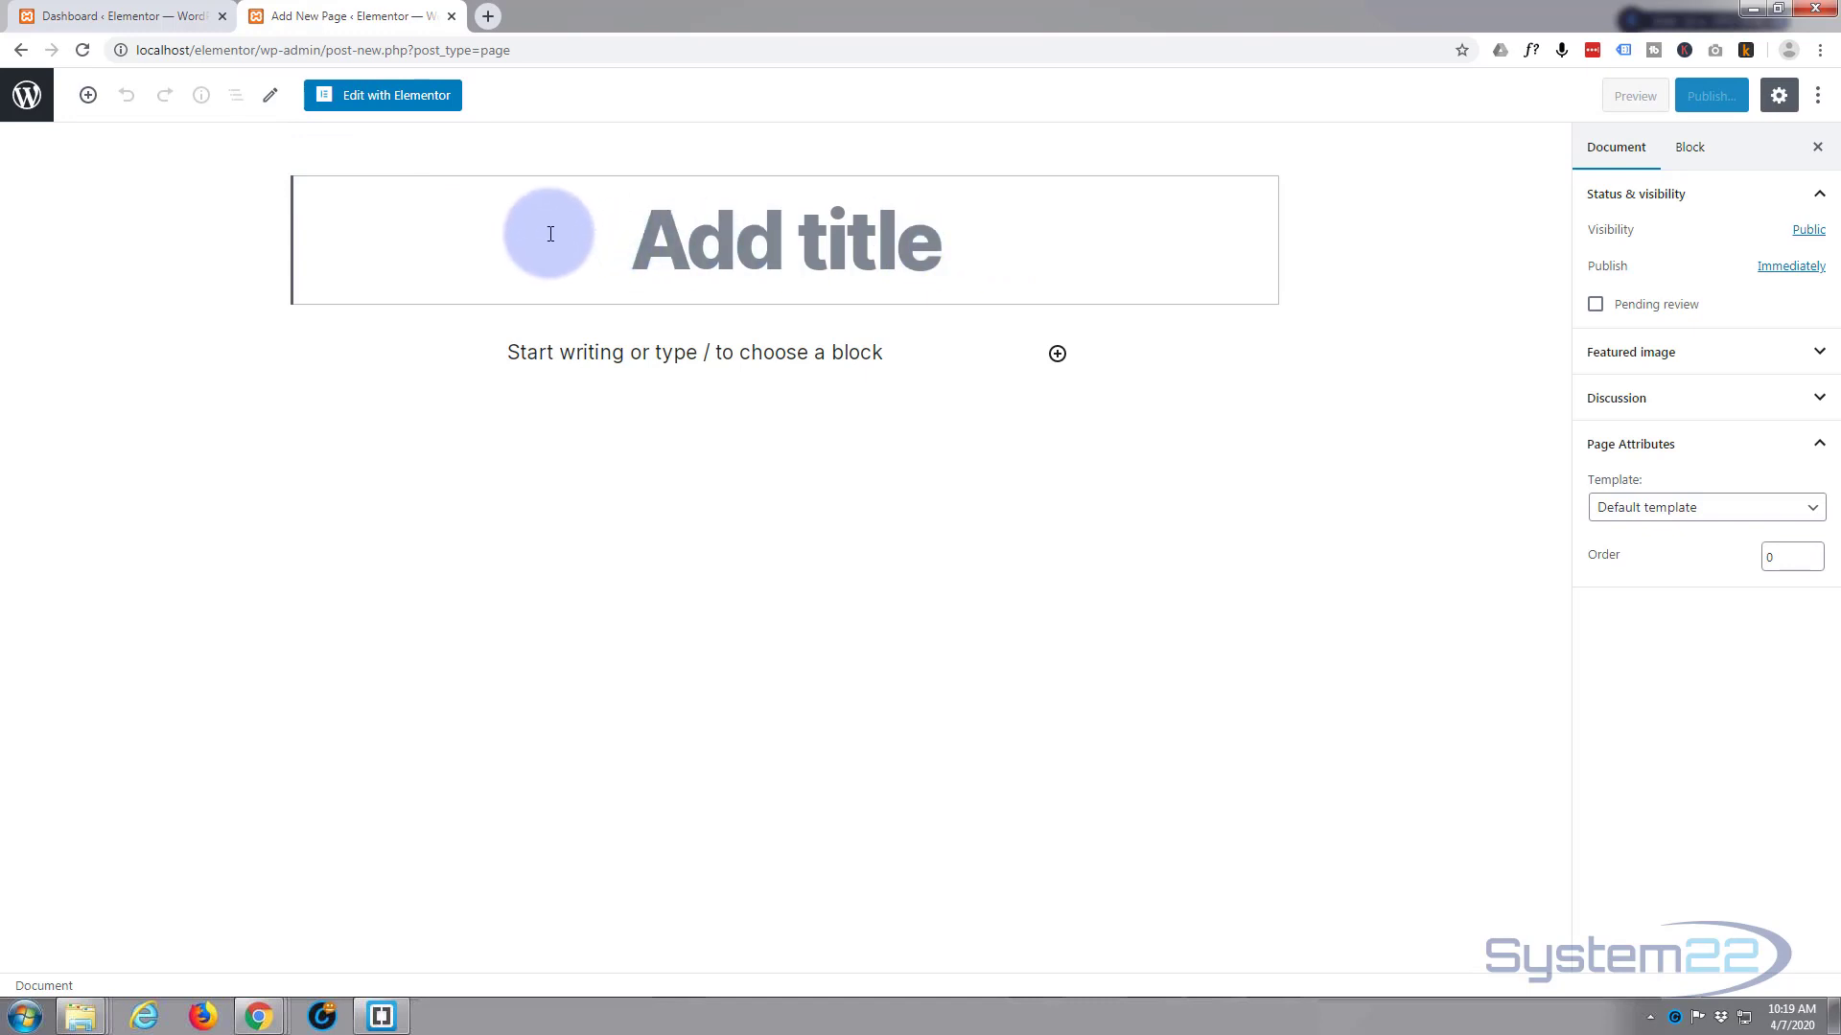
pyautogui.write('Video')
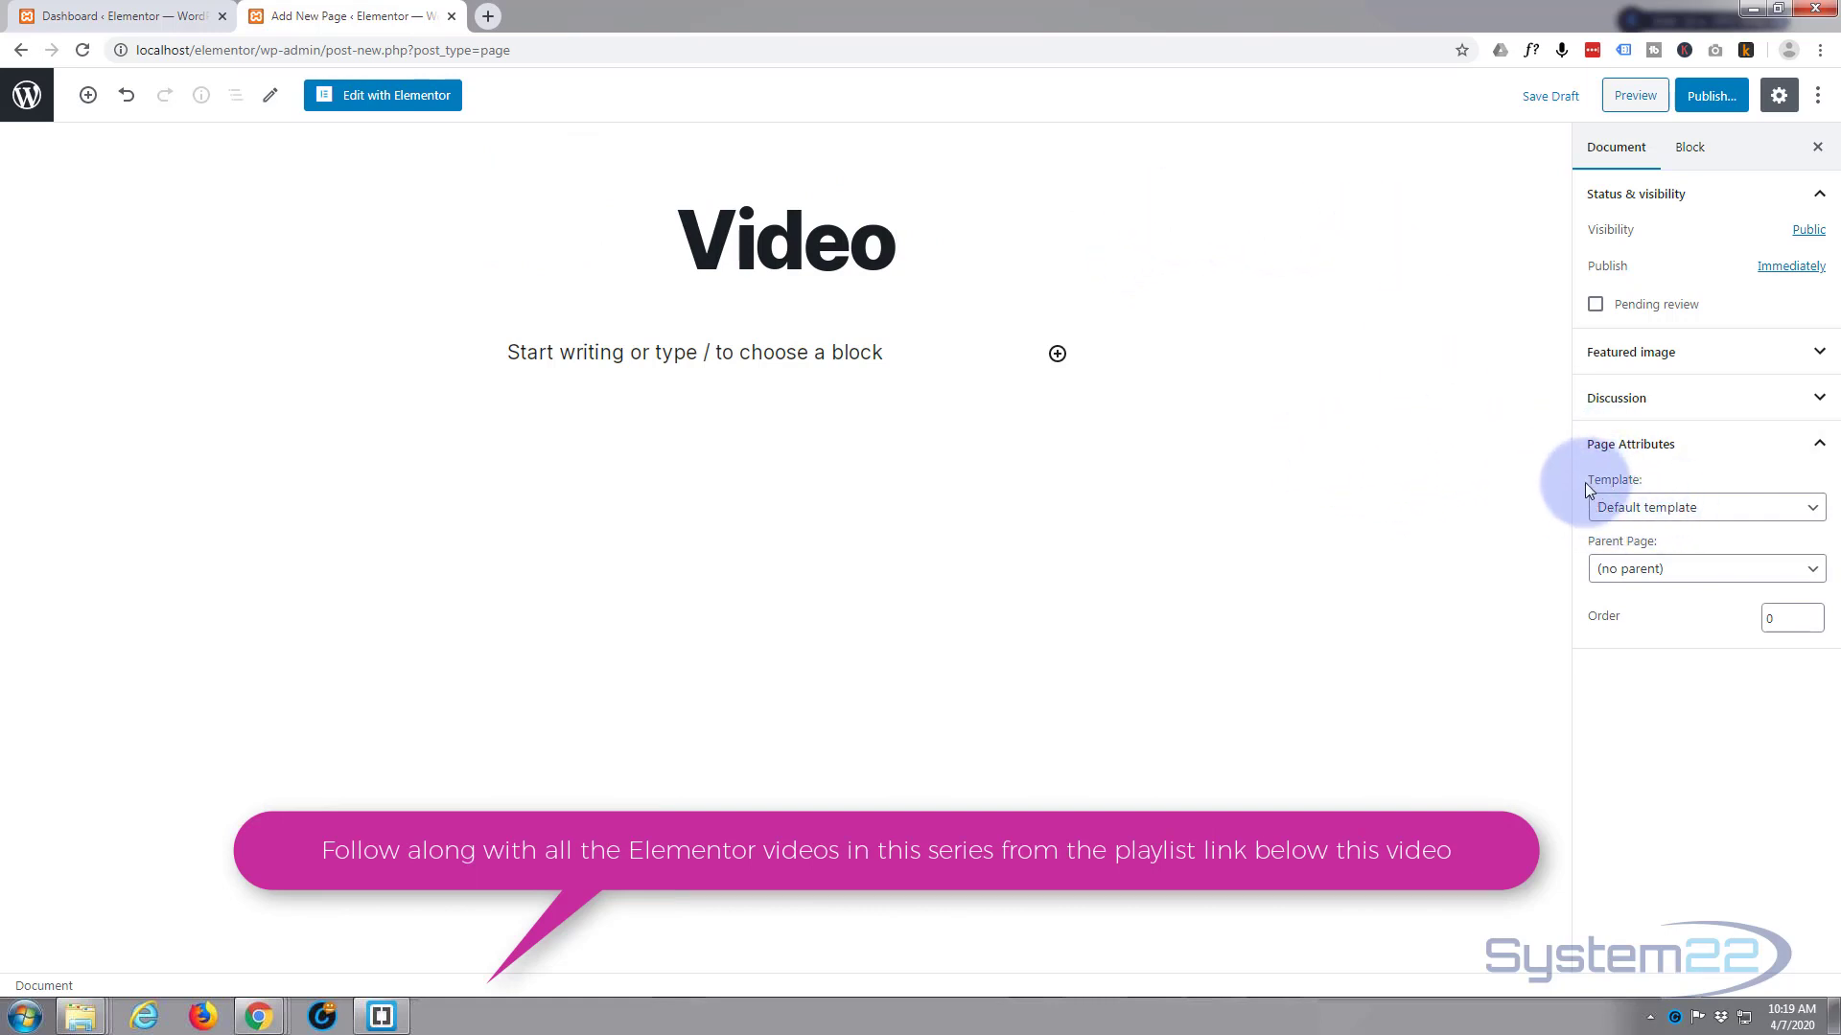
pyautogui.click(1789, 513)
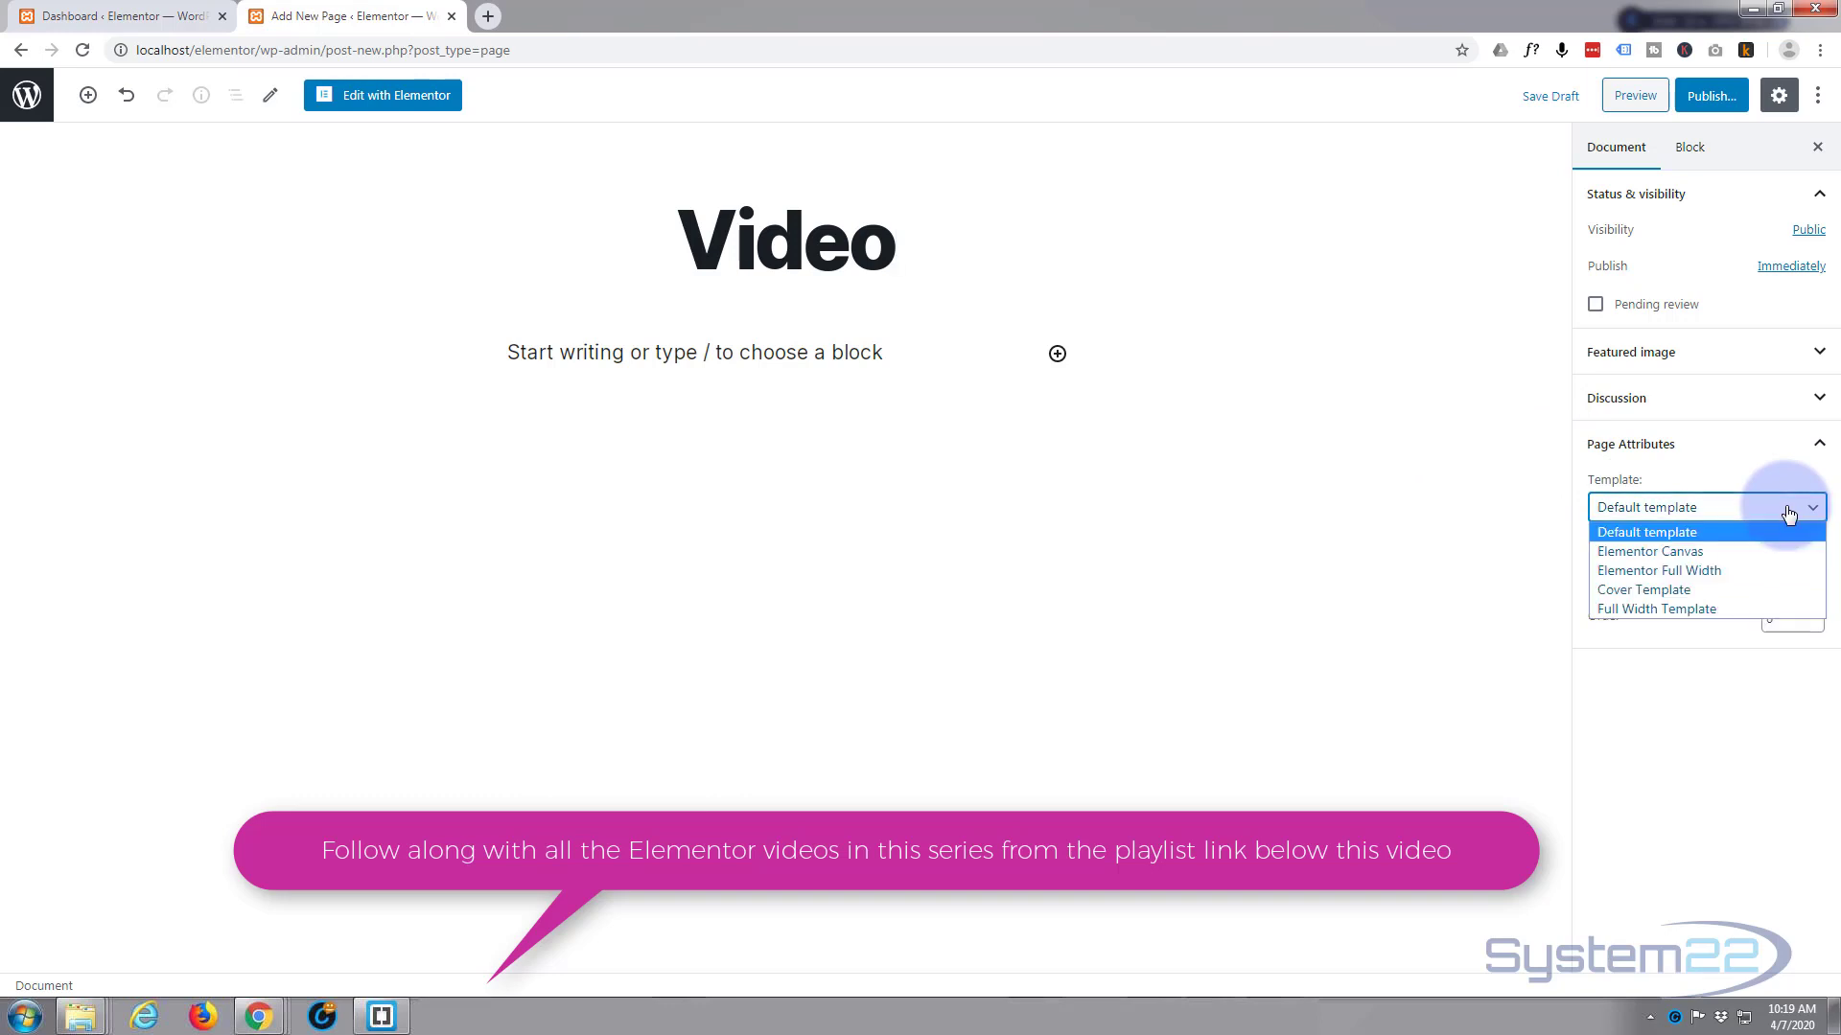
pyautogui.click(1745, 575)
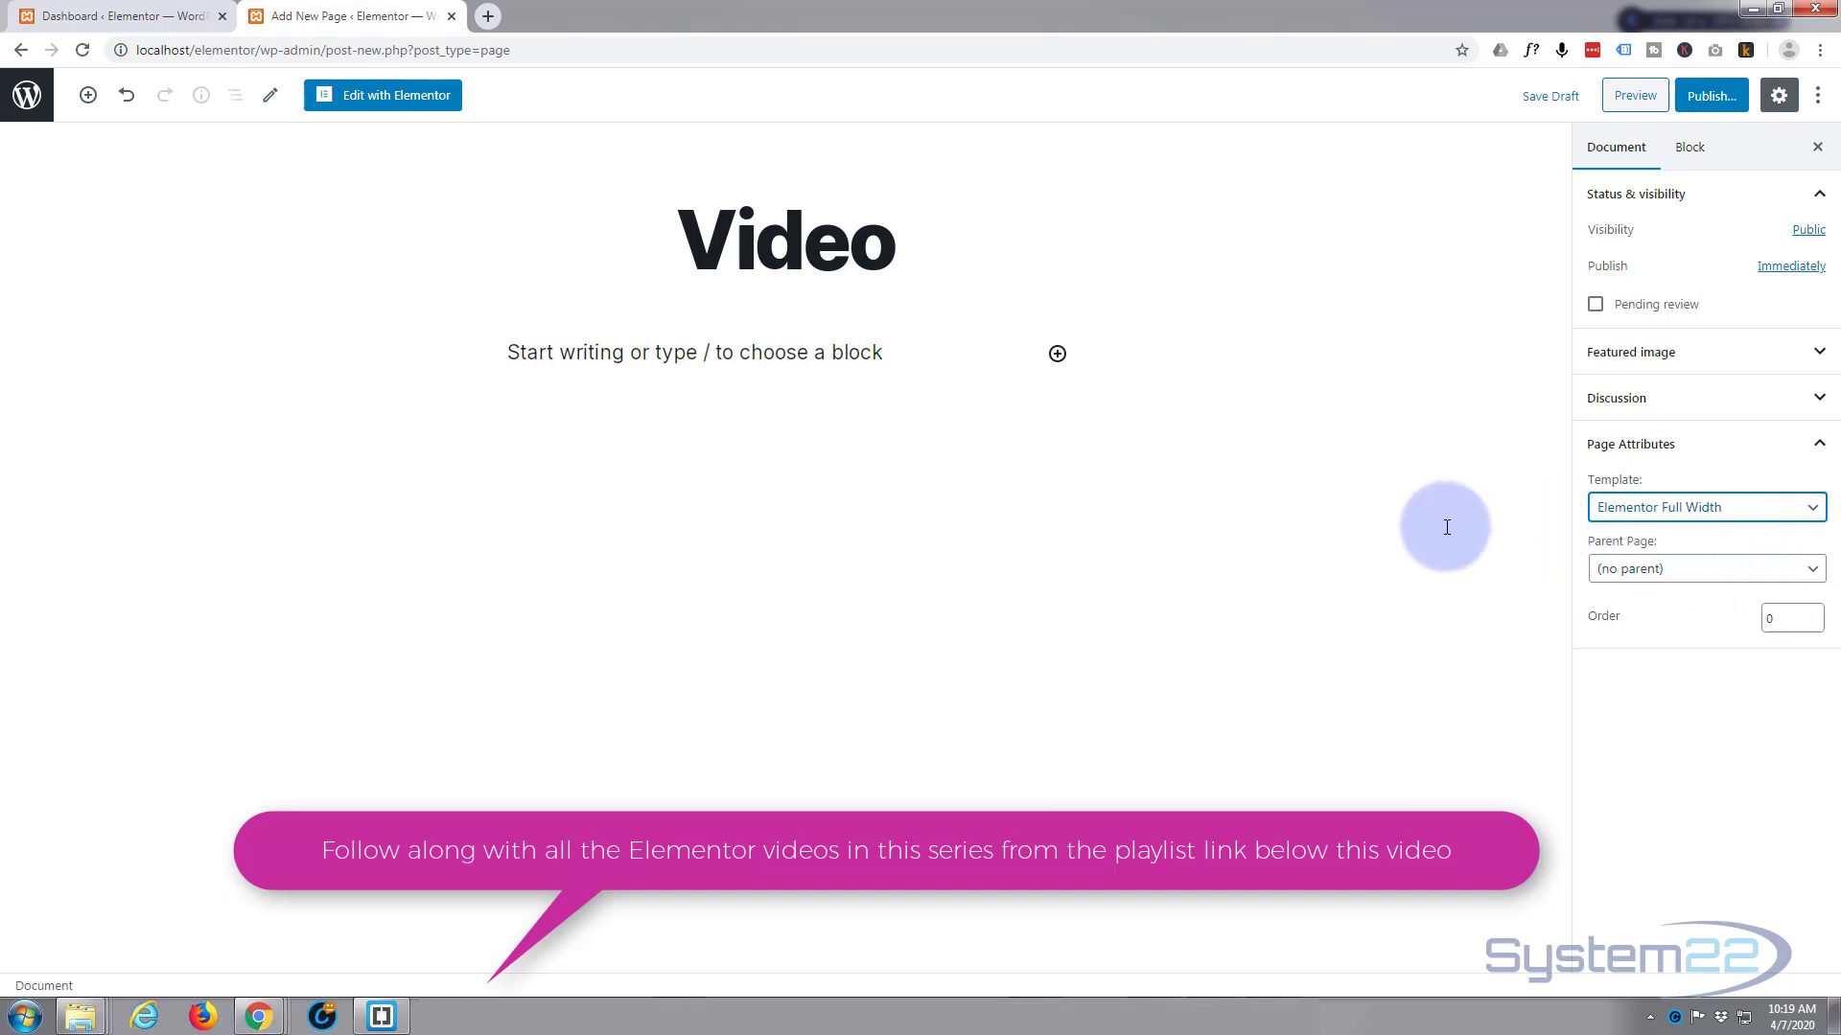
# - Open the Video page in Elementor and drop a Media Carousel widget into the empty section
pyautogui.click(378, 99)
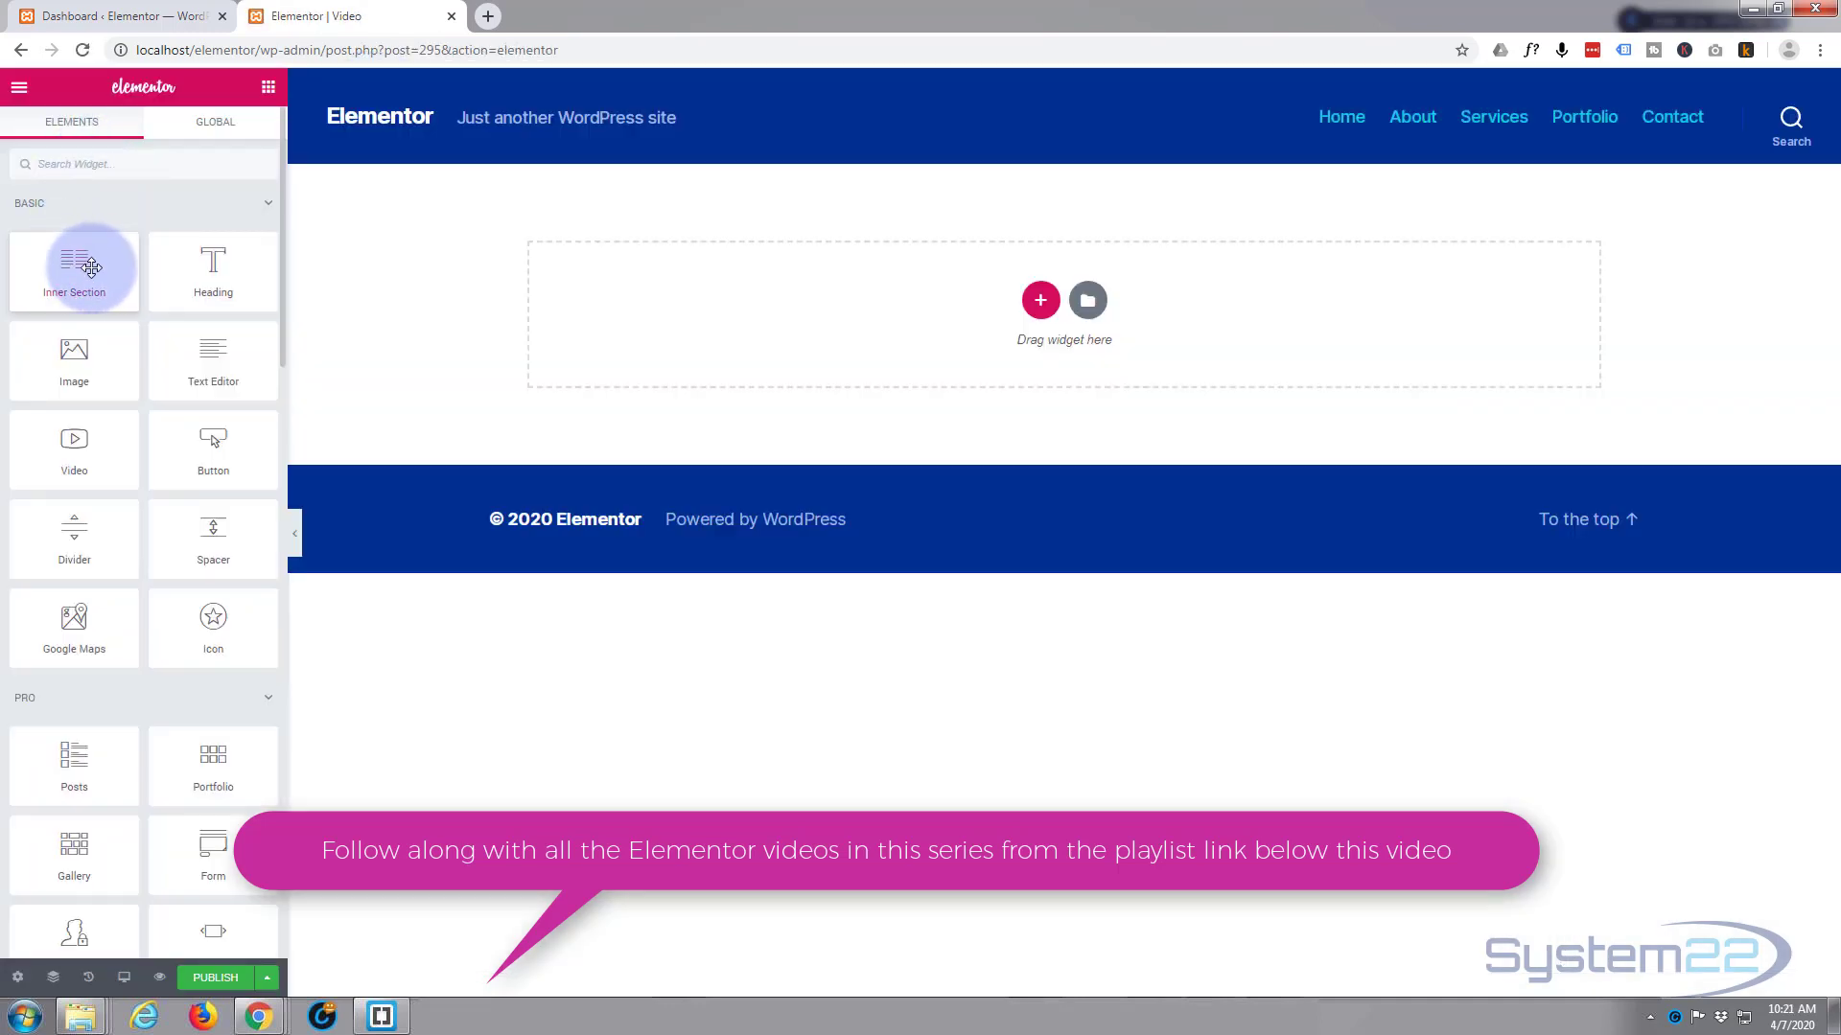
pyautogui.scroll(-4, 91, 267)
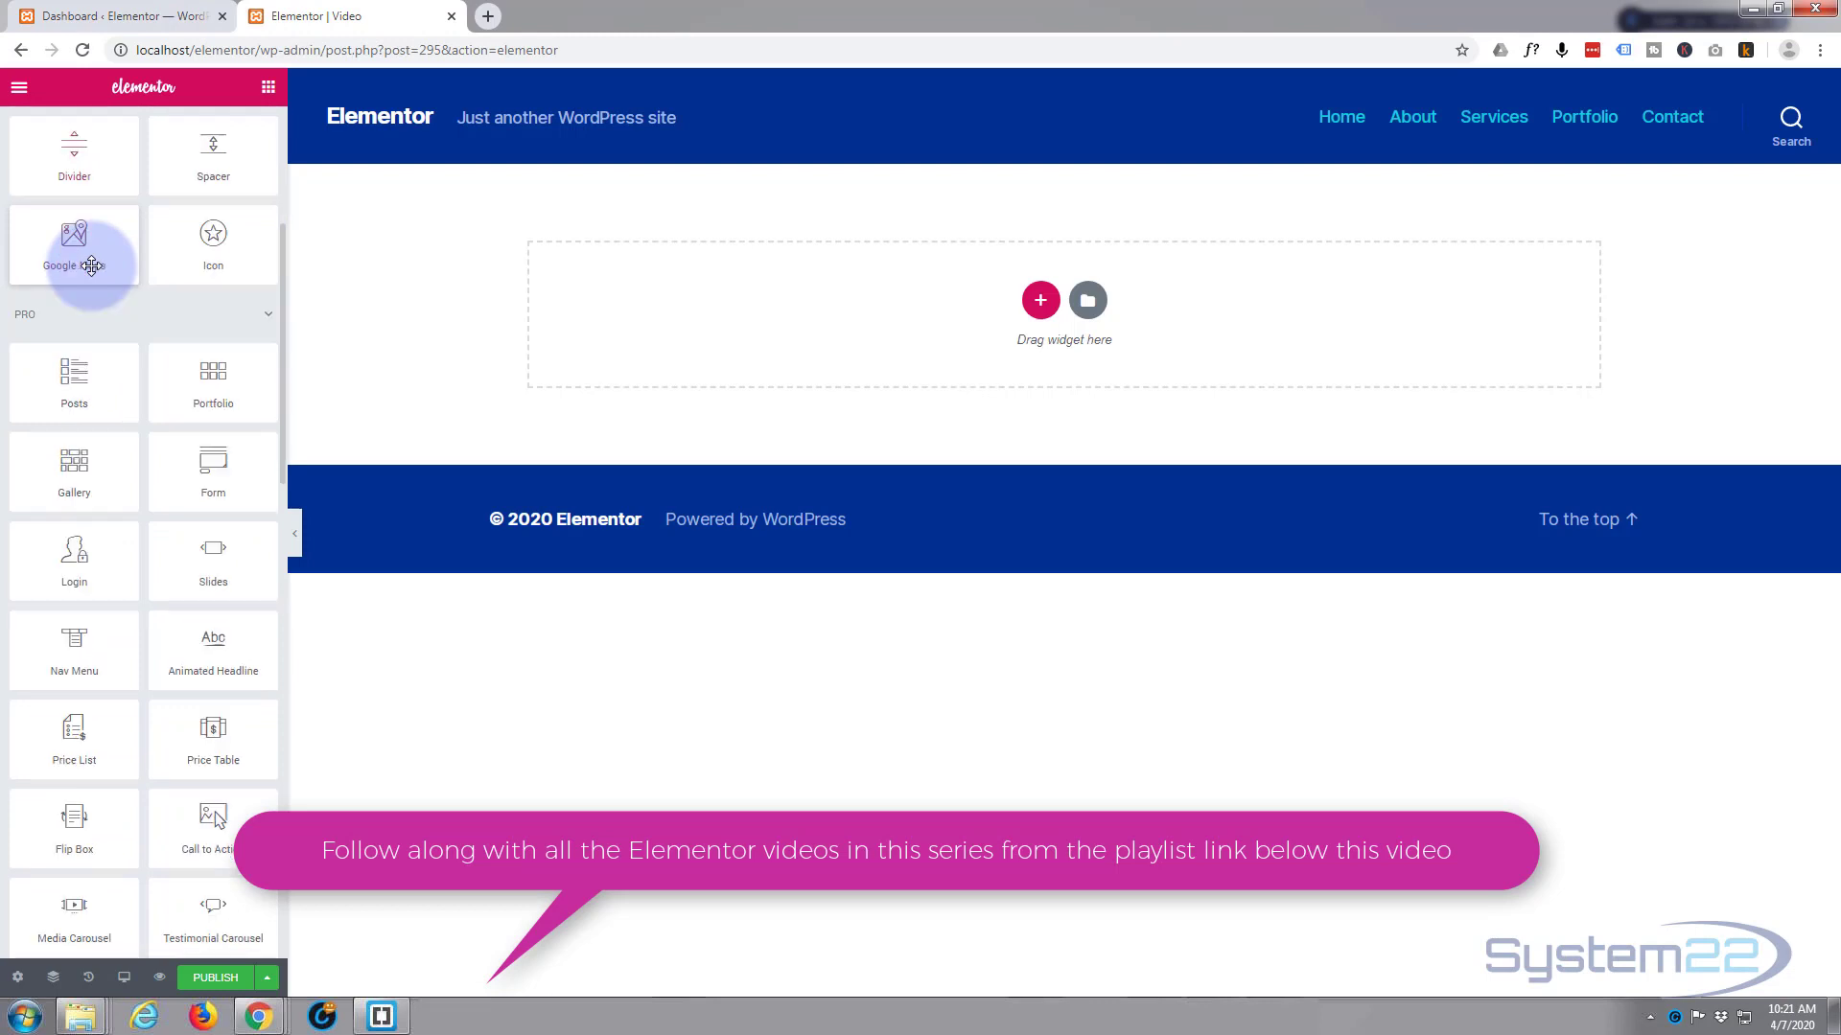
pyautogui.scroll(-3, 91, 266)
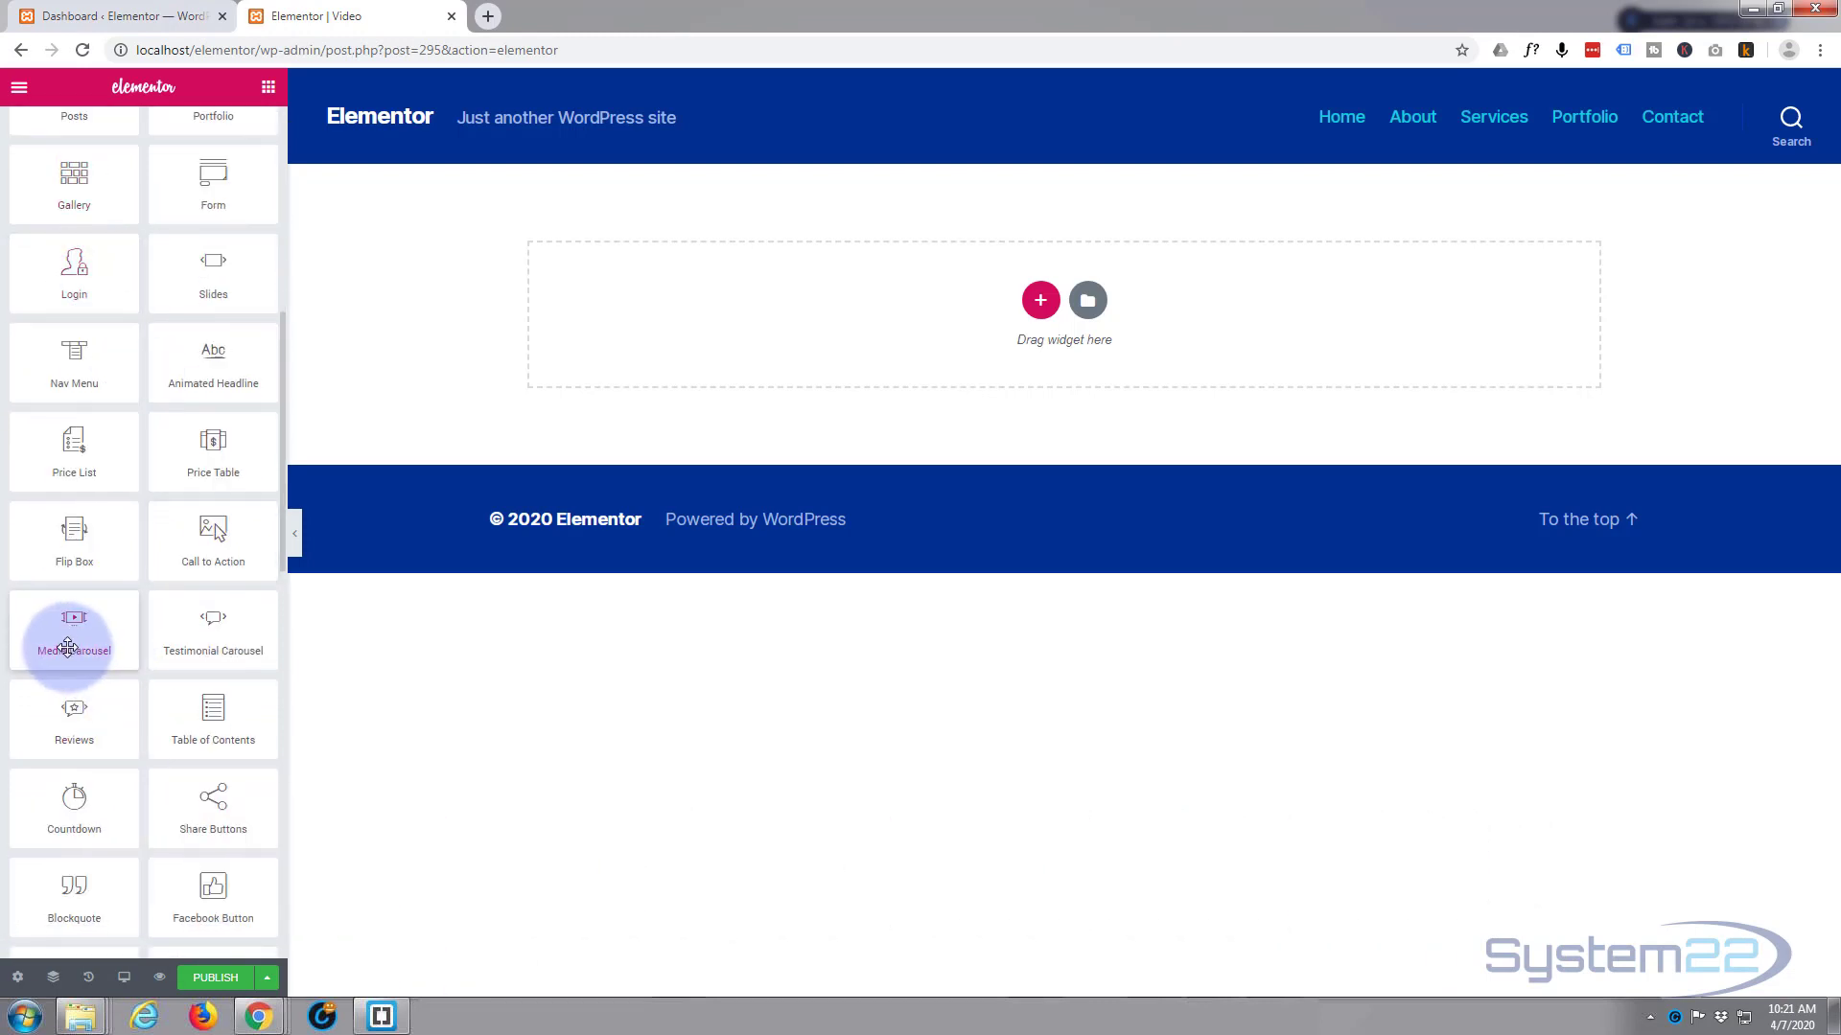
pyautogui.moveTo(67, 647); pyautogui.dragTo(1033, 315)
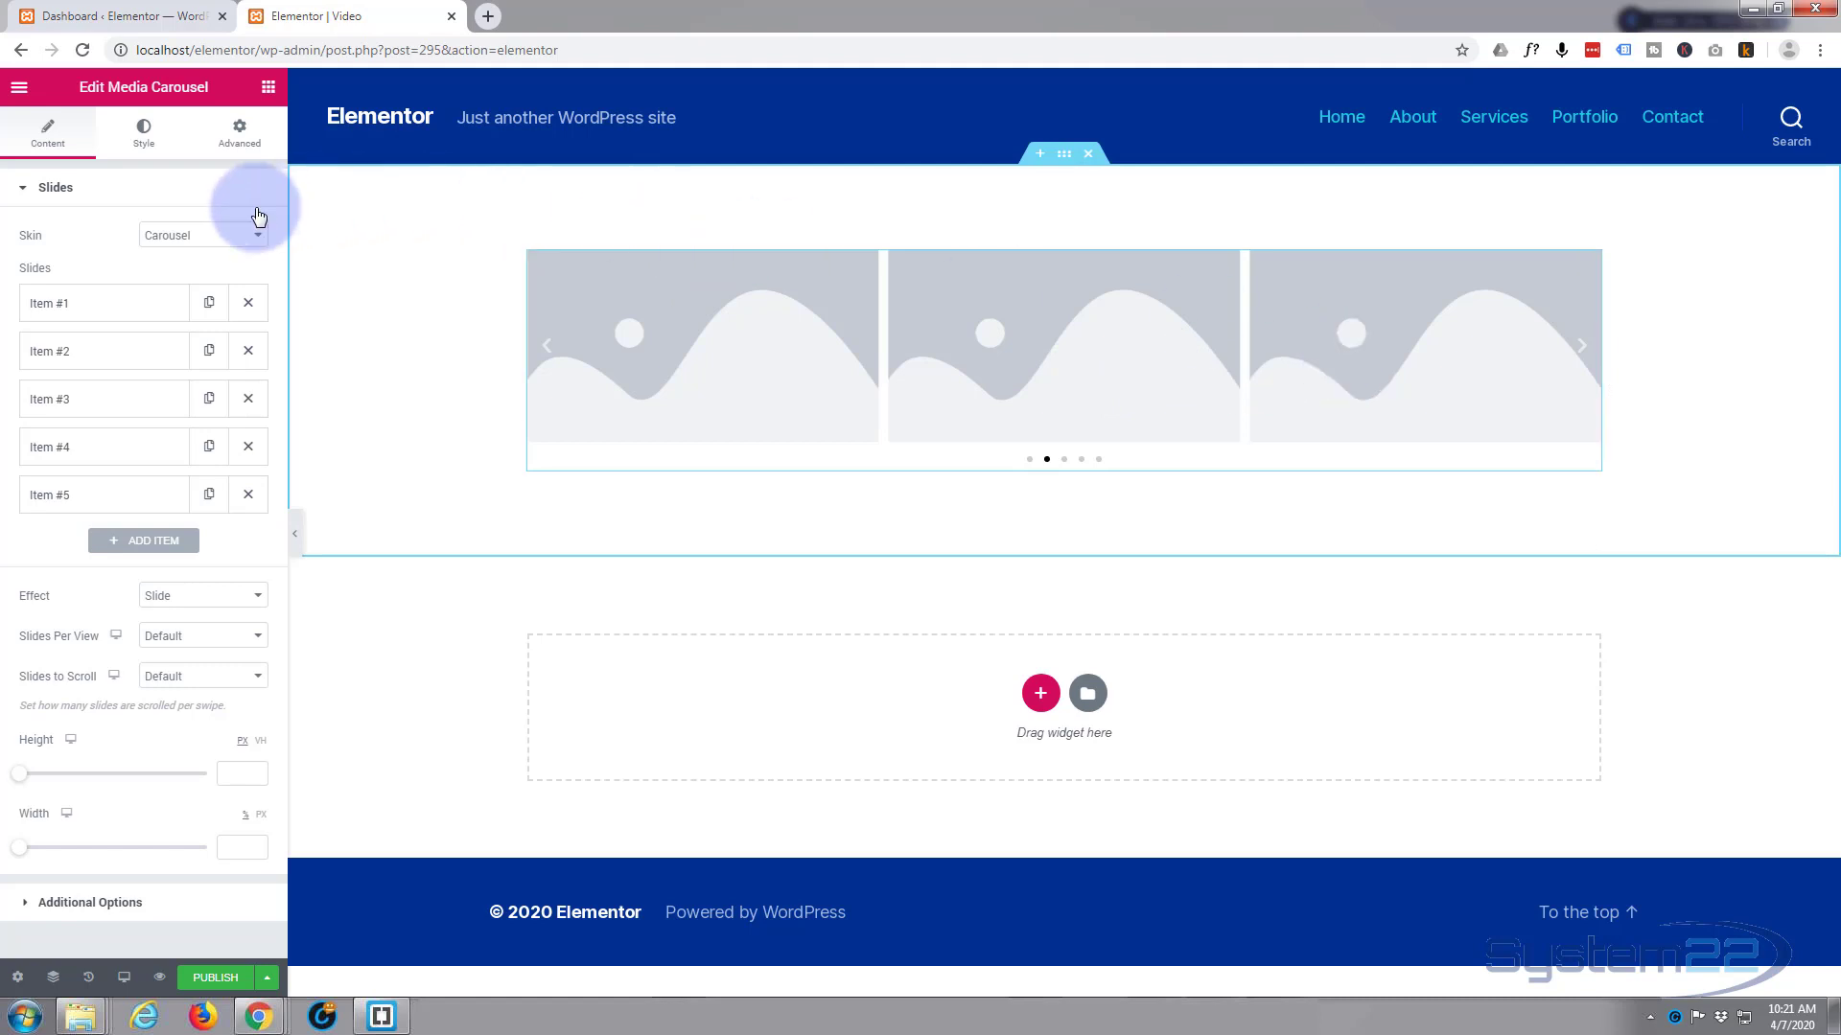
# - Duplicate slide 5 into a sixth slide, and make slide 1 a video with a pasted YouTube link
pyautogui.click(209, 495)
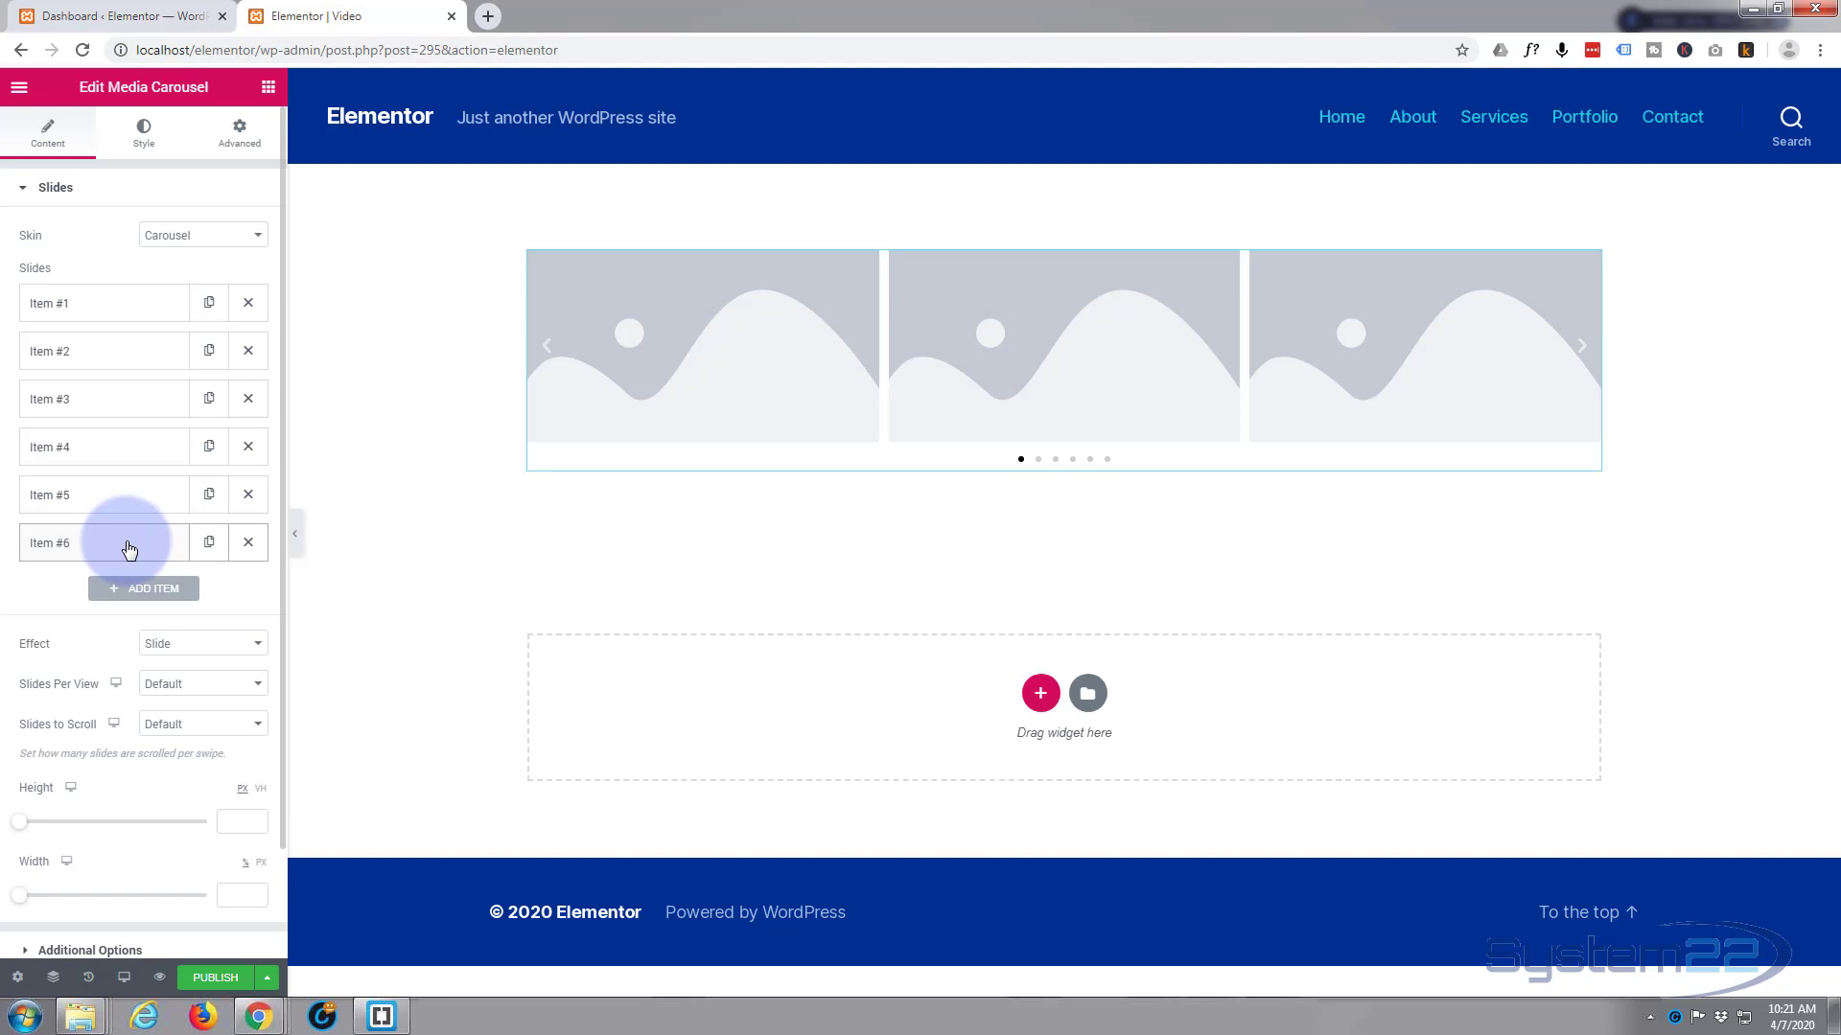
pyautogui.click(99, 306)
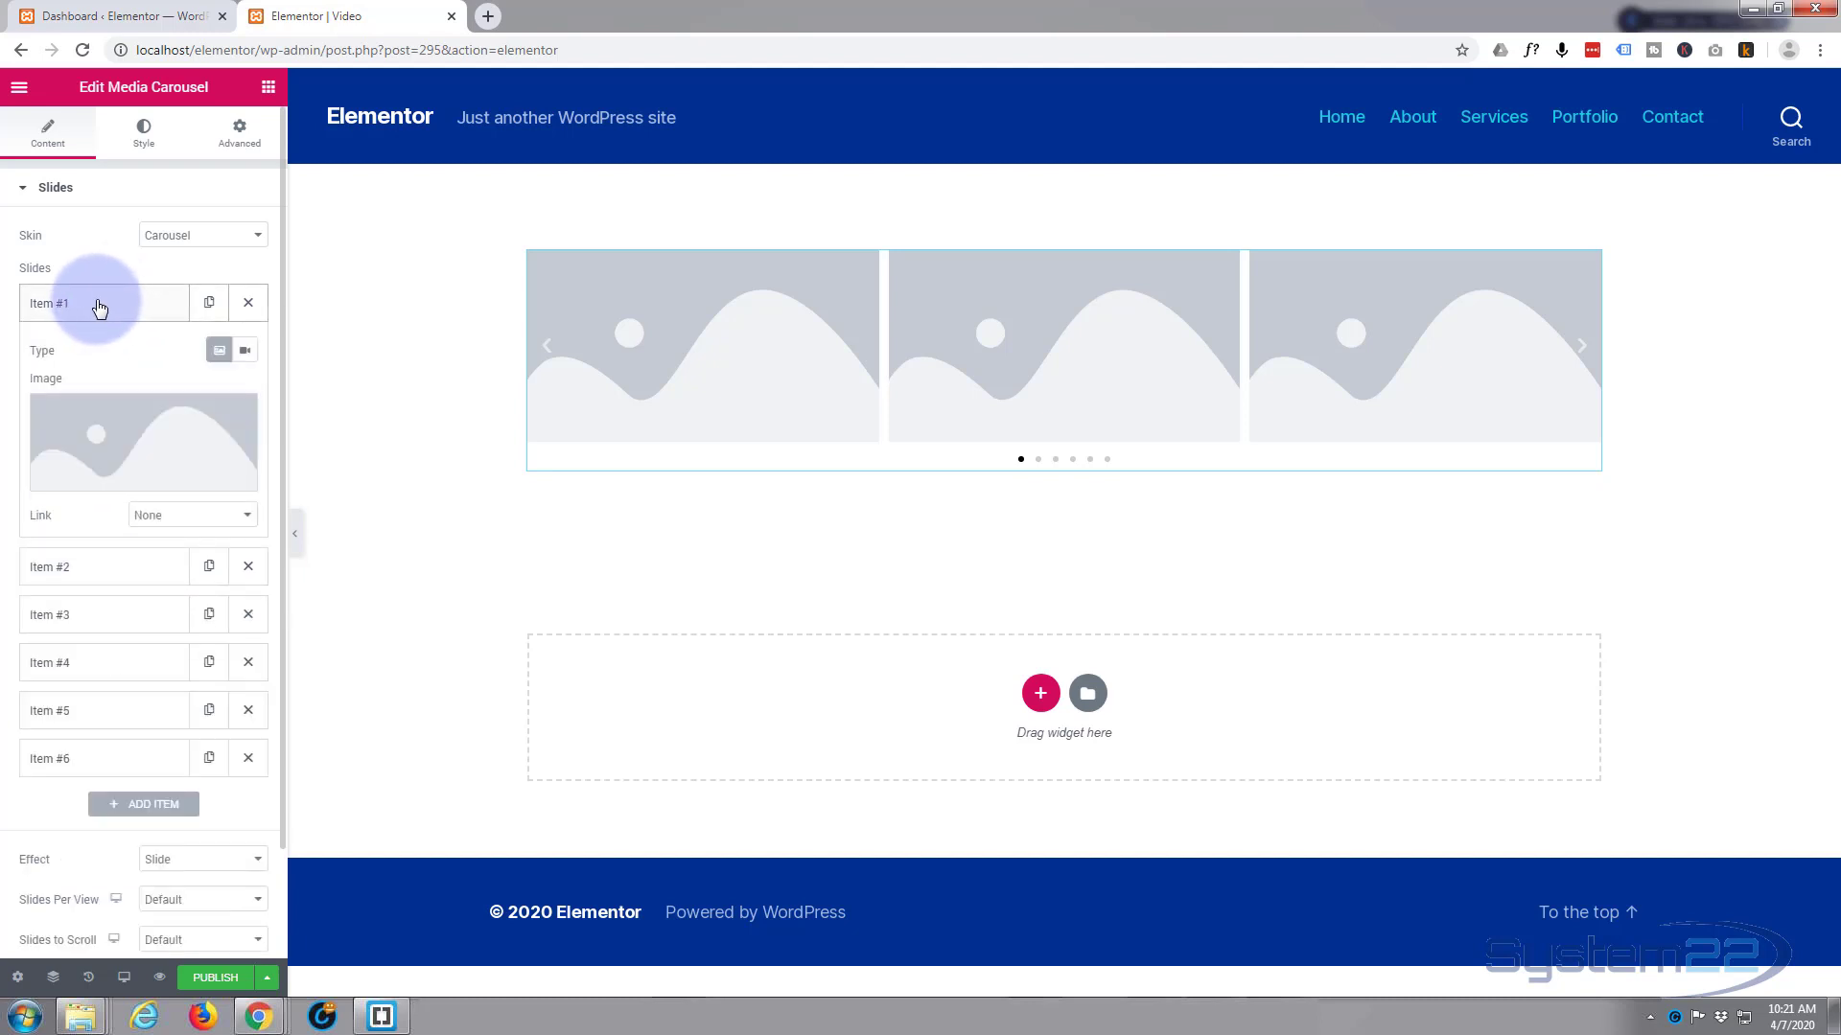
pyautogui.click(246, 353)
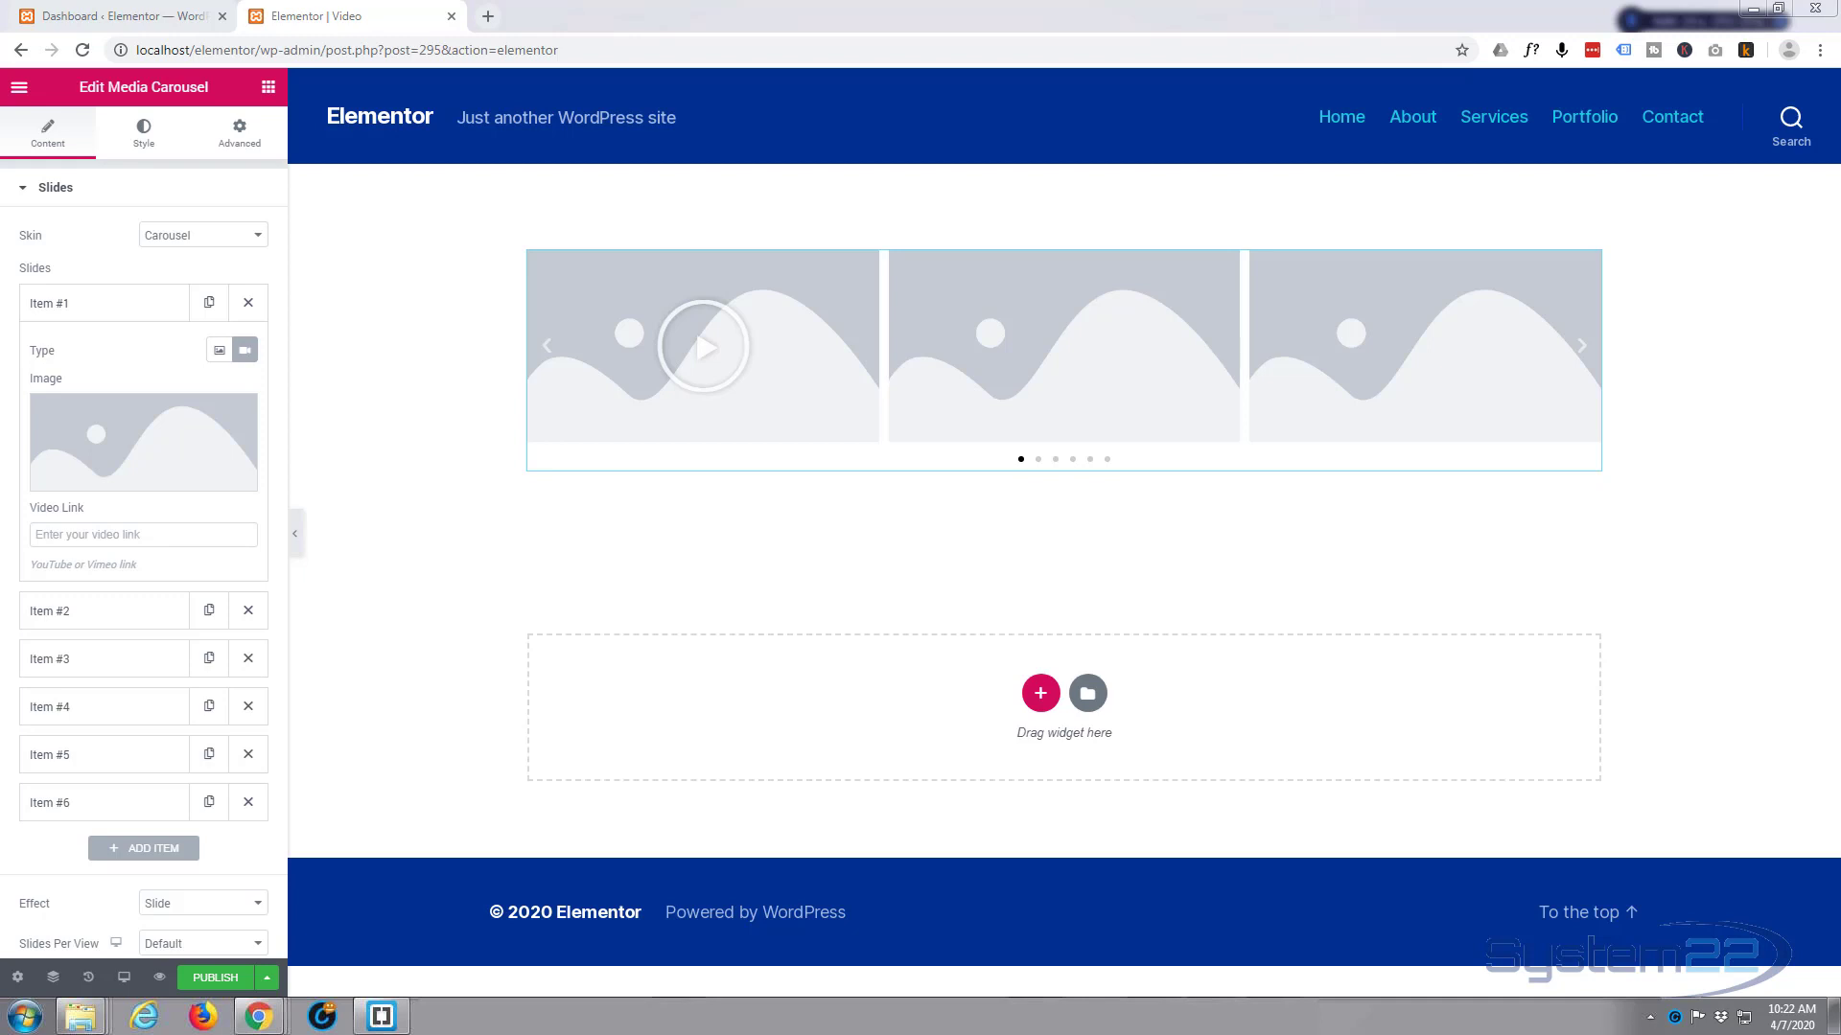
pyautogui.click(71, 534)
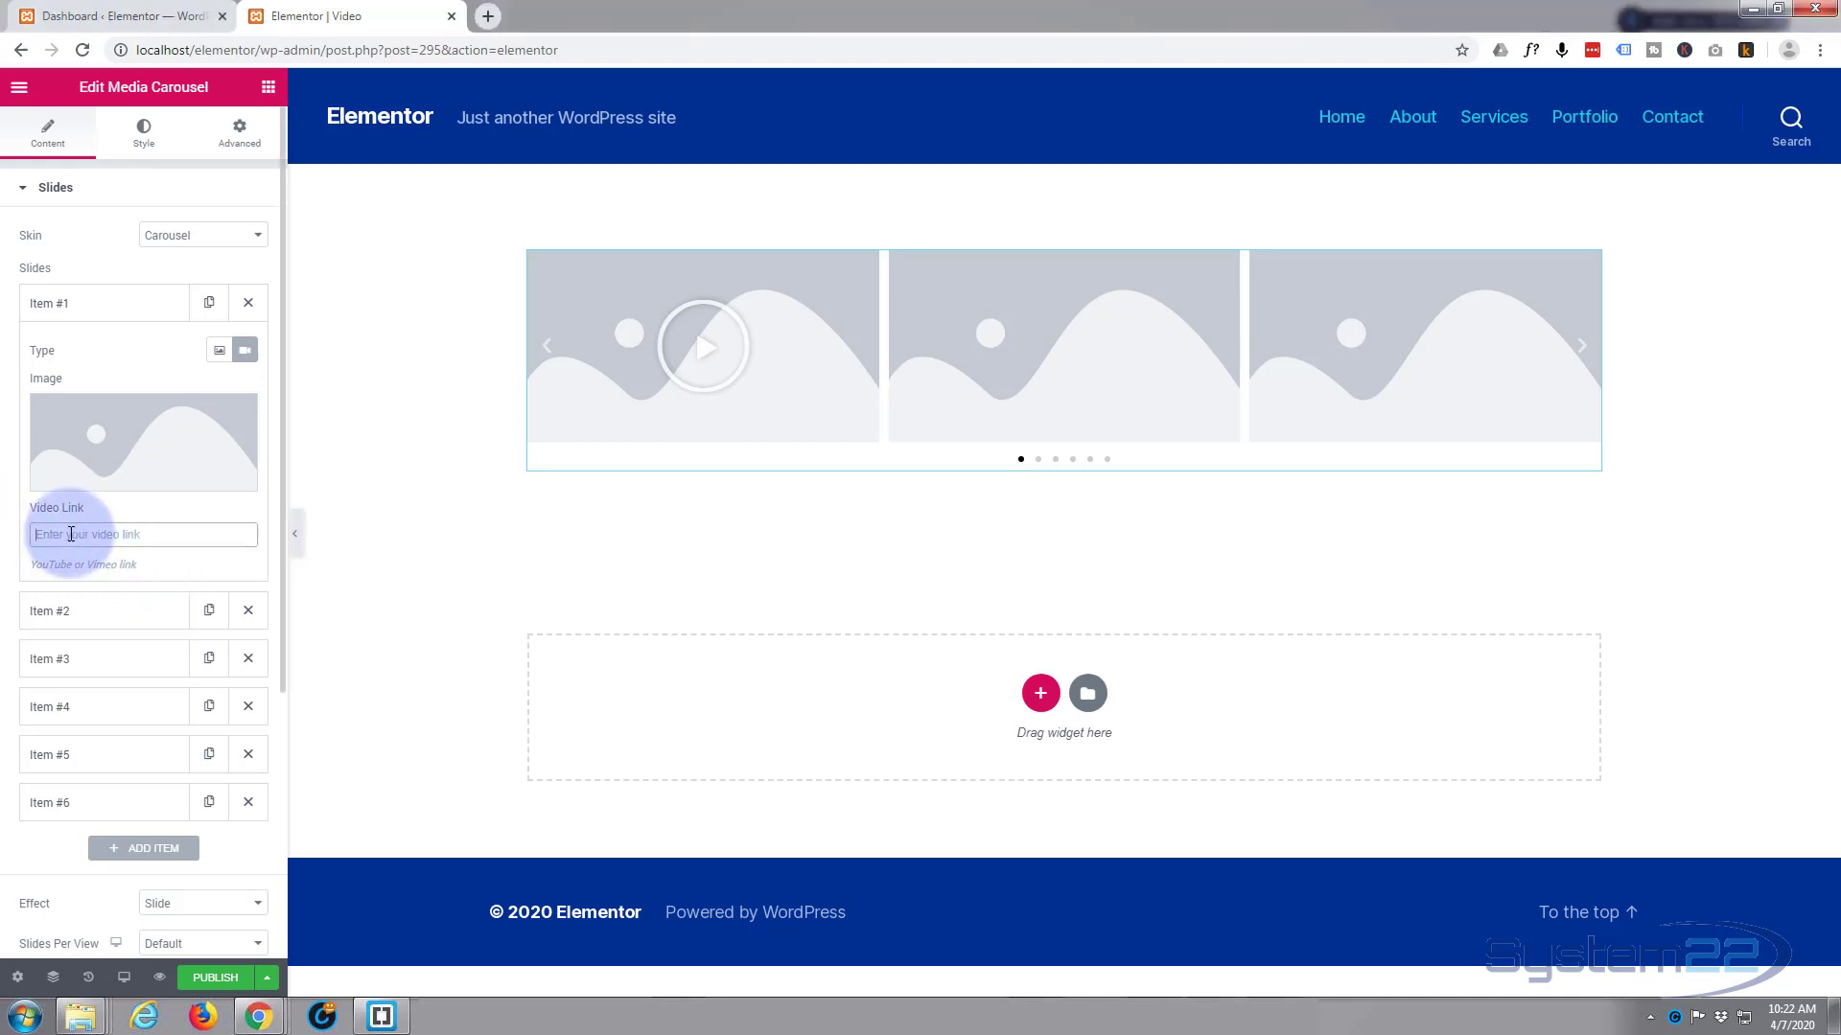
pyautogui.write('https://youtu.be/q7XW_KsJy0M')
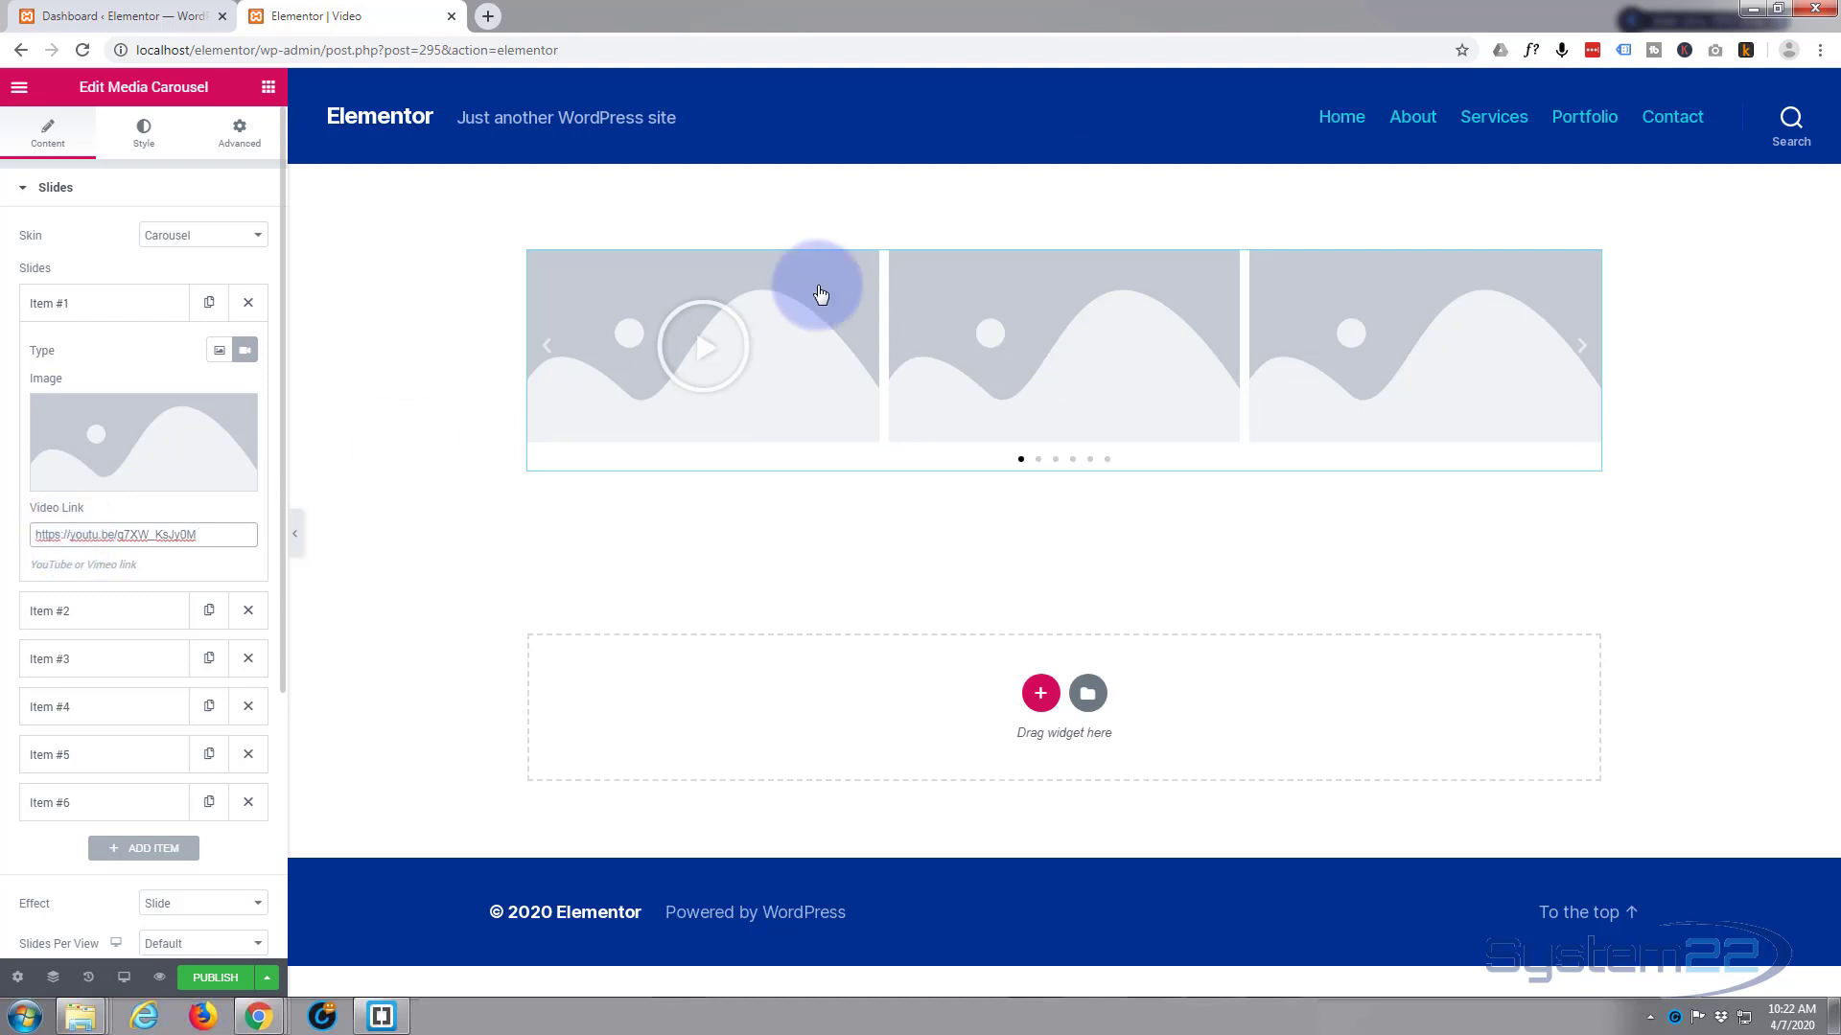
# - Upload the video thumbnails and insert 1.jpg as slide 1's image
pyautogui.moveTo(177, 440)
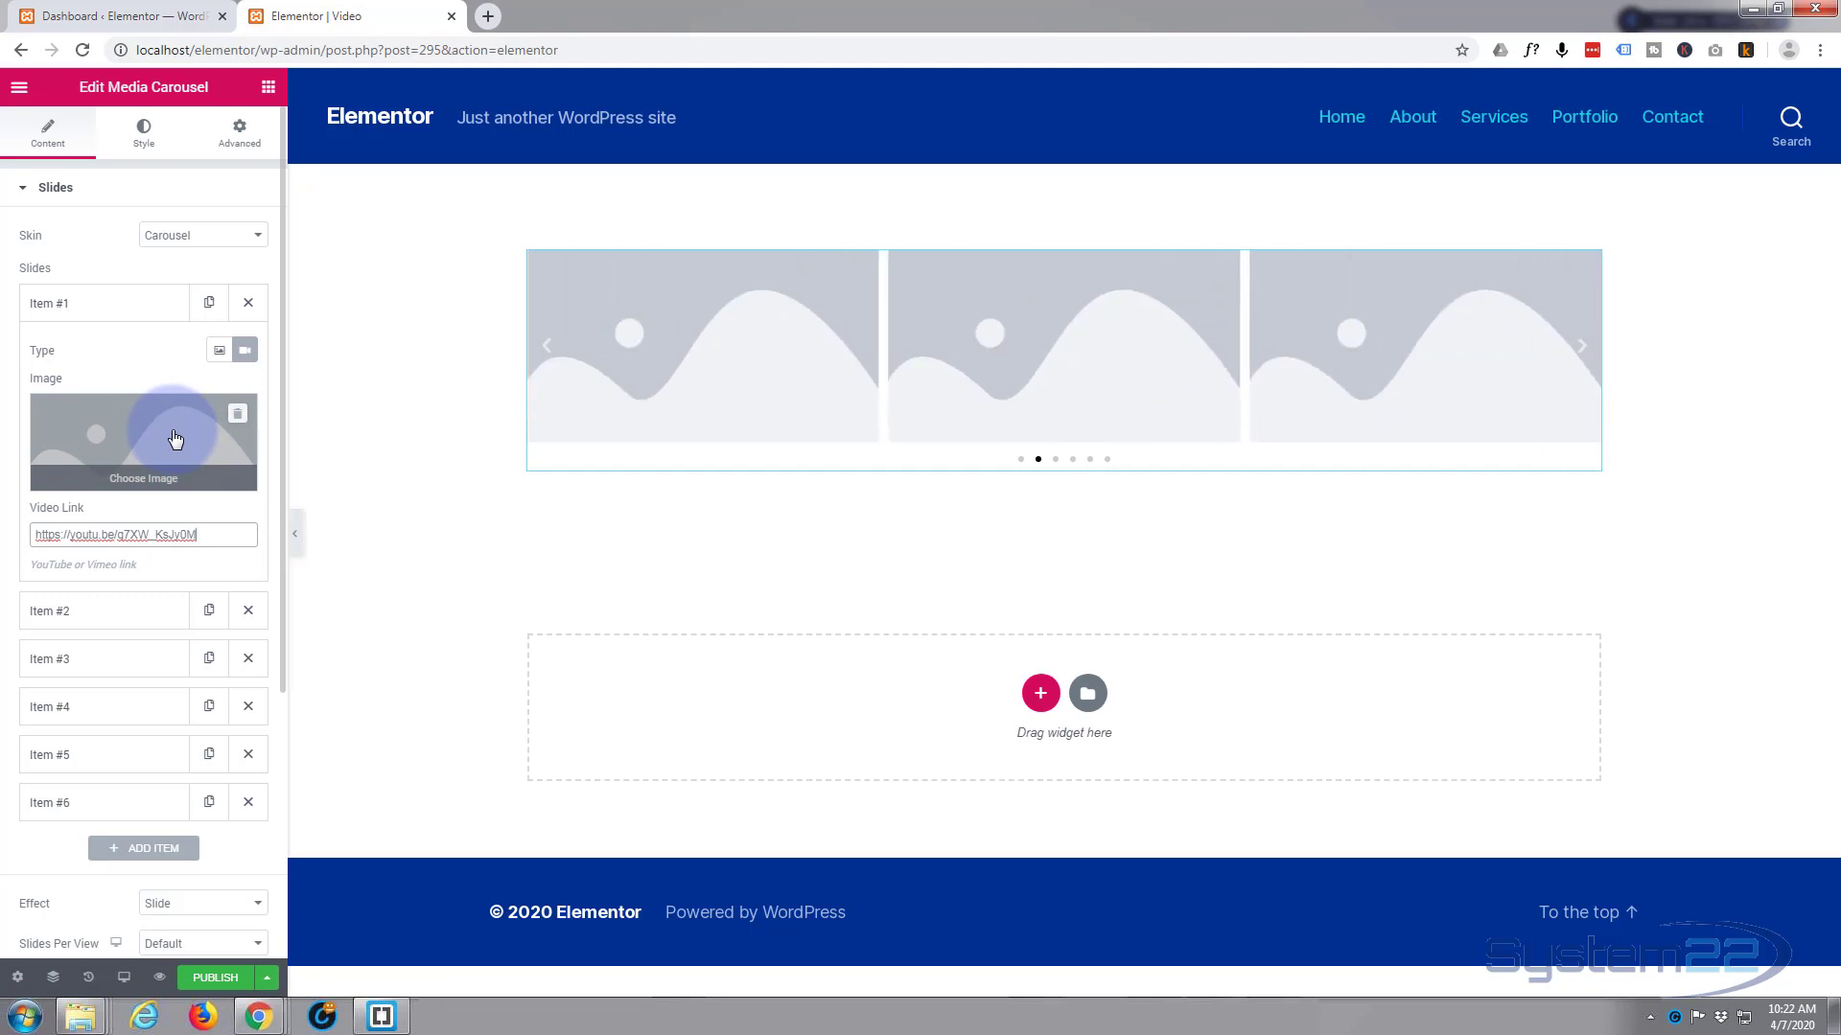
pyautogui.click(175, 439)
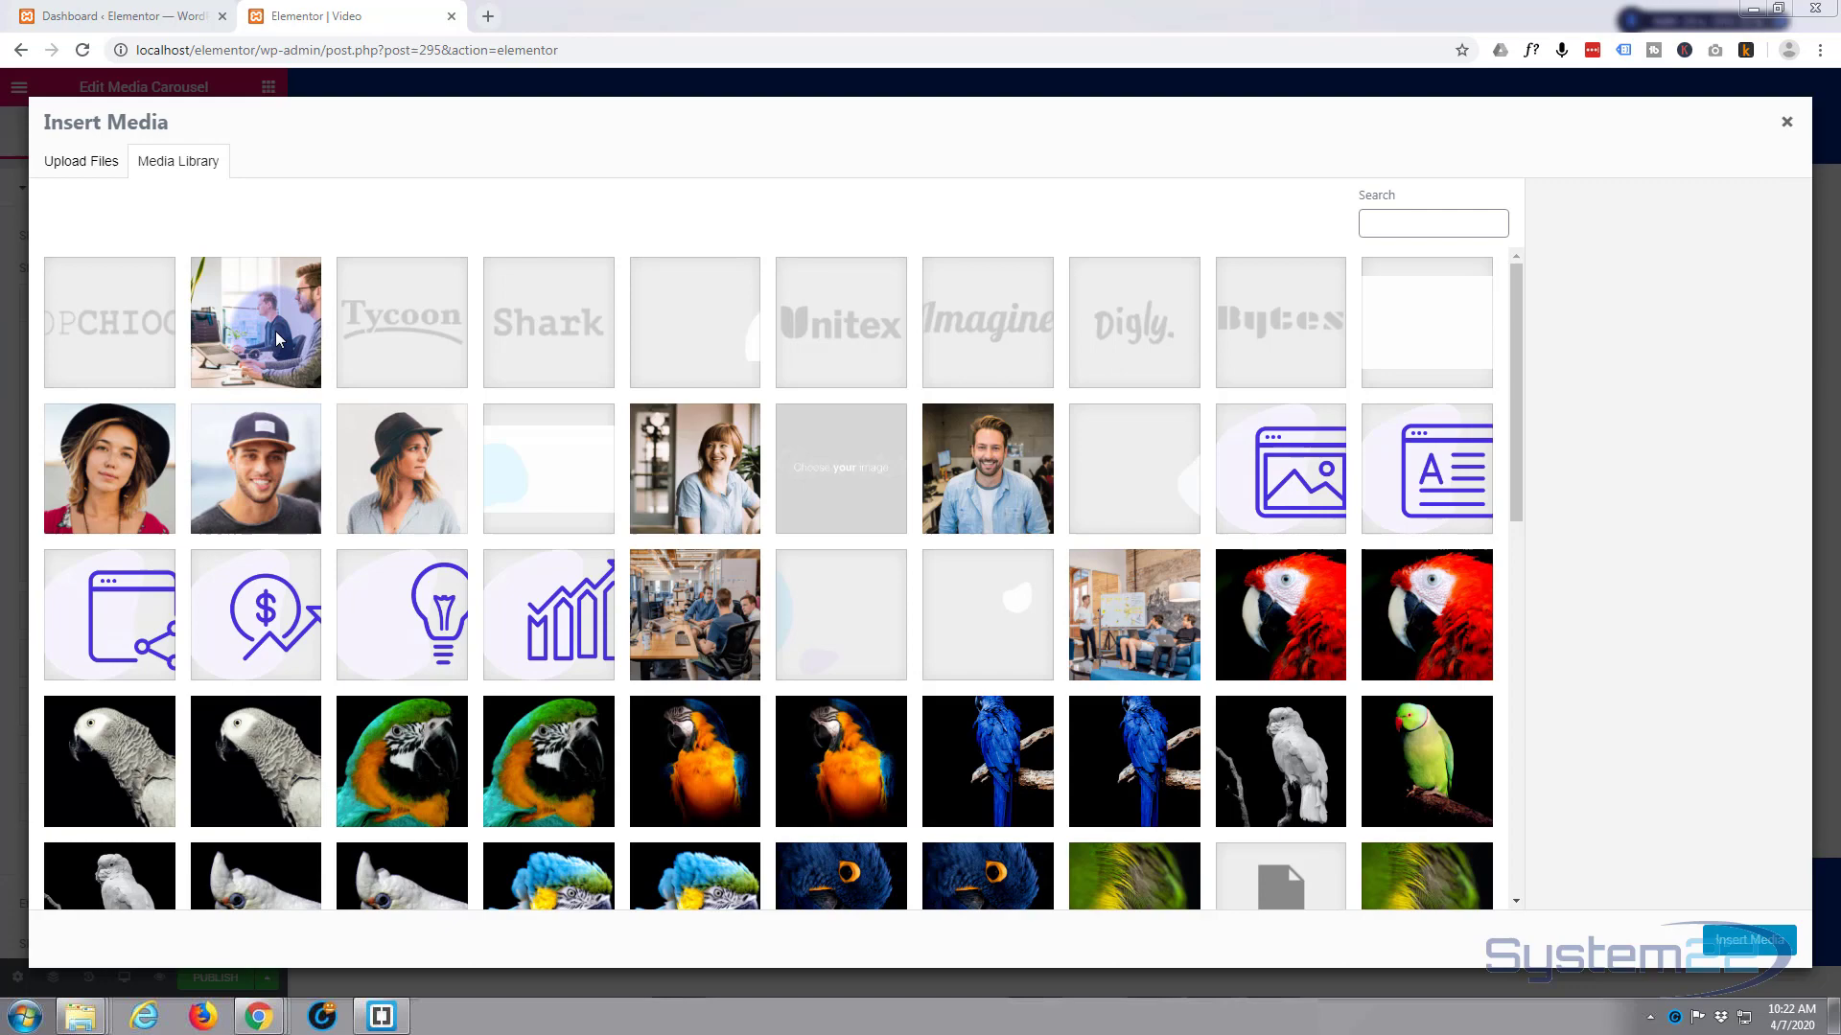
pyautogui.moveTo(275, 331); pyautogui.dragTo(317, 337)
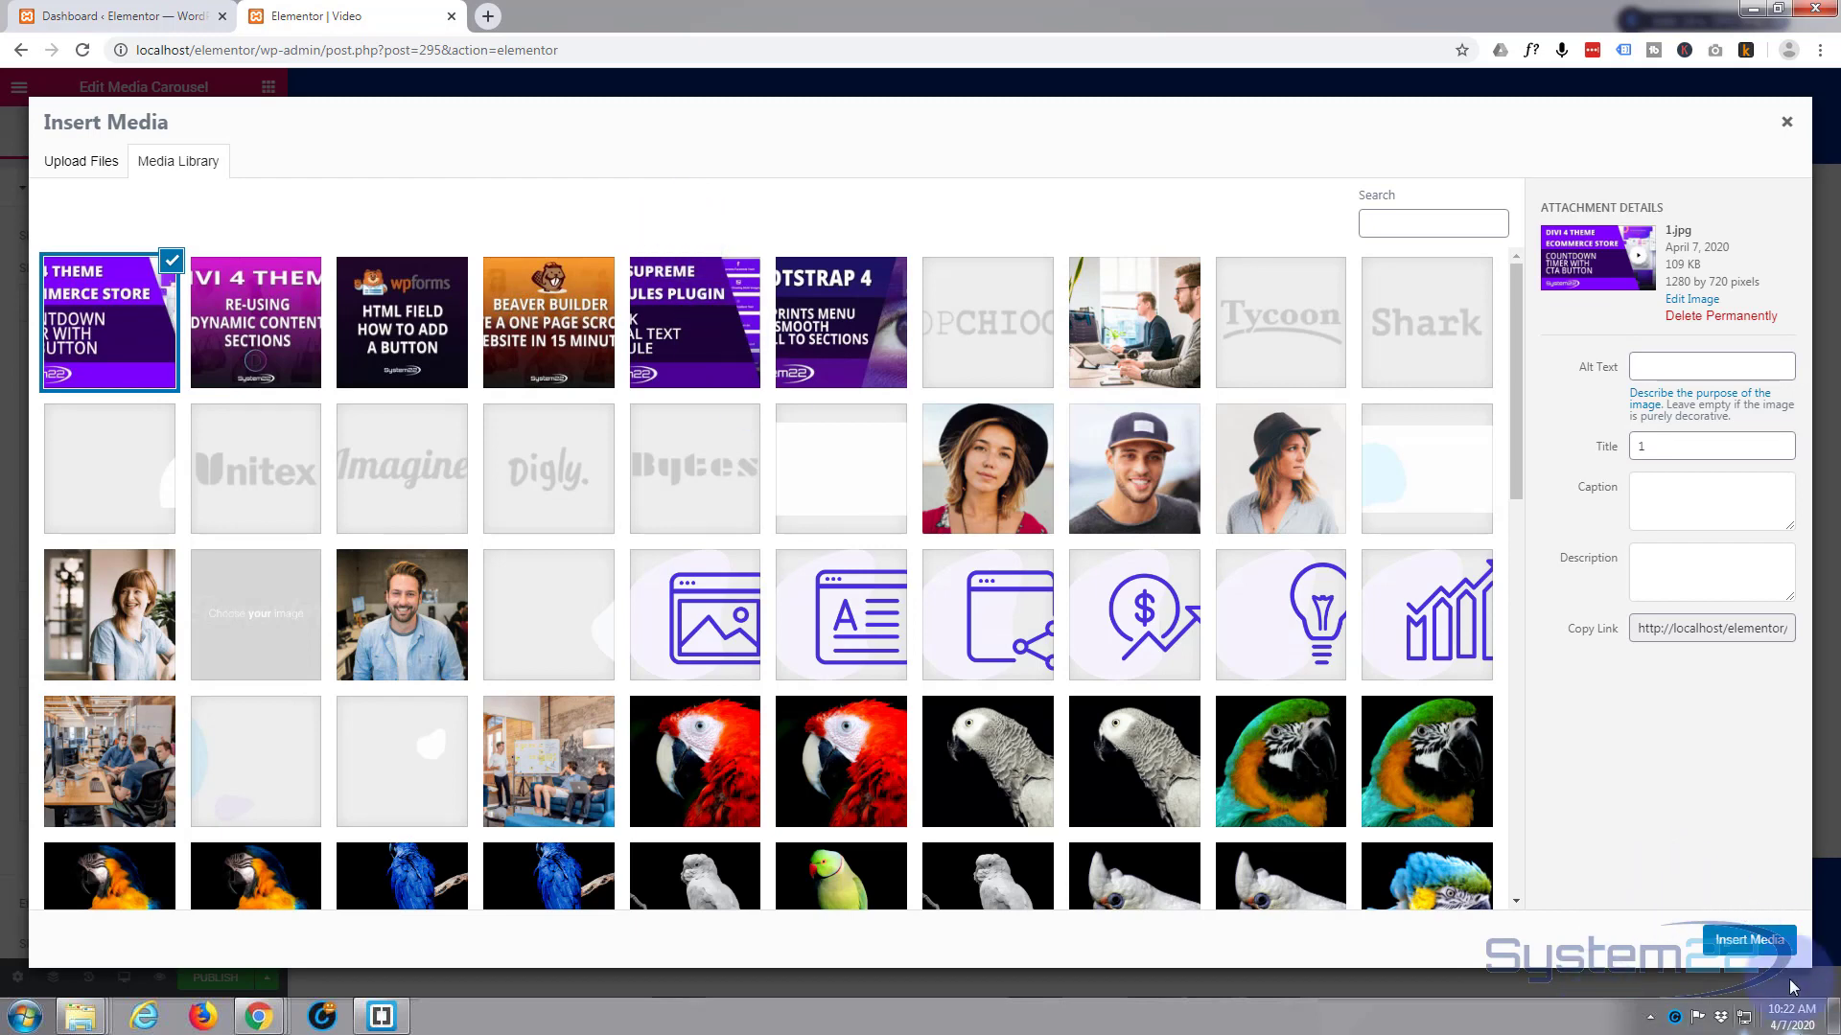
pyautogui.click(1740, 949)
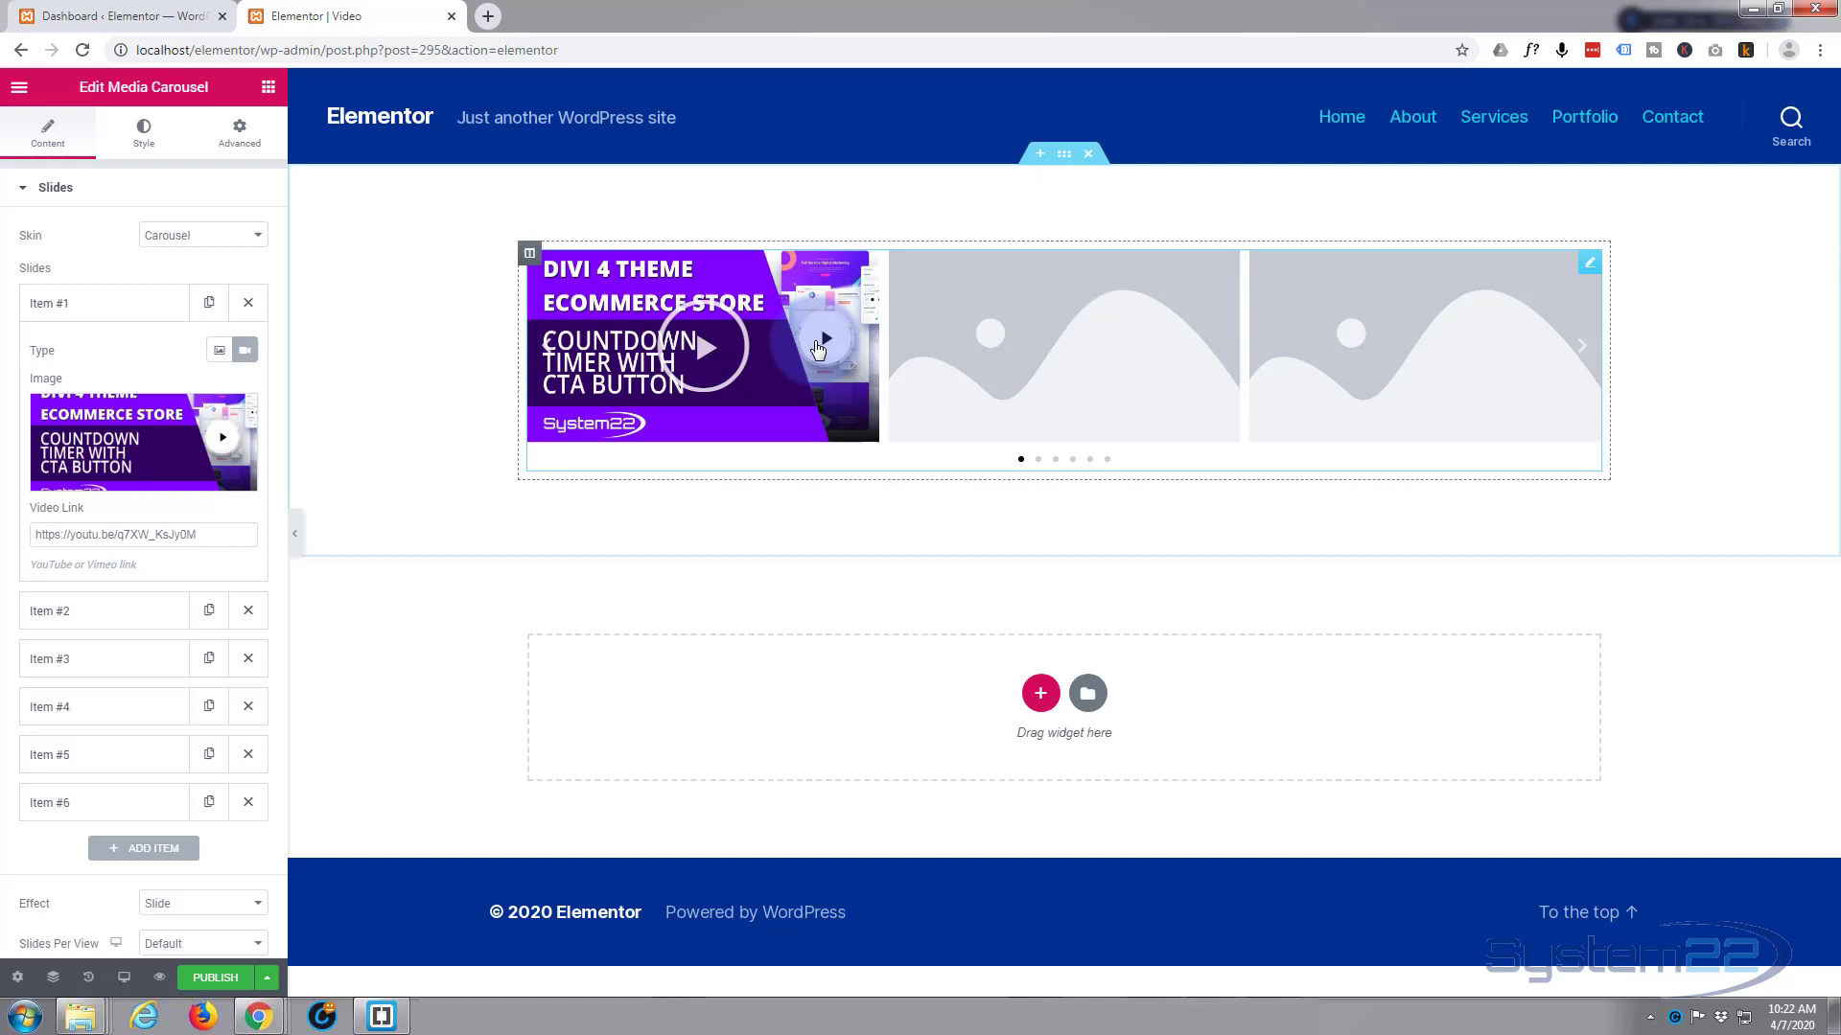
# - Give slide 2 its pasted YouTube link and the 2.jpg thumbnail image
pyautogui.scroll(-1, 193, 479)
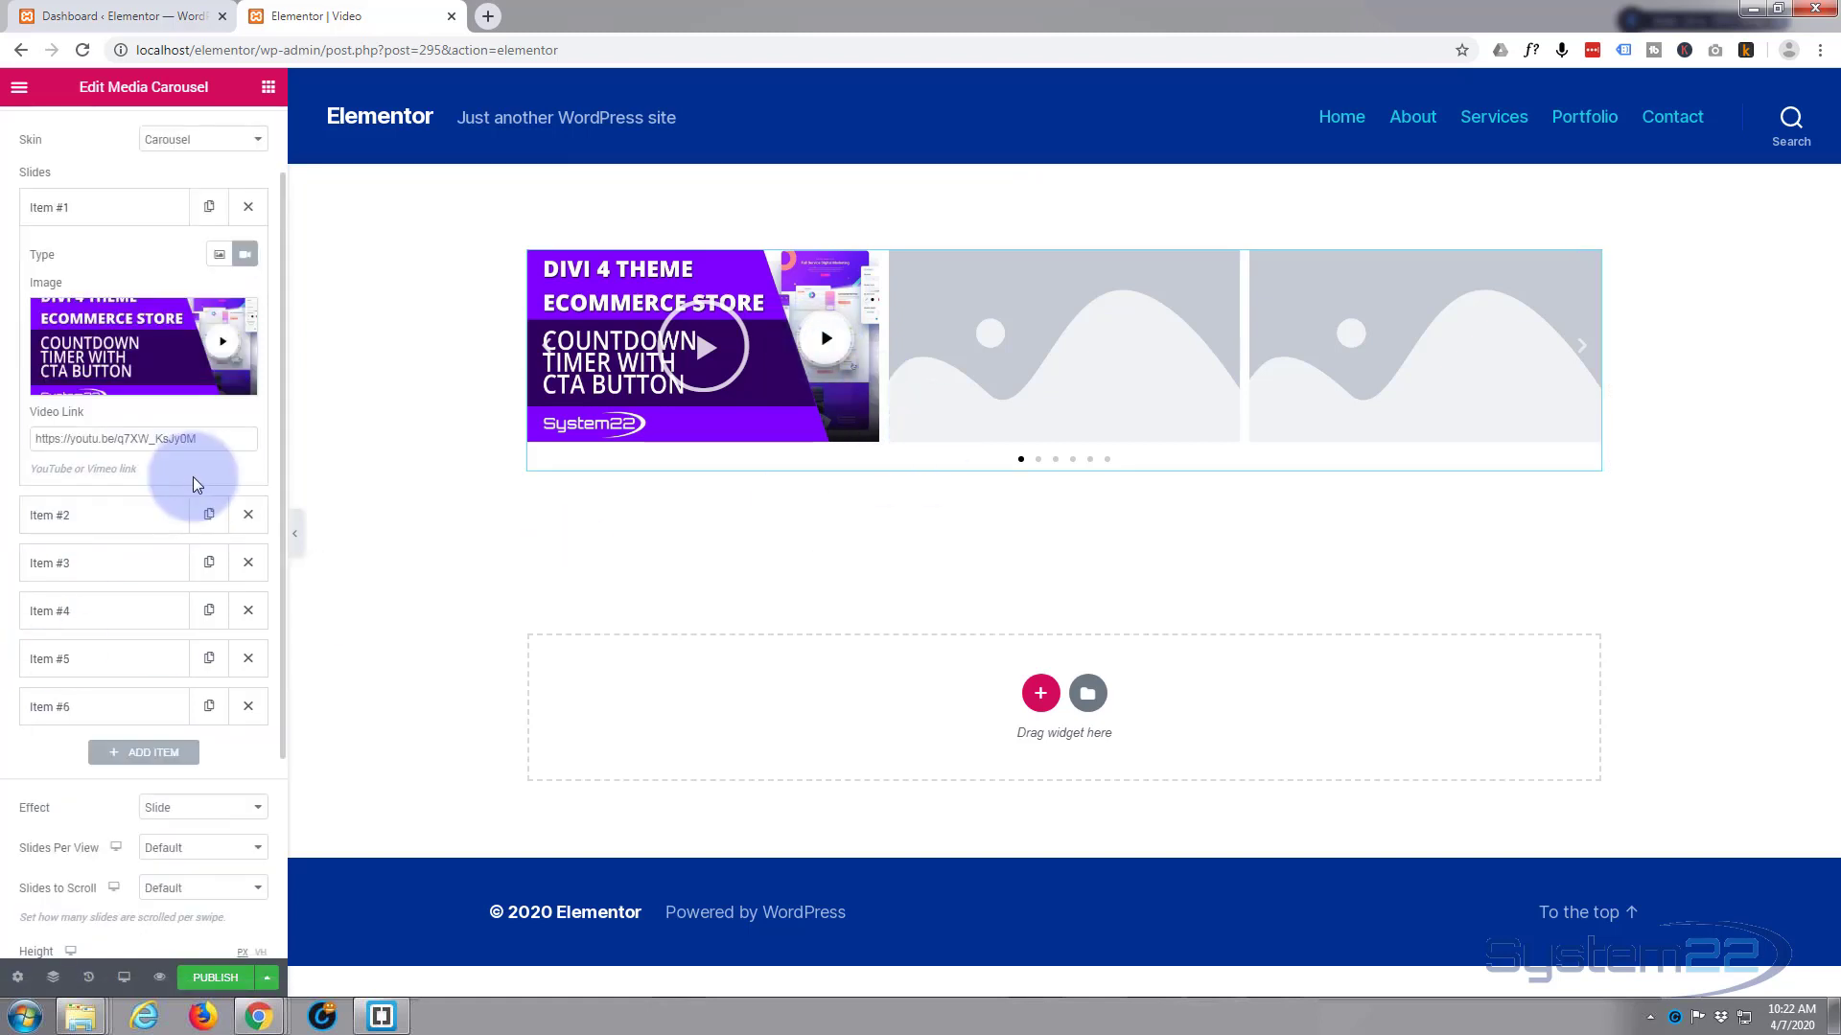
pyautogui.click(129, 516)
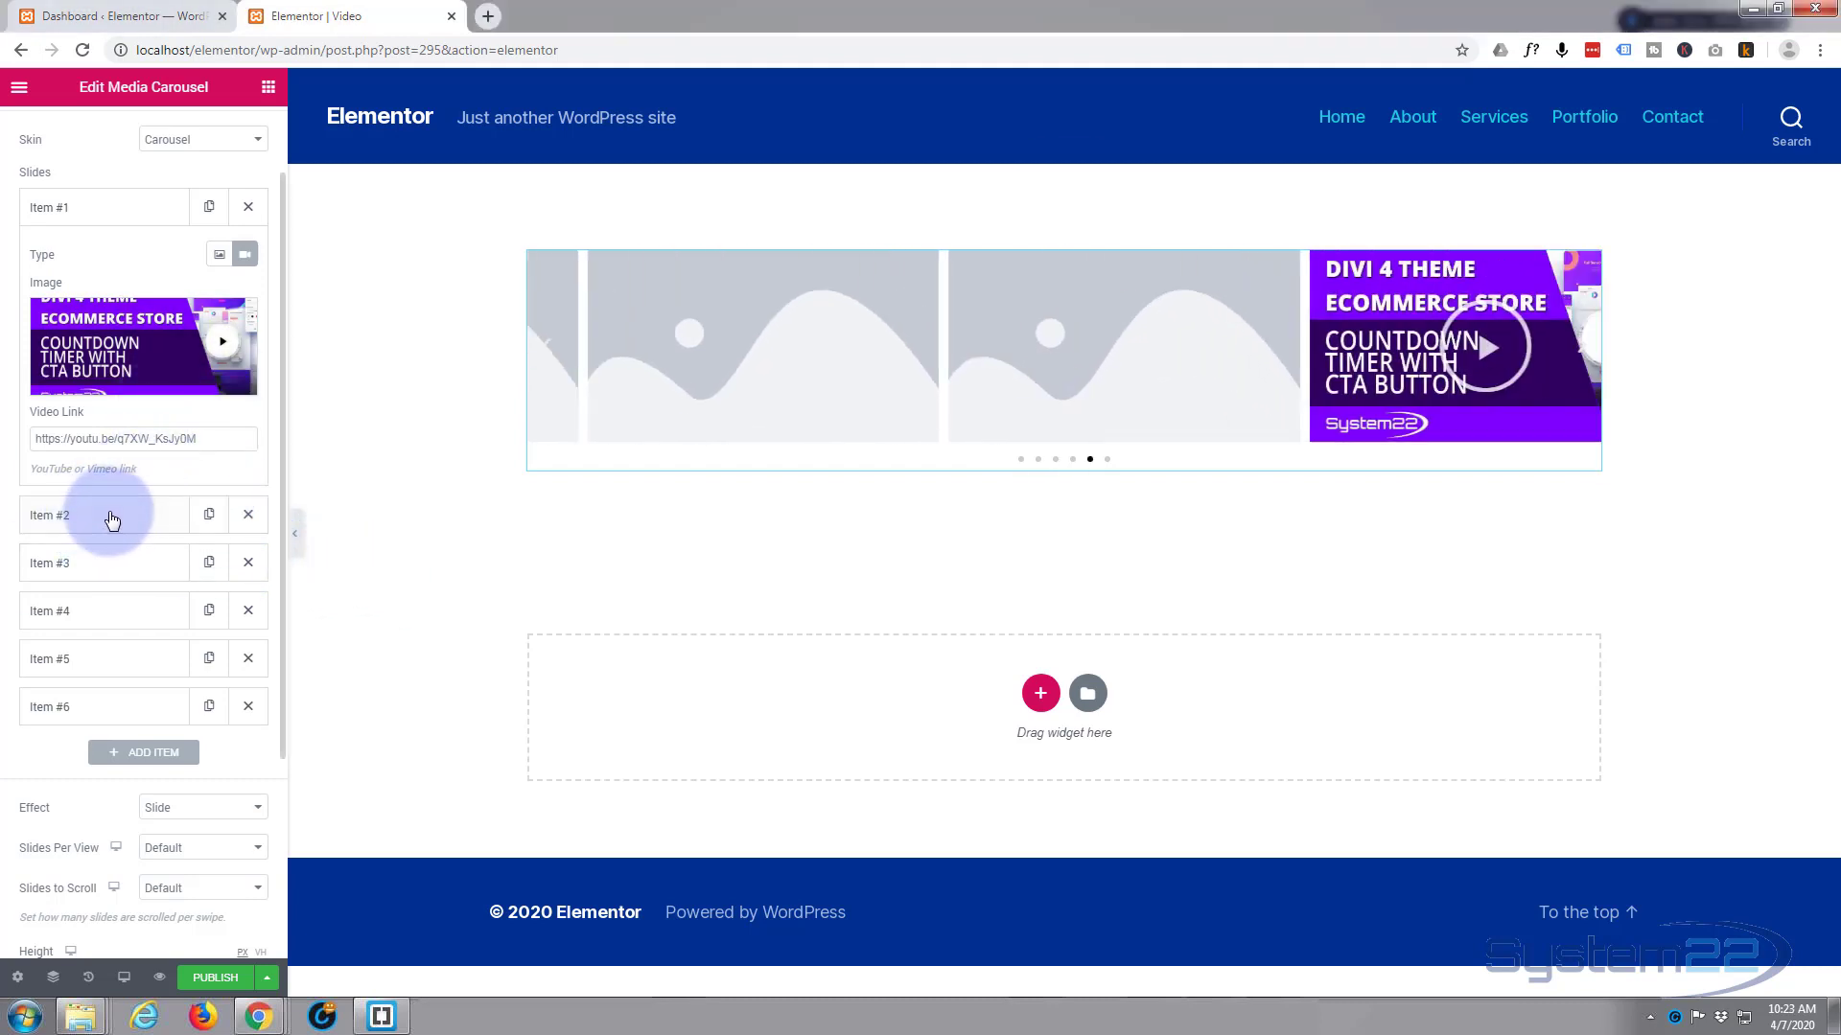
pyautogui.click(144, 518)
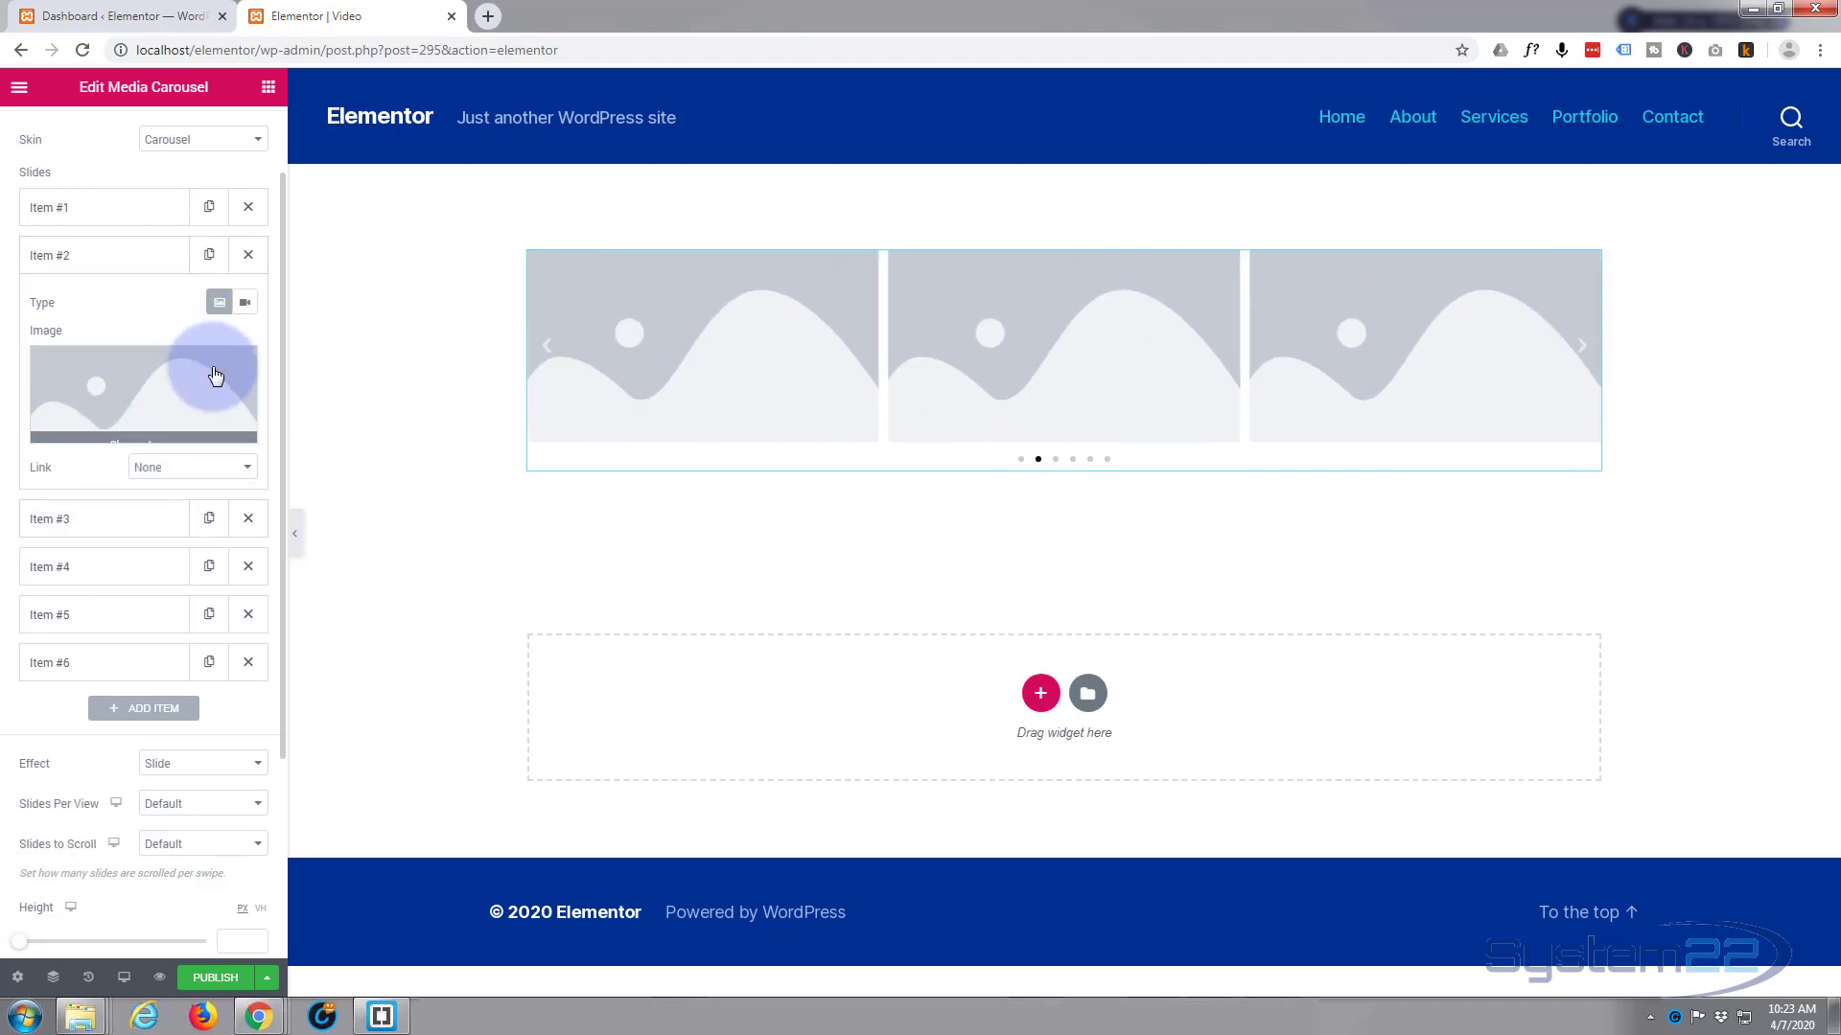
pyautogui.click(245, 305)
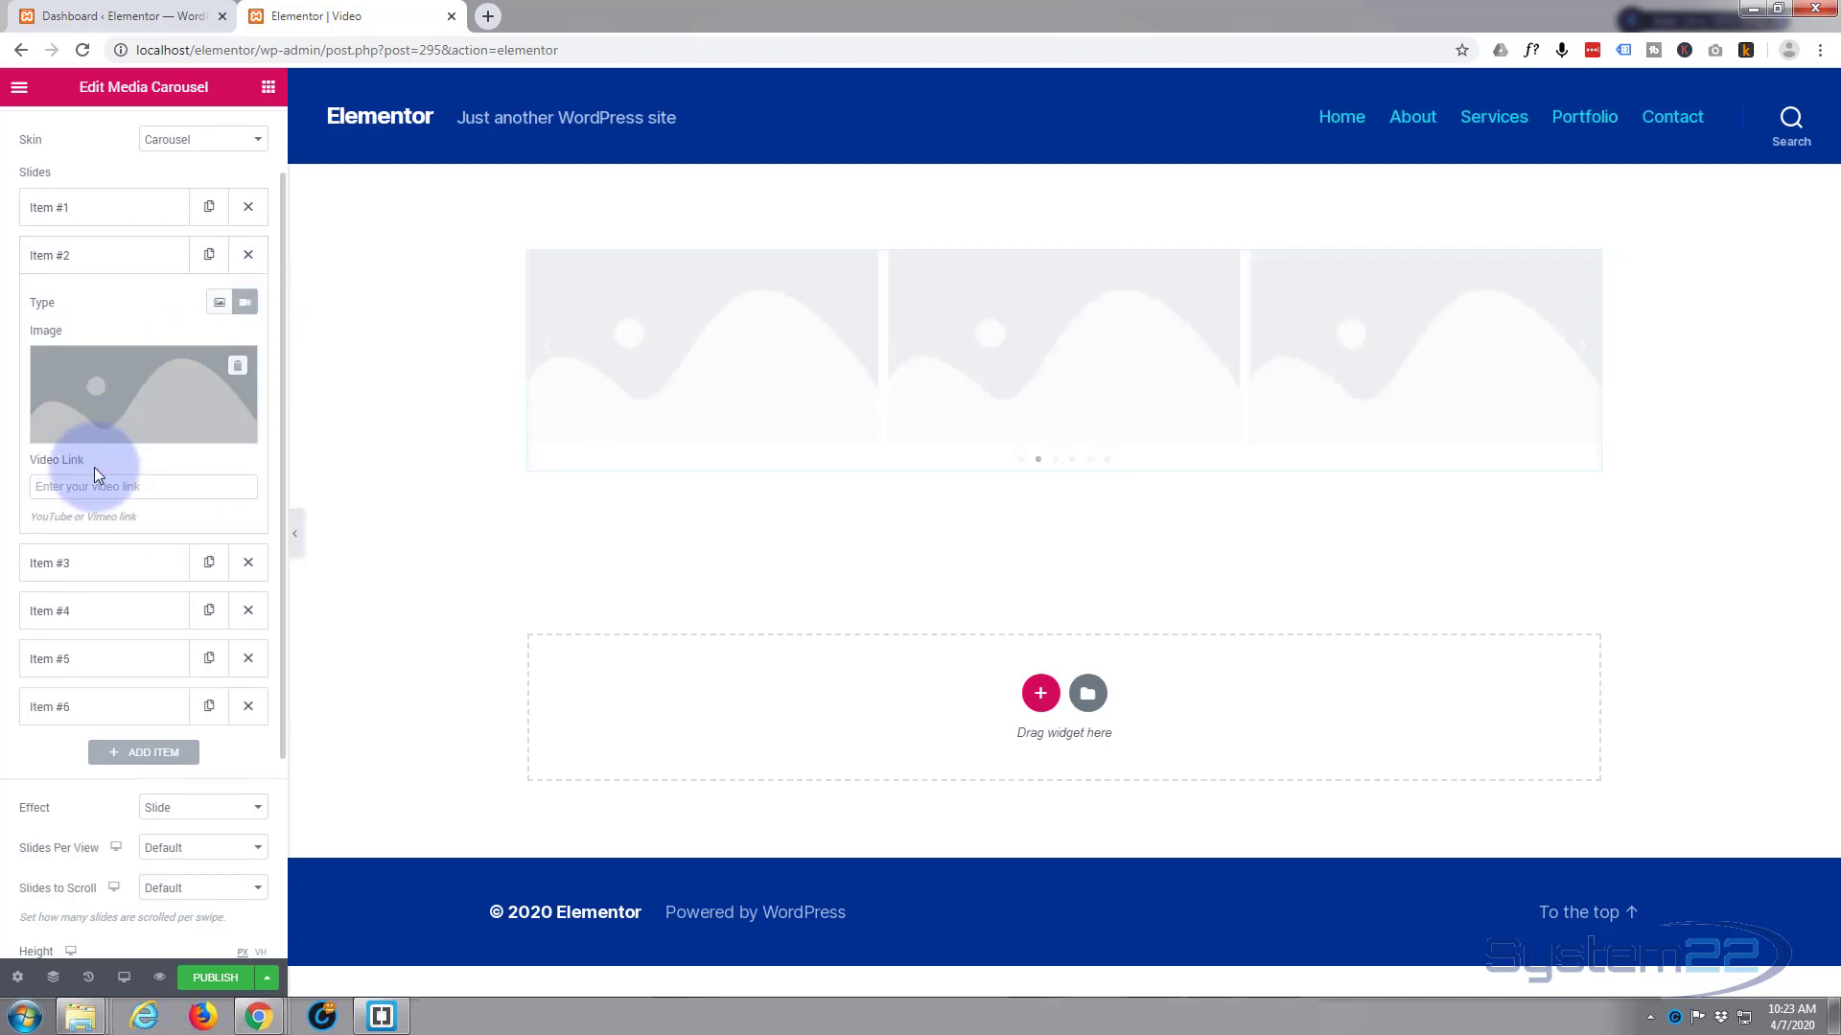
pyautogui.click(84, 486)
pyautogui.write('https://youtu.be/s0frFaZlLdY')
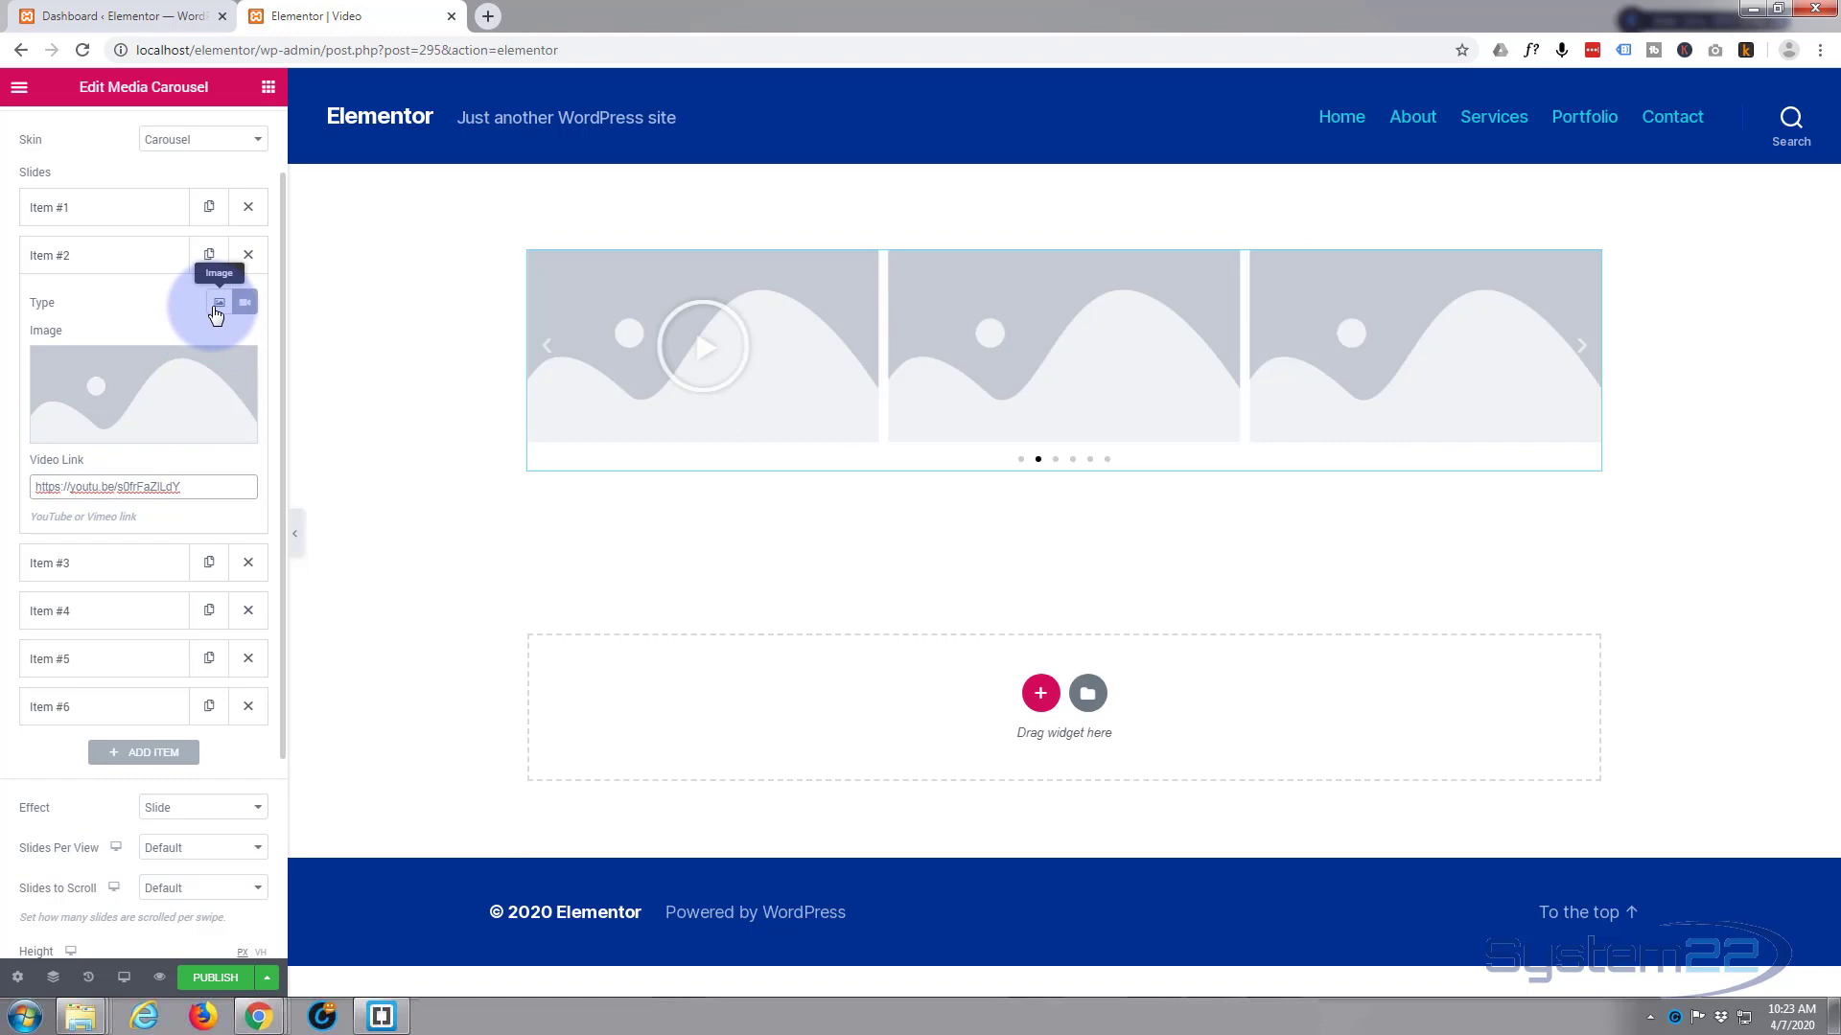
pyautogui.click(219, 305)
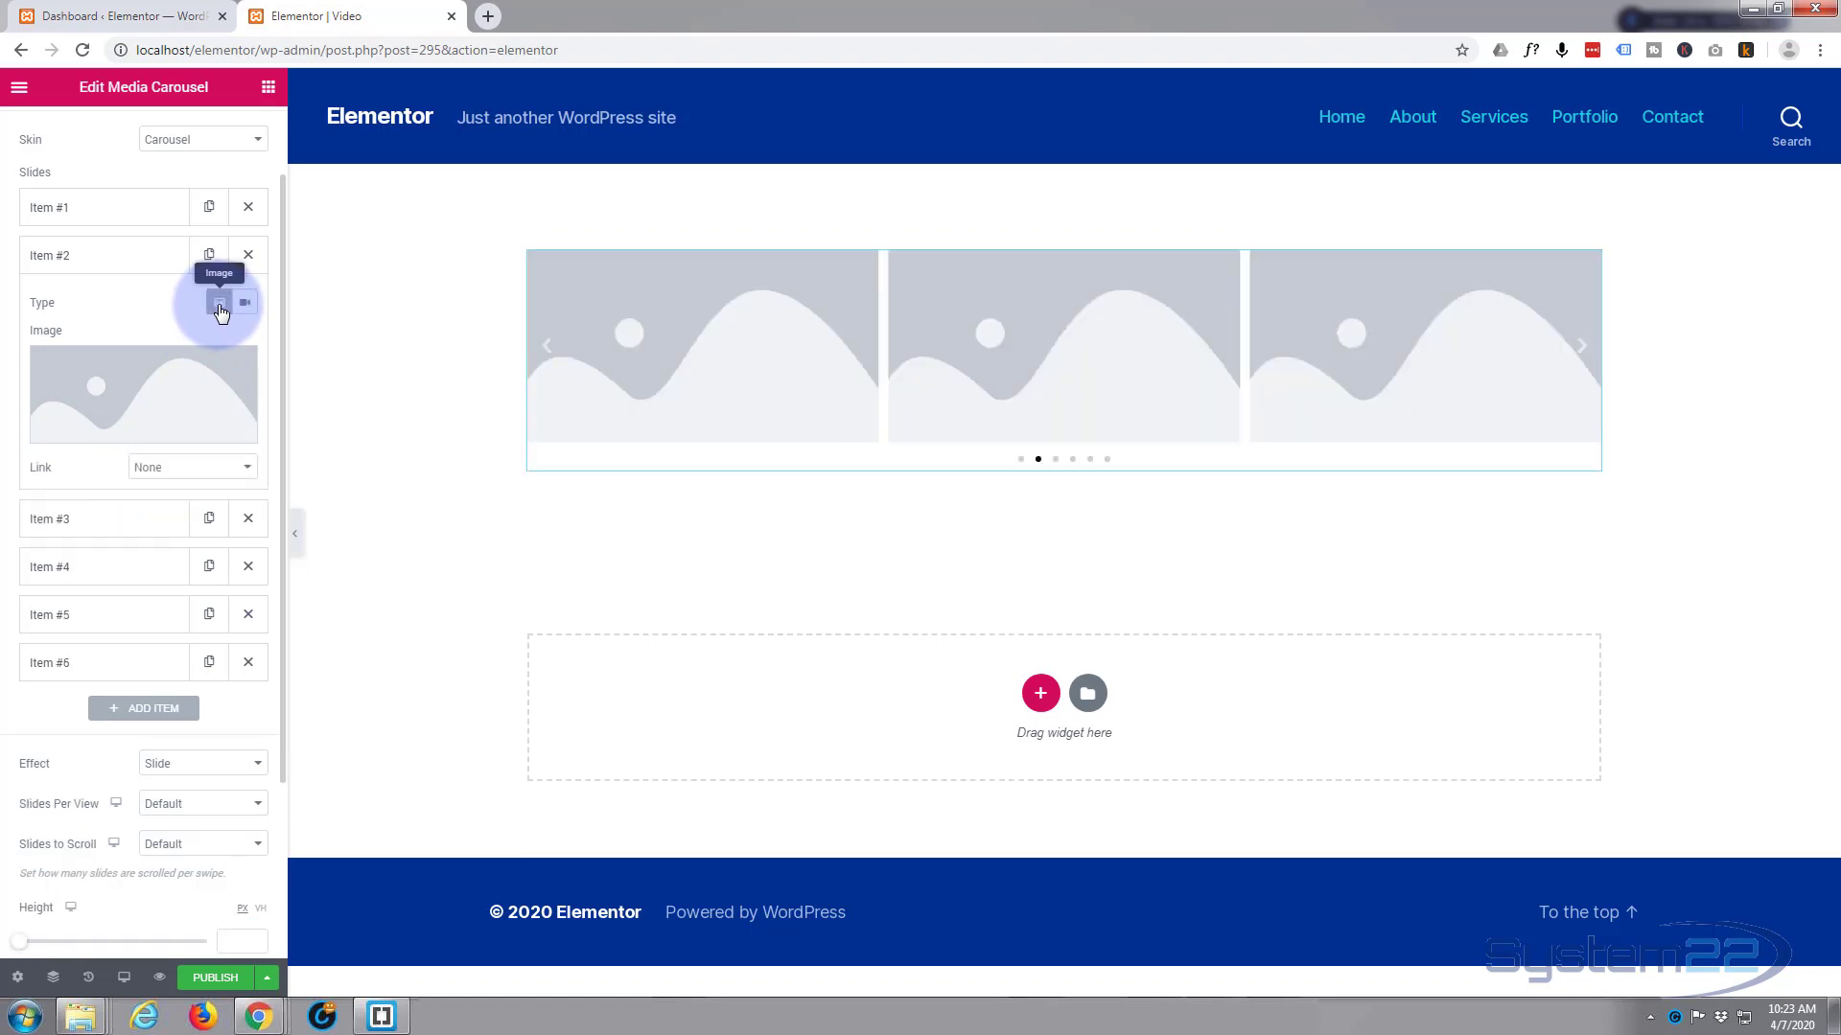
pyautogui.click(188, 376)
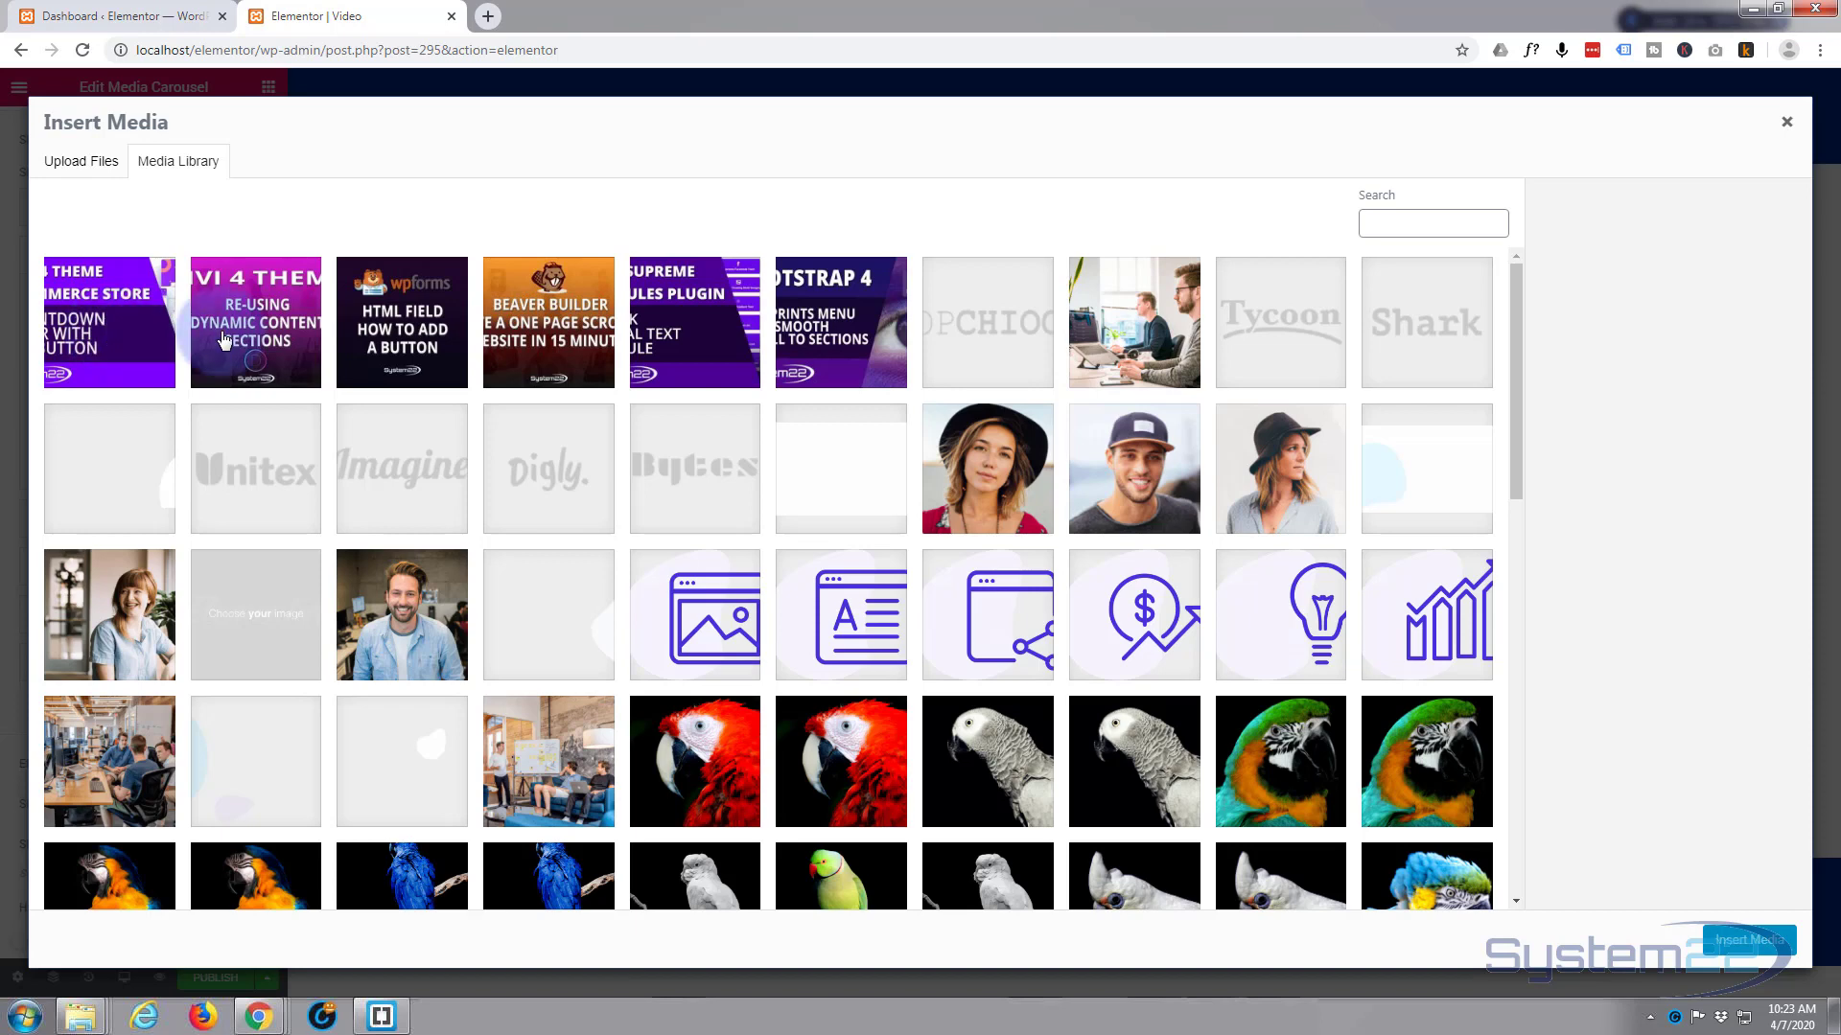
pyautogui.click(225, 341)
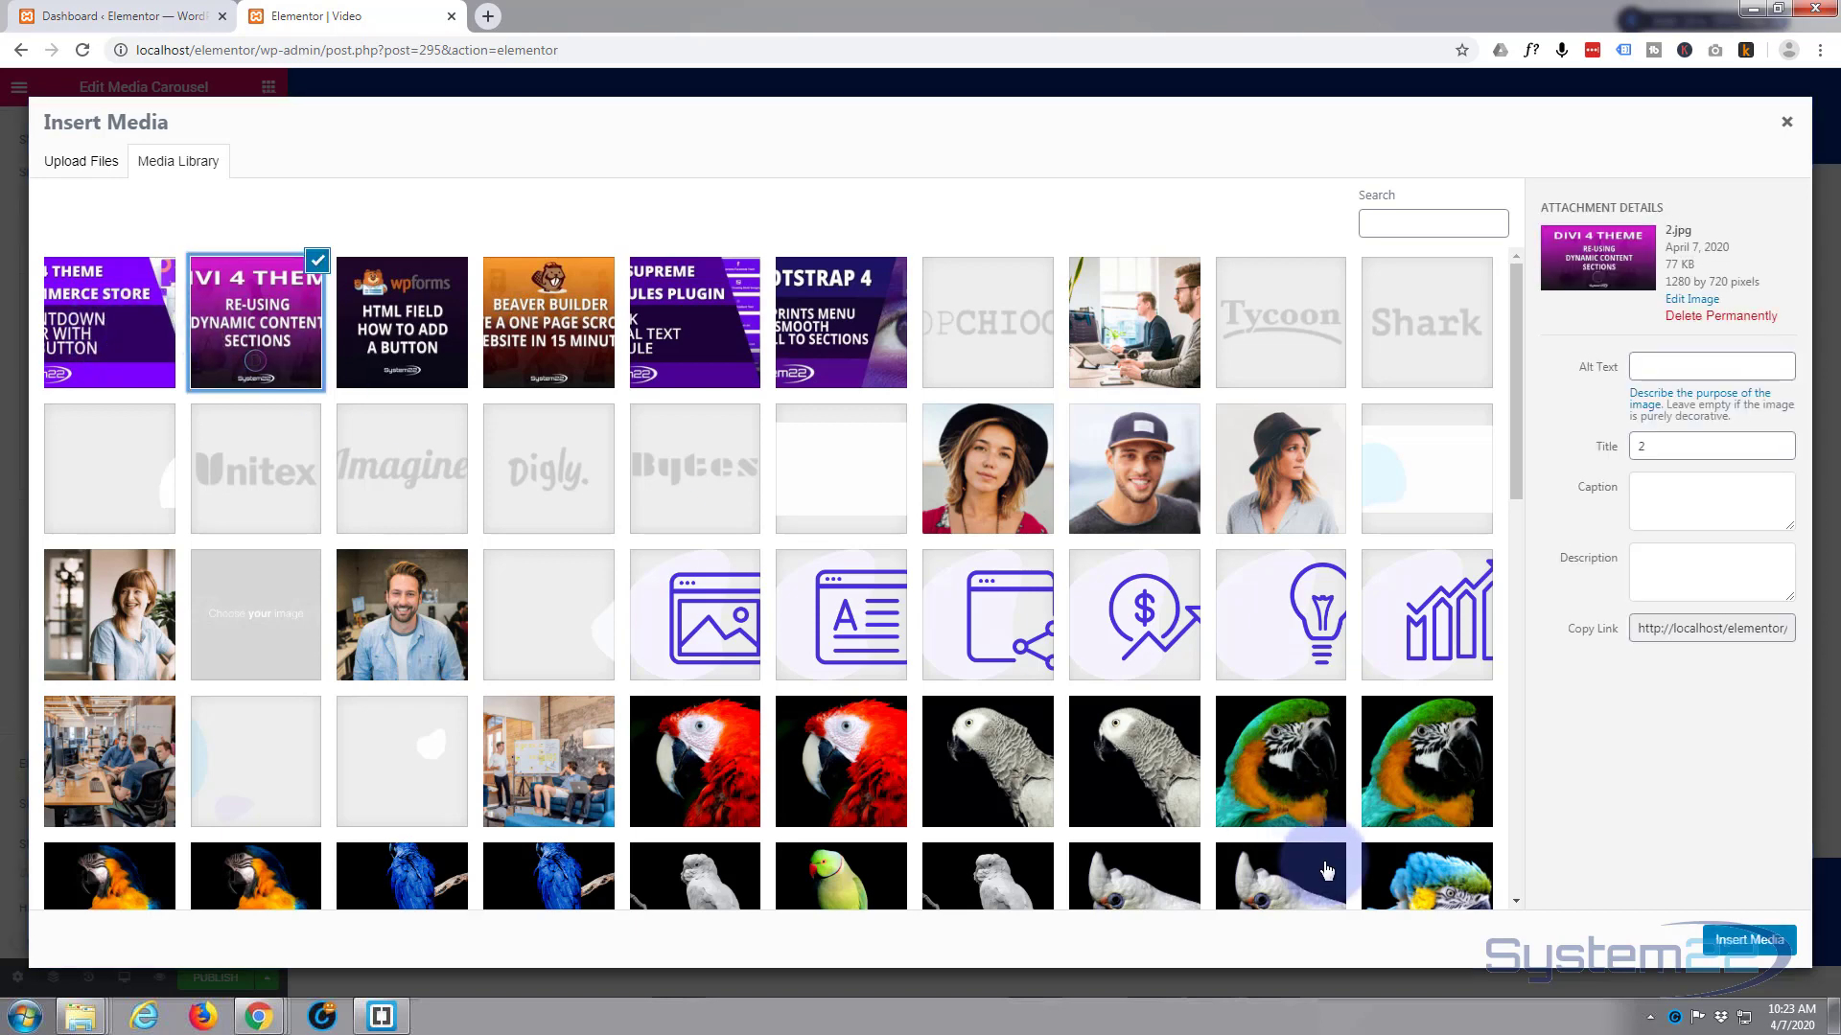
pyautogui.click(1746, 939)
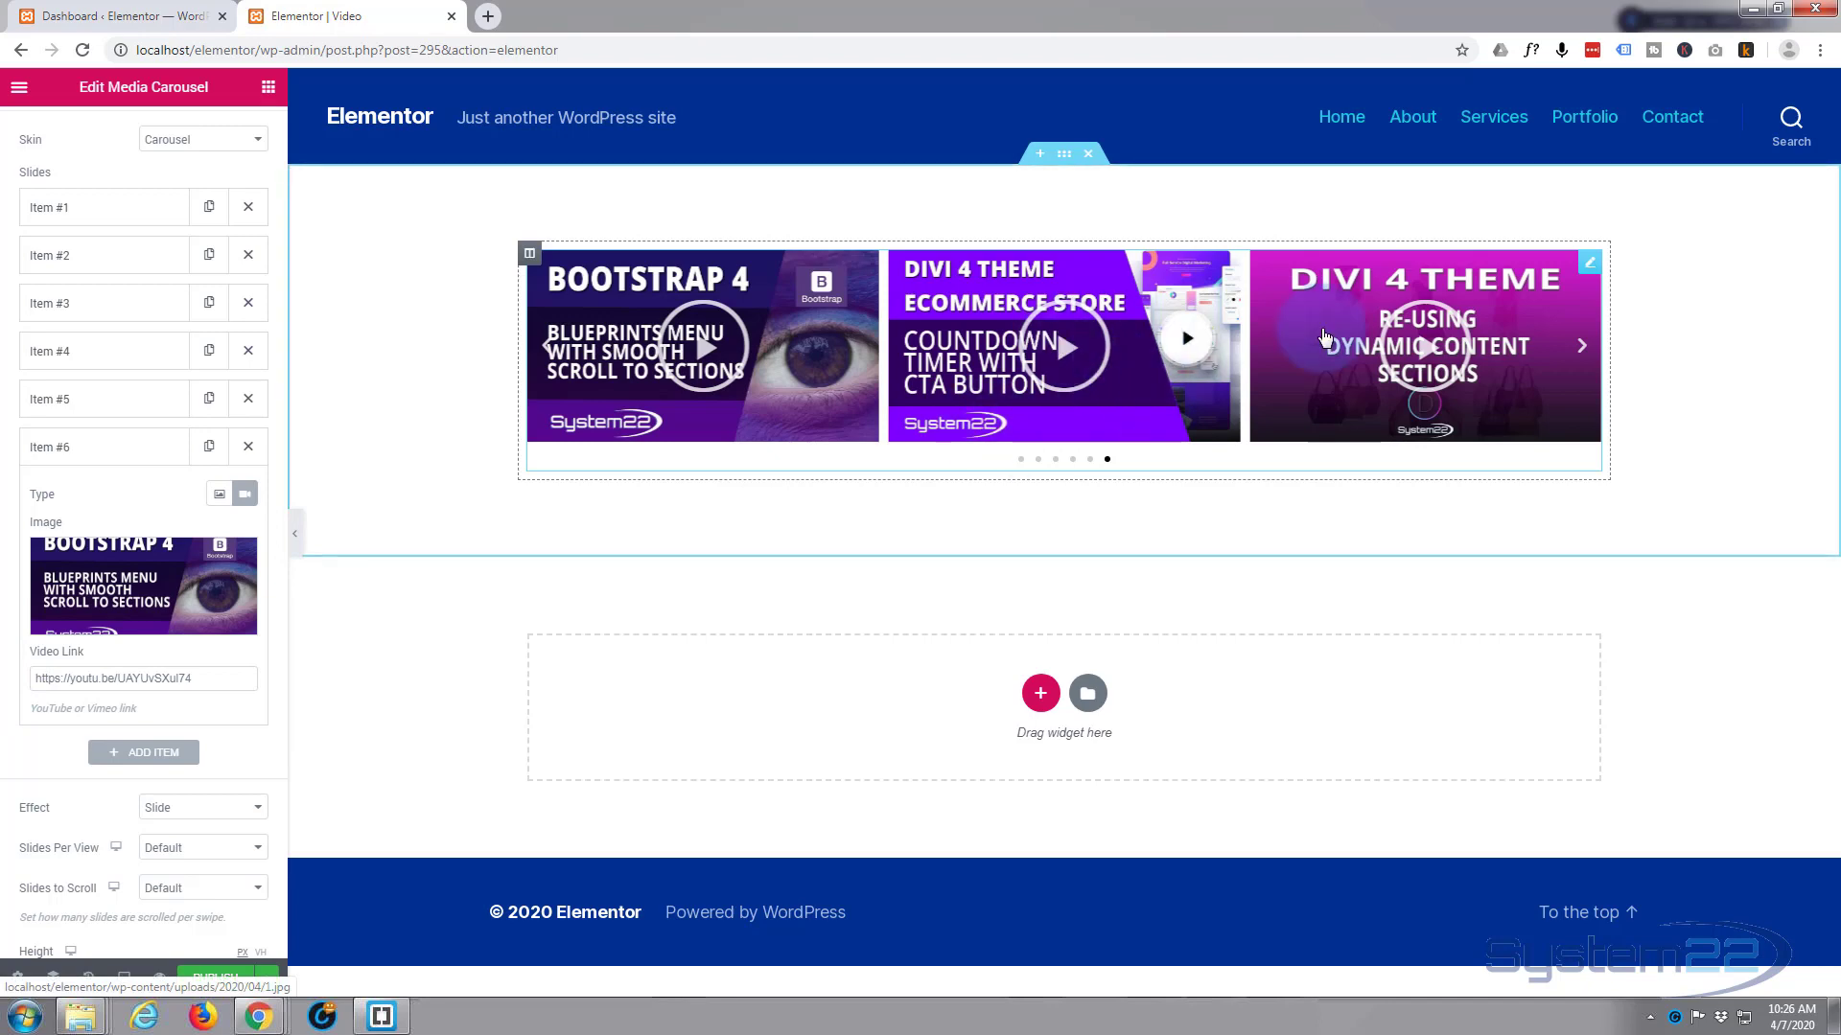
# - Keep the Slide effect and set Slides Per View to 3 instead of 4
pyautogui.click(1583, 347)
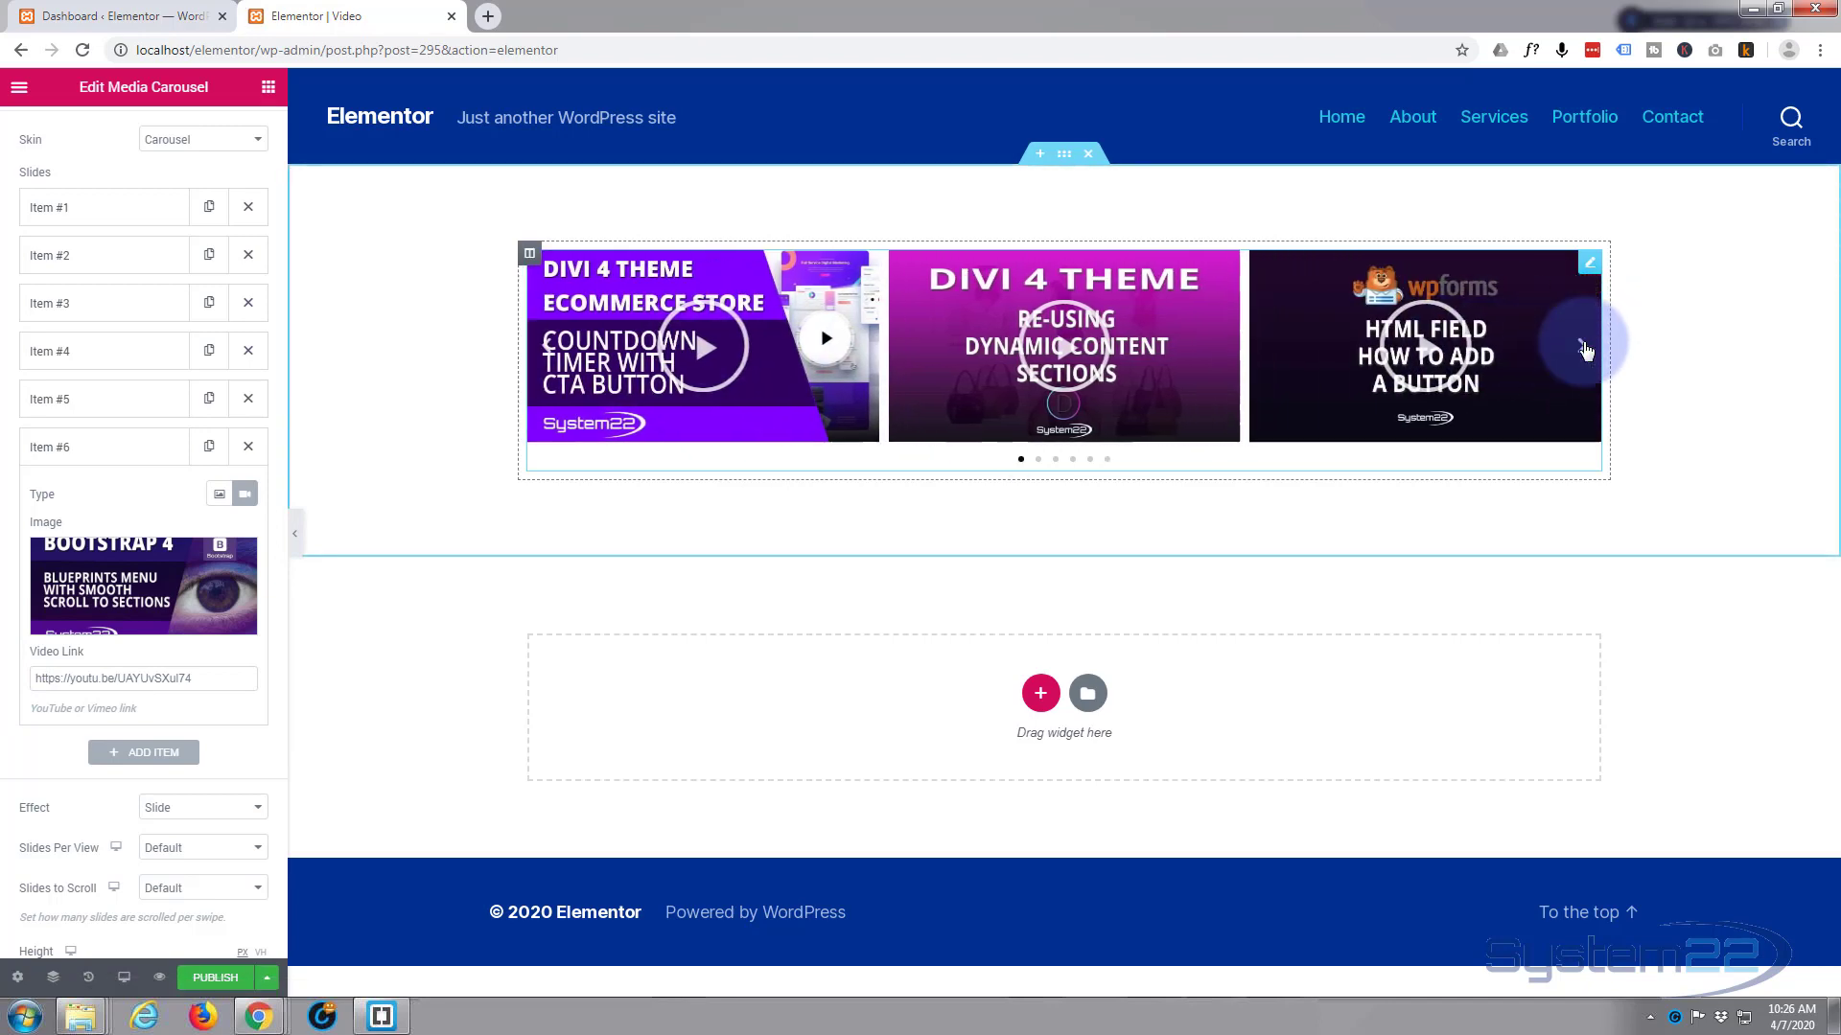
pyautogui.click(1584, 350)
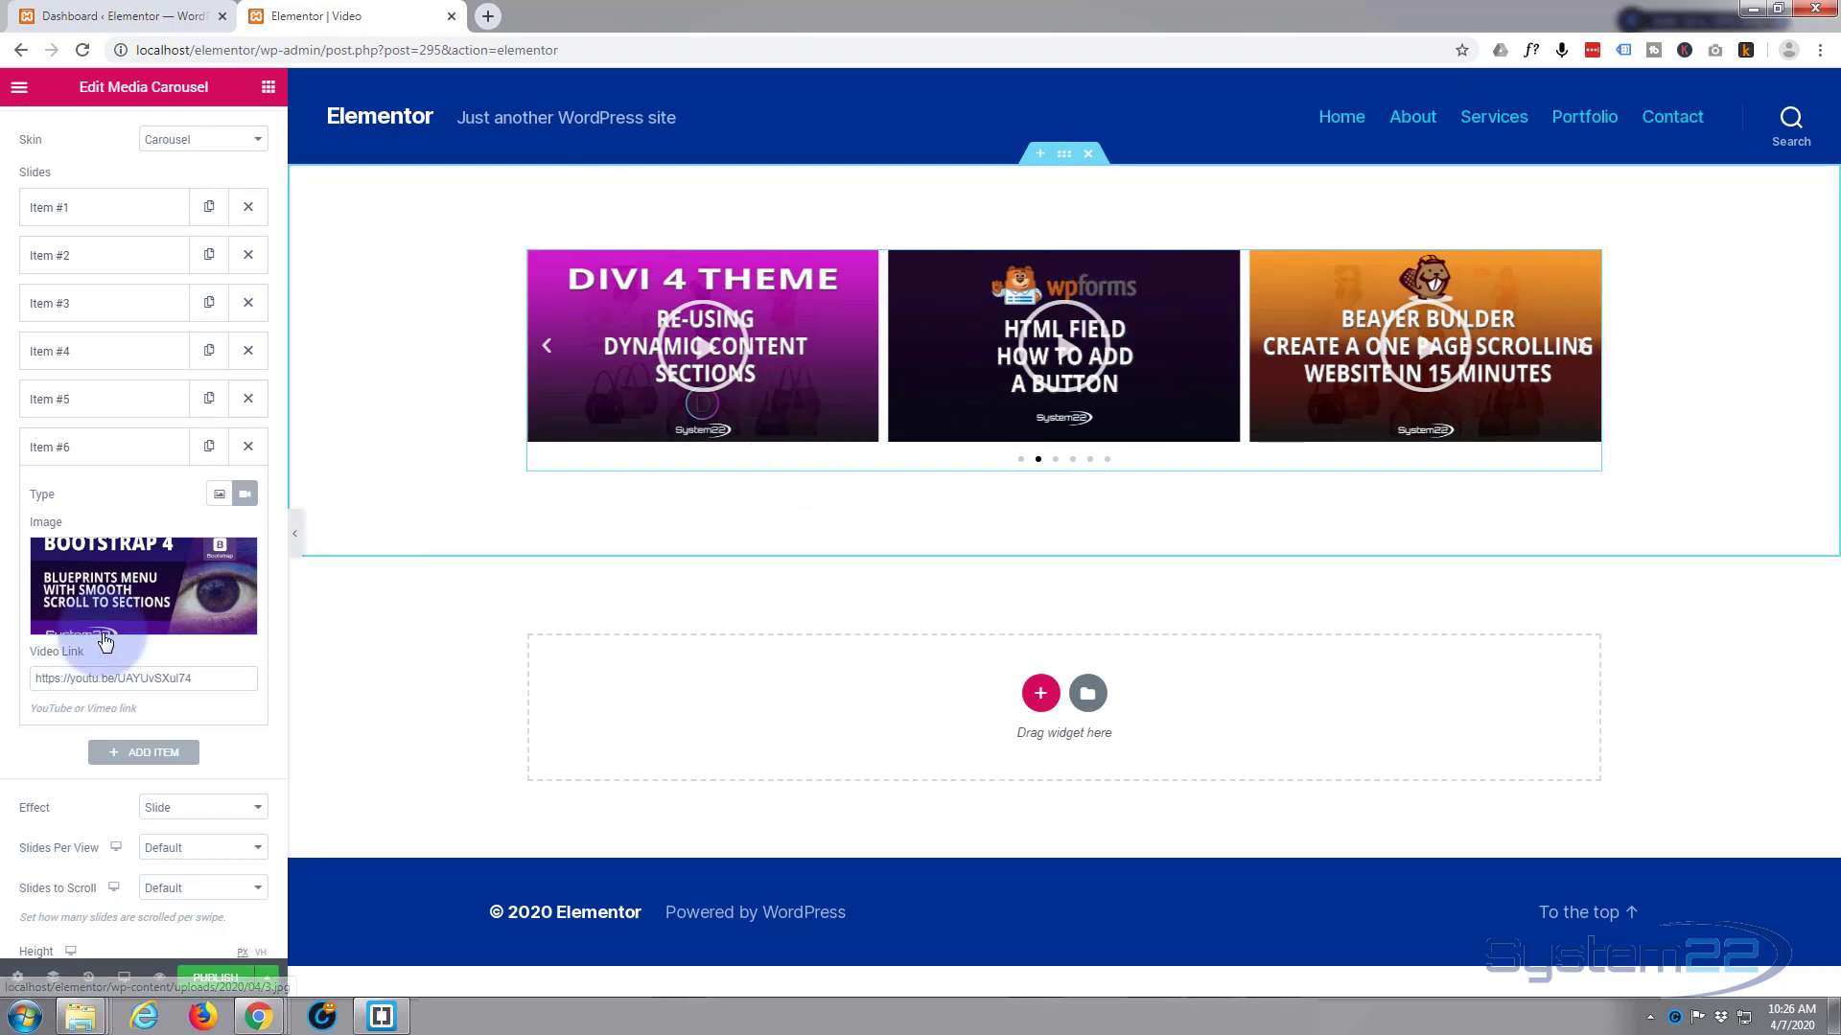
pyautogui.scroll(-1, 67, 791)
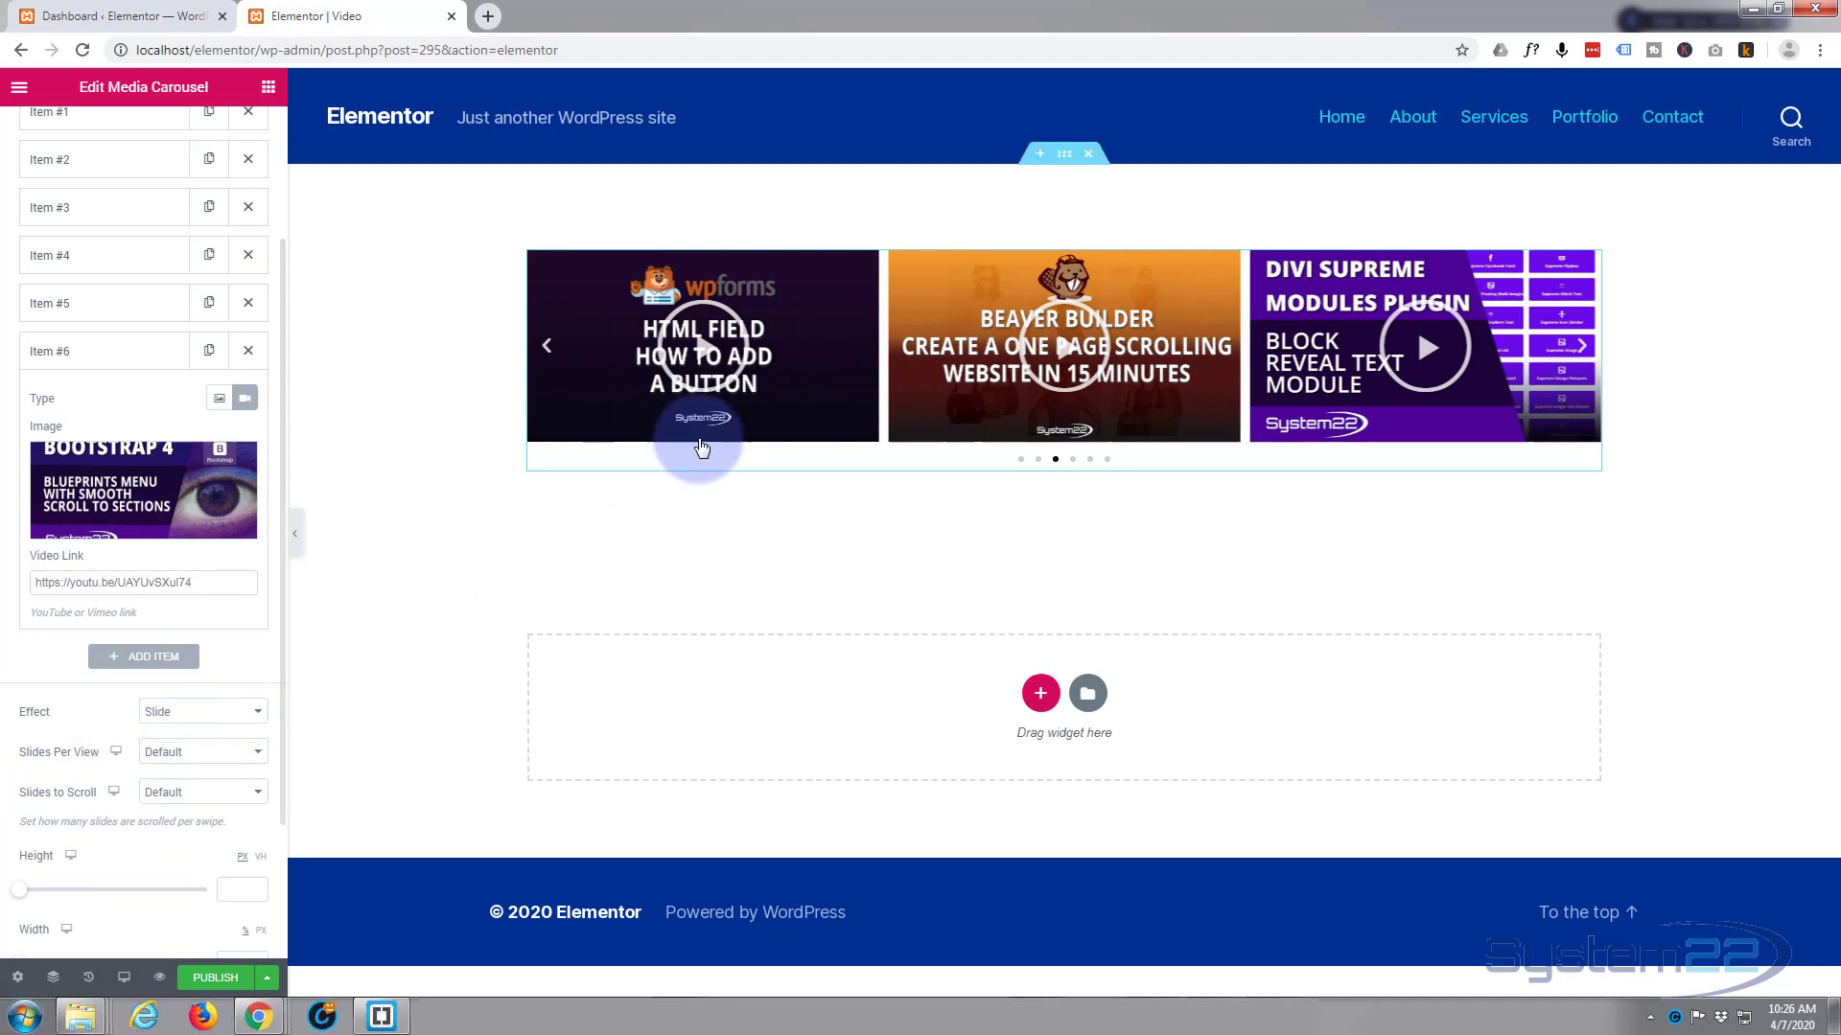
pyautogui.click(195, 717)
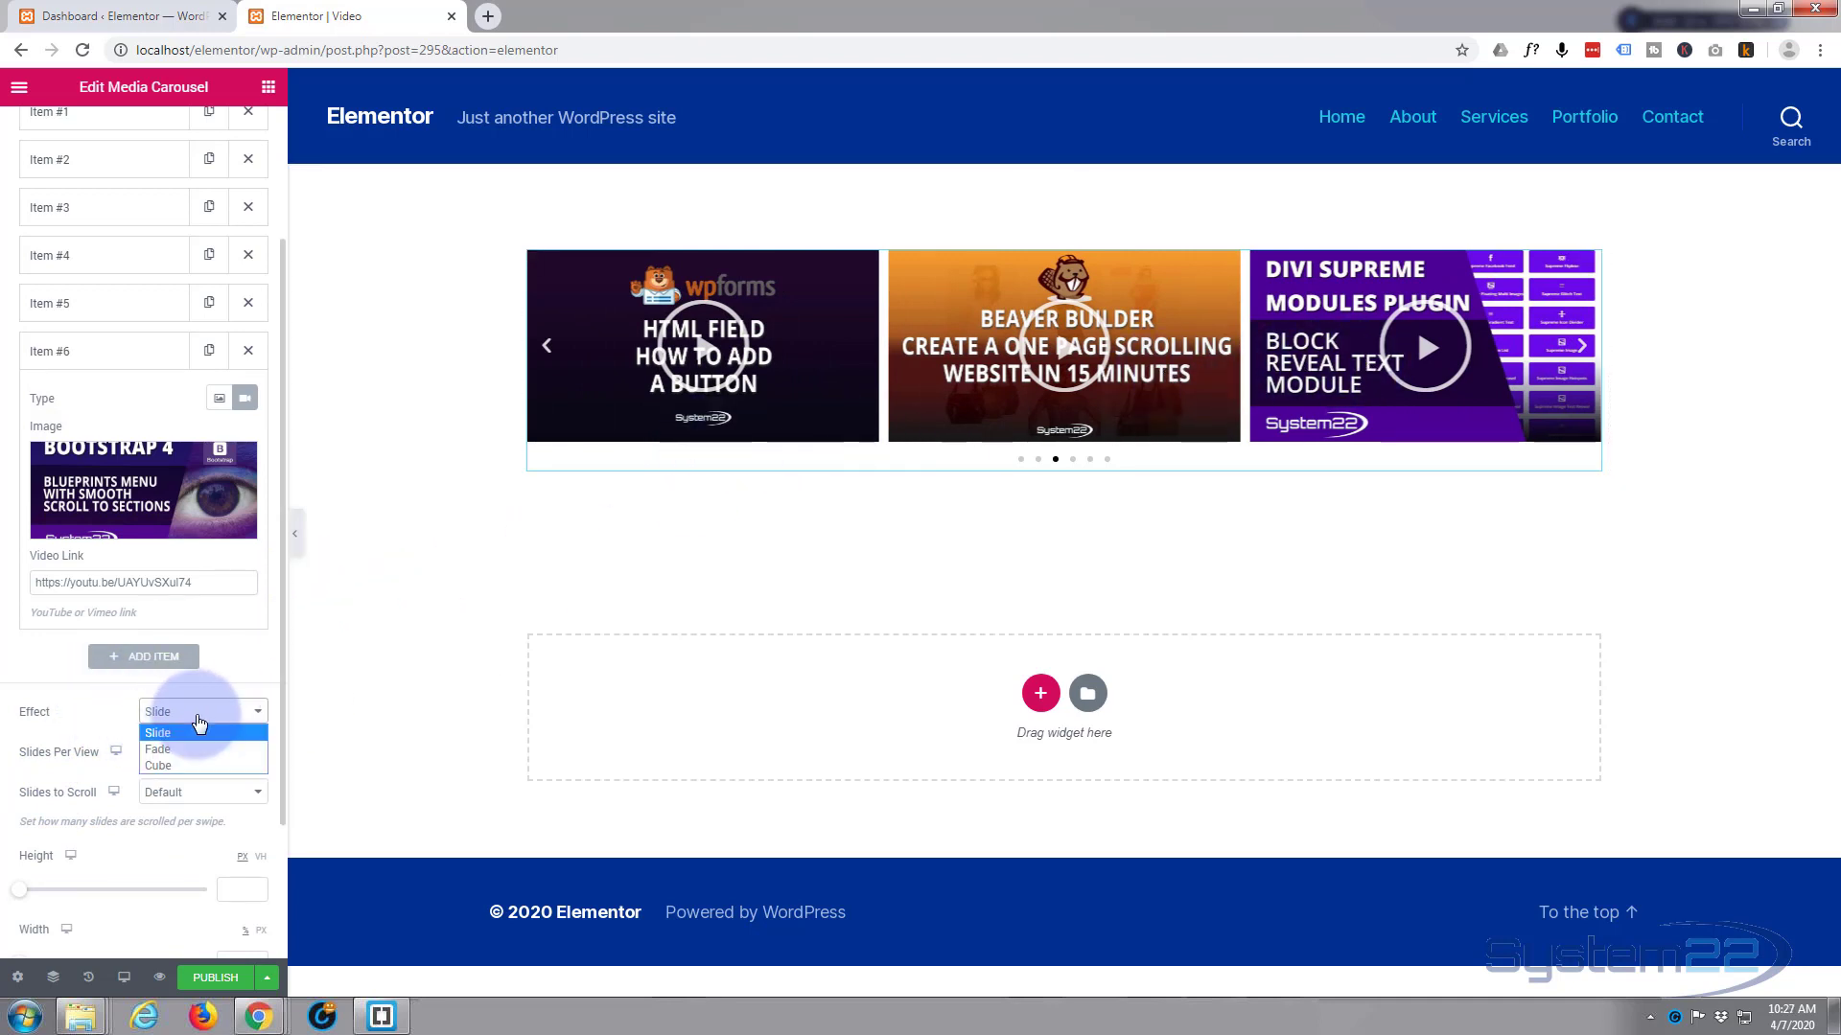
pyautogui.click(98, 711)
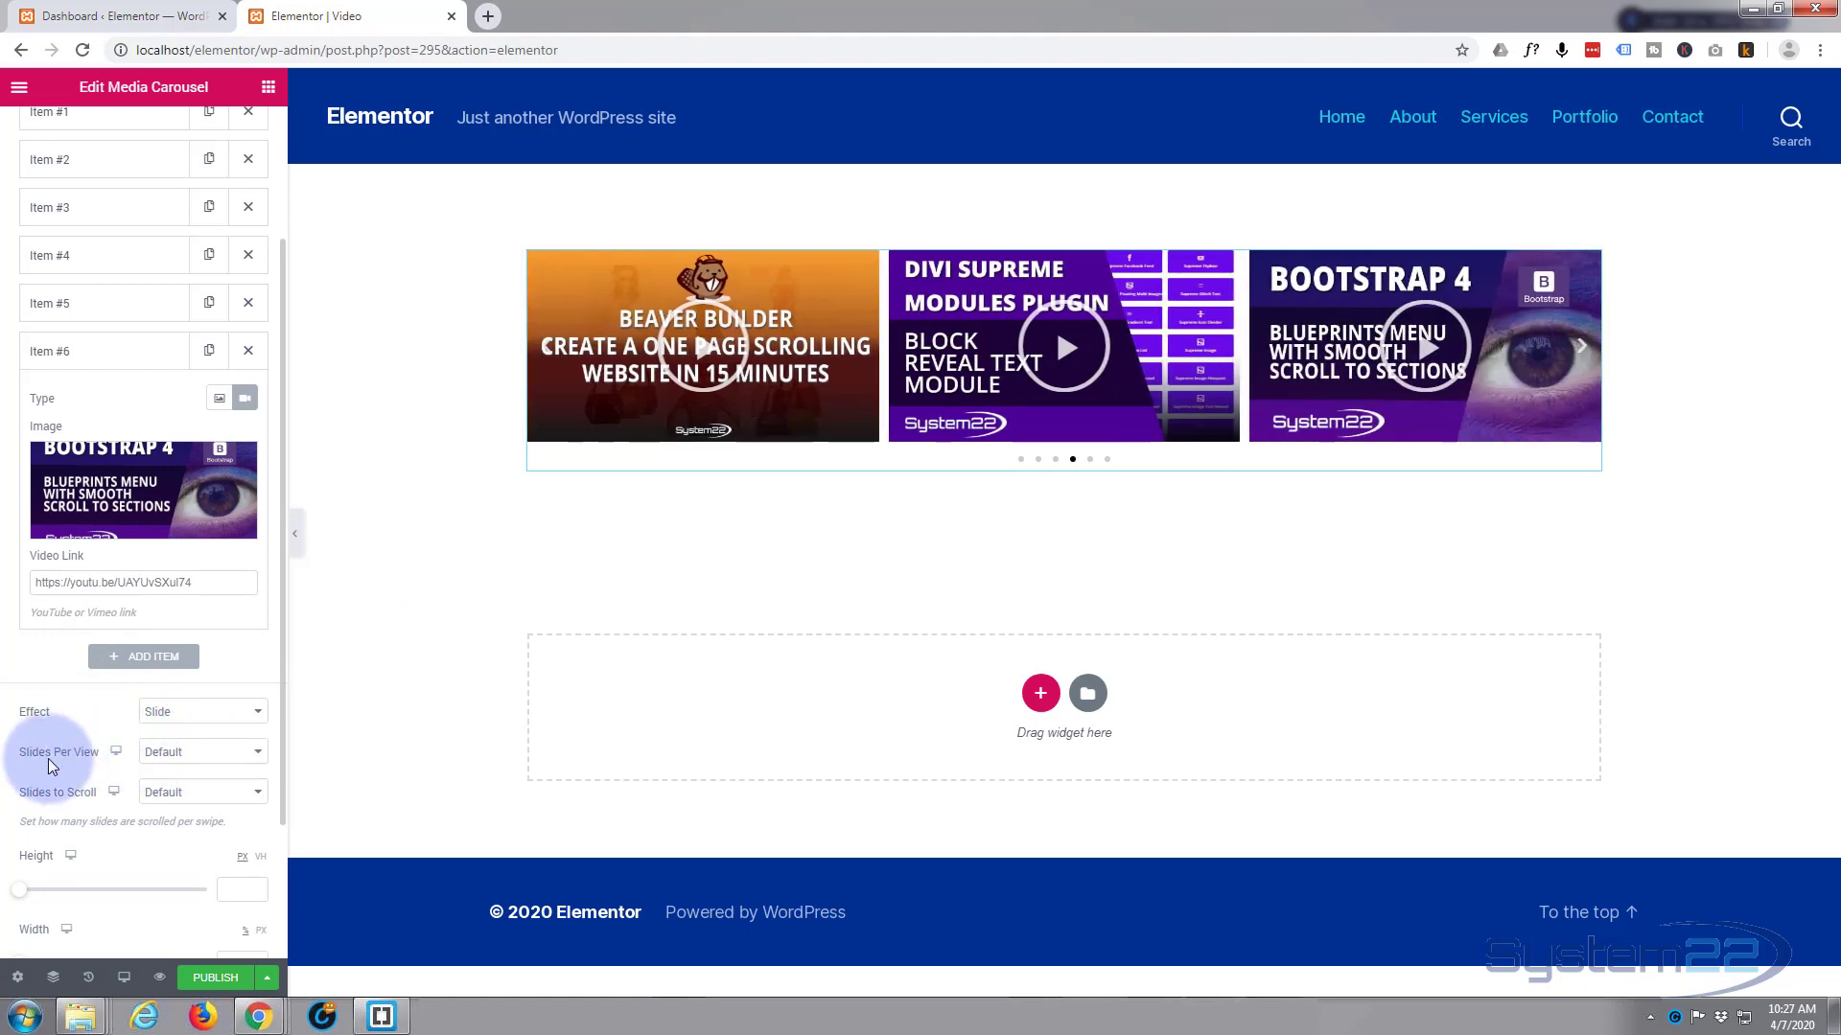
pyautogui.click(212, 756)
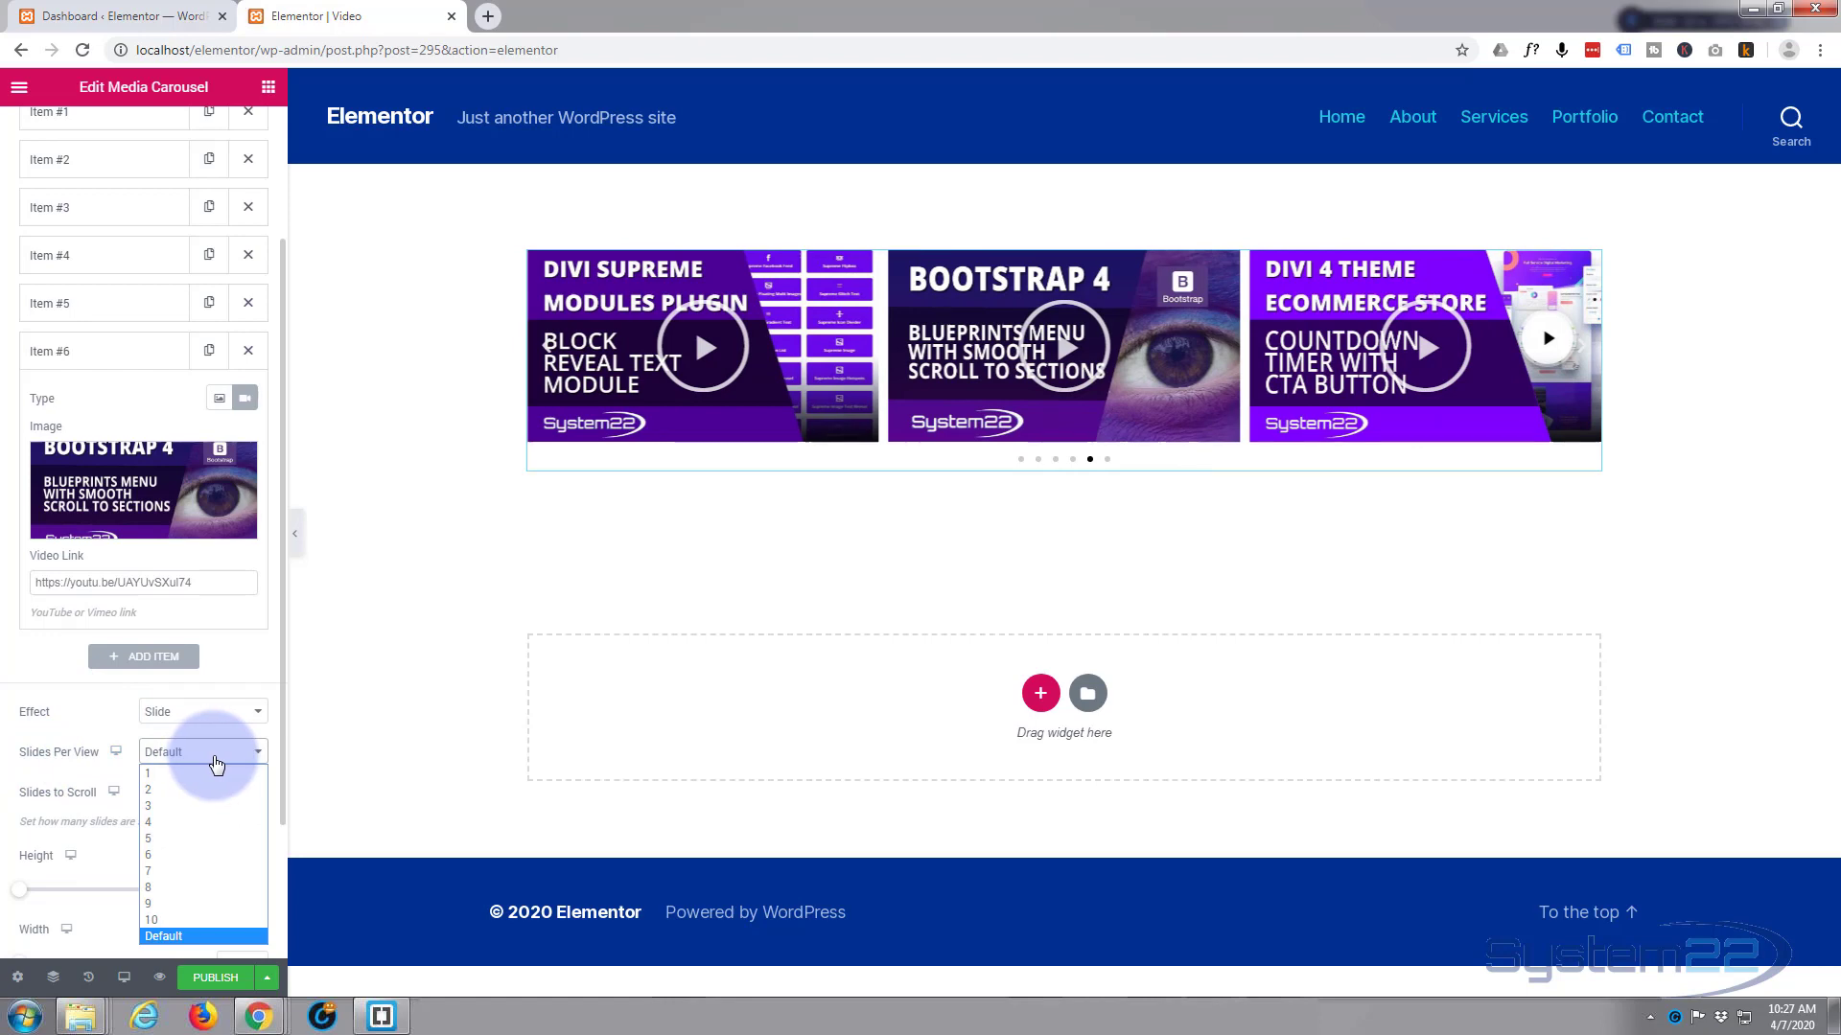
pyautogui.click(175, 823)
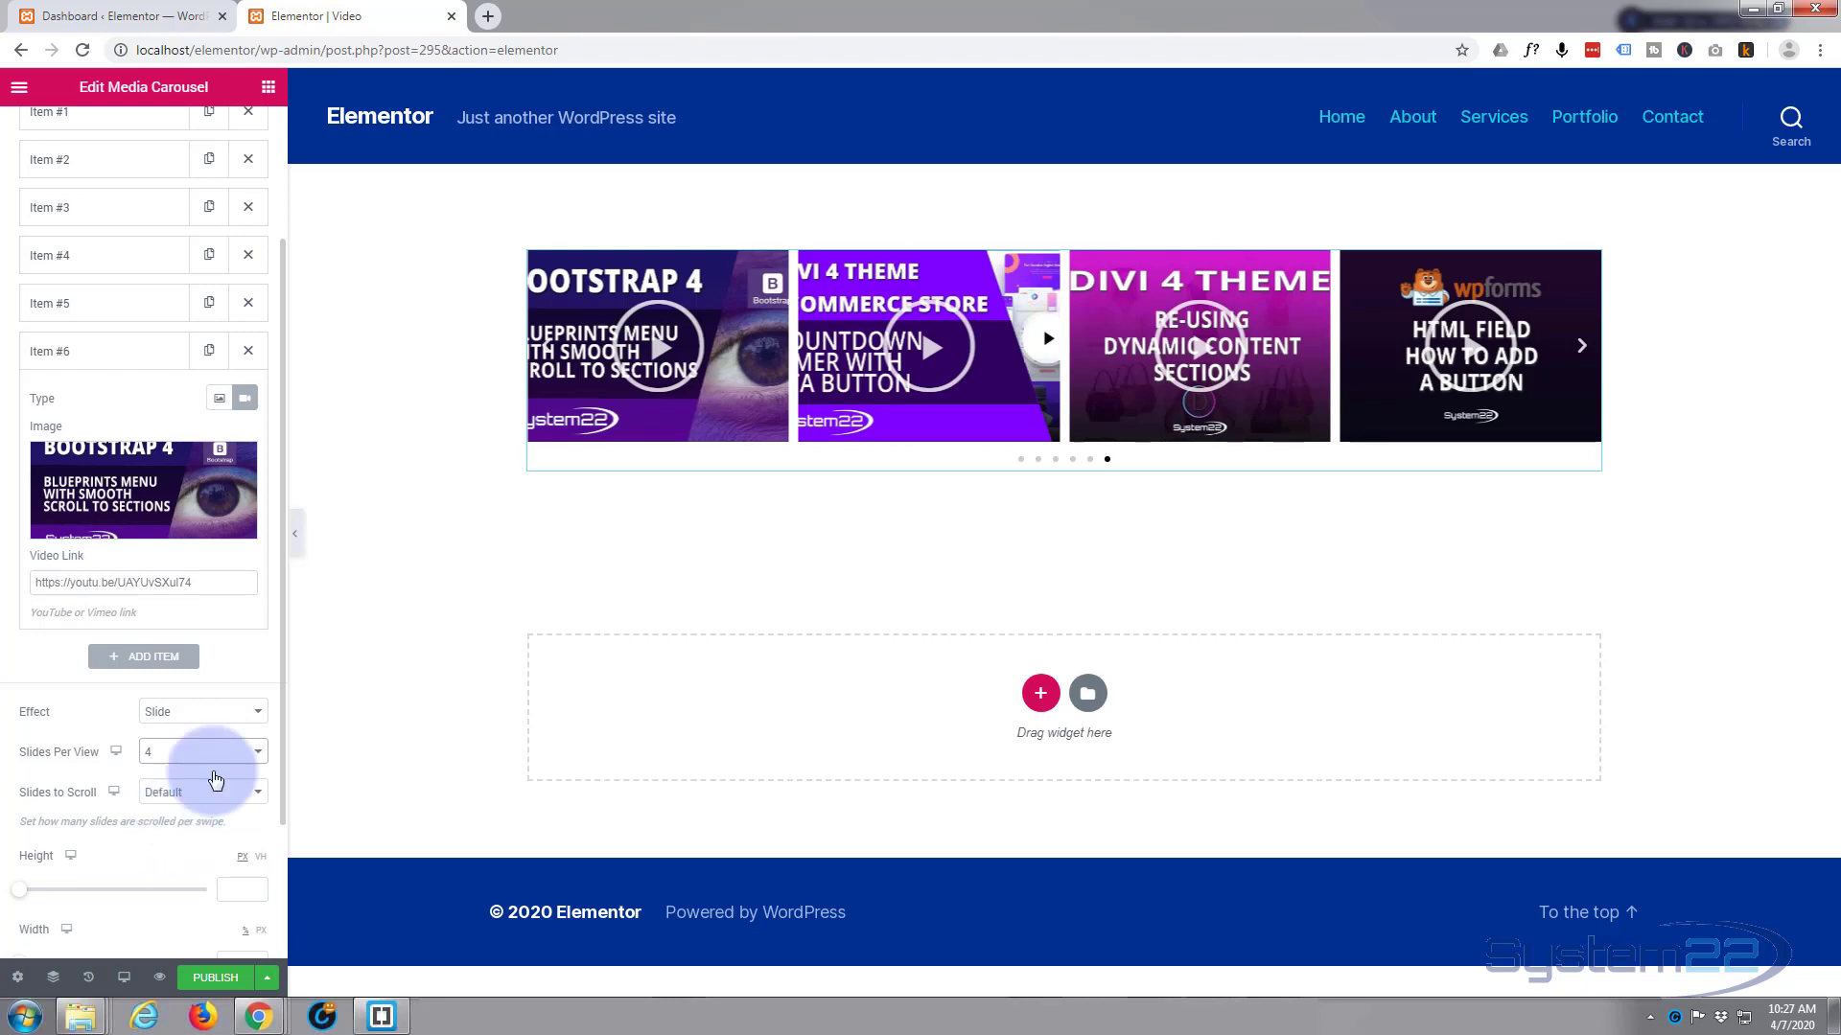
pyautogui.click(228, 754)
pyautogui.click(189, 808)
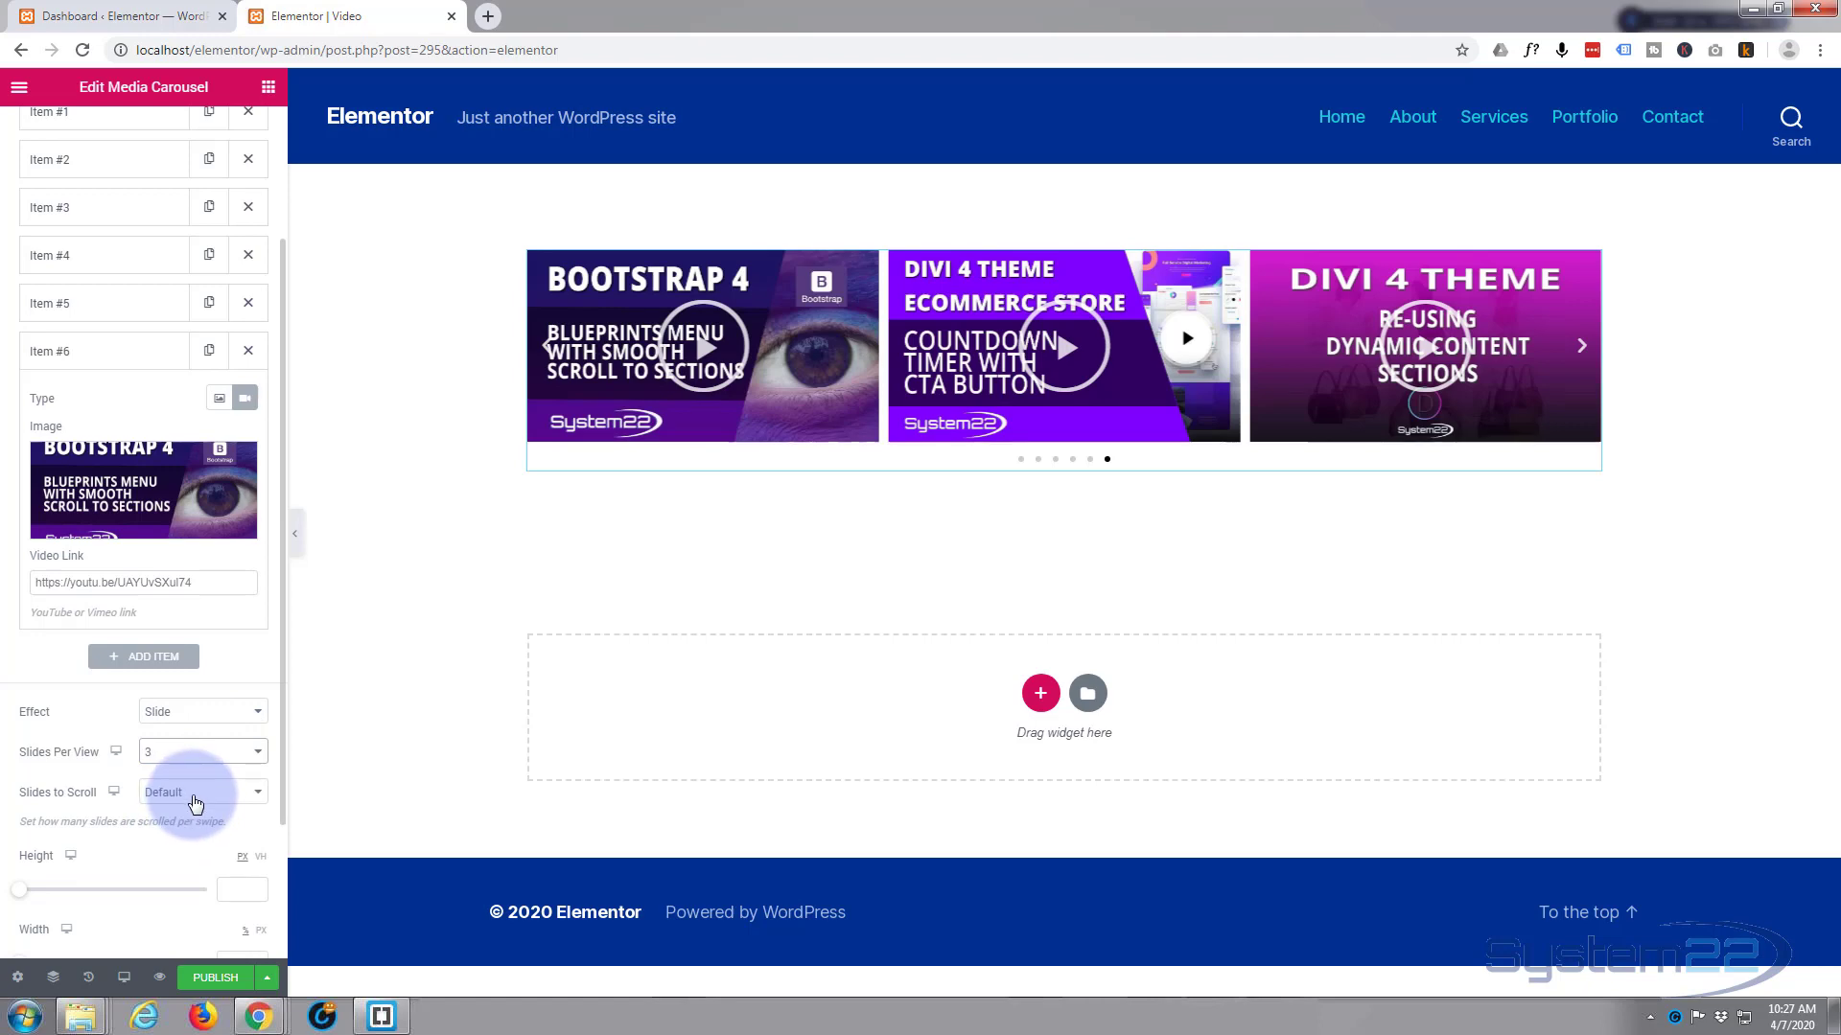
# - Try Slides to Scroll 3, reset it to Default, and expand Additional Options
pyautogui.click(196, 799)
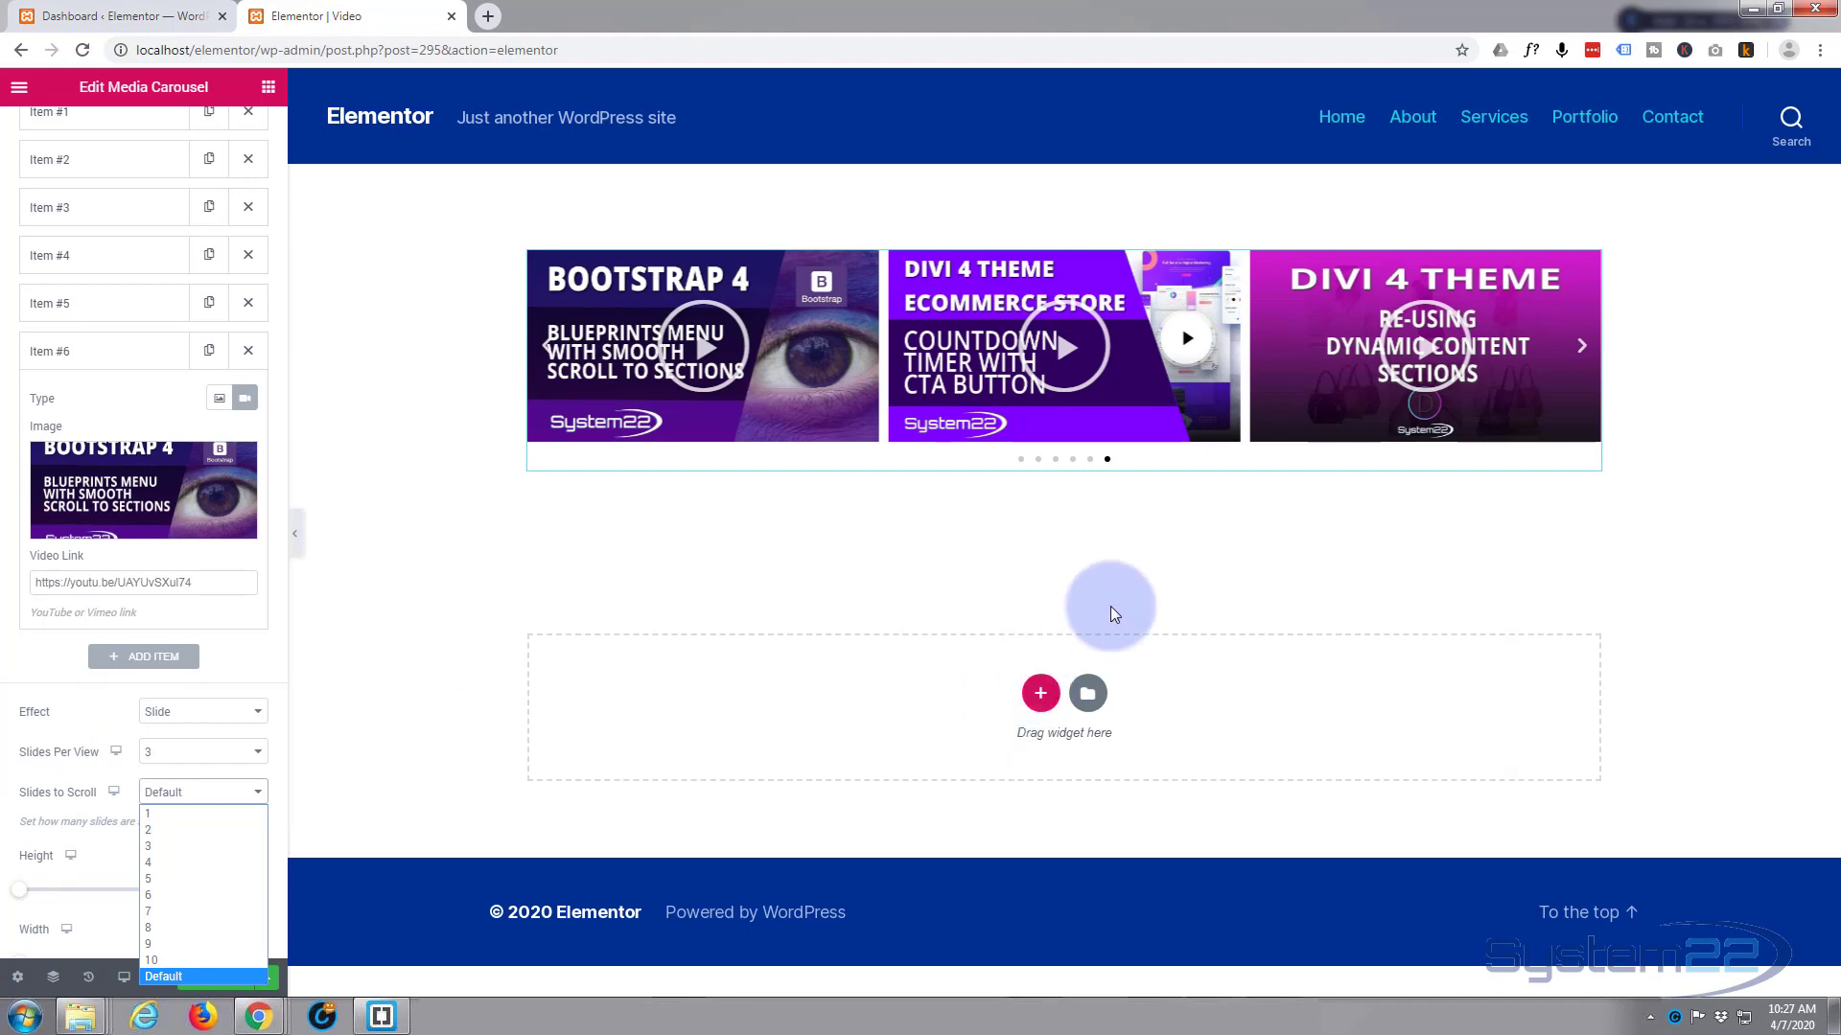
pyautogui.click(1582, 348)
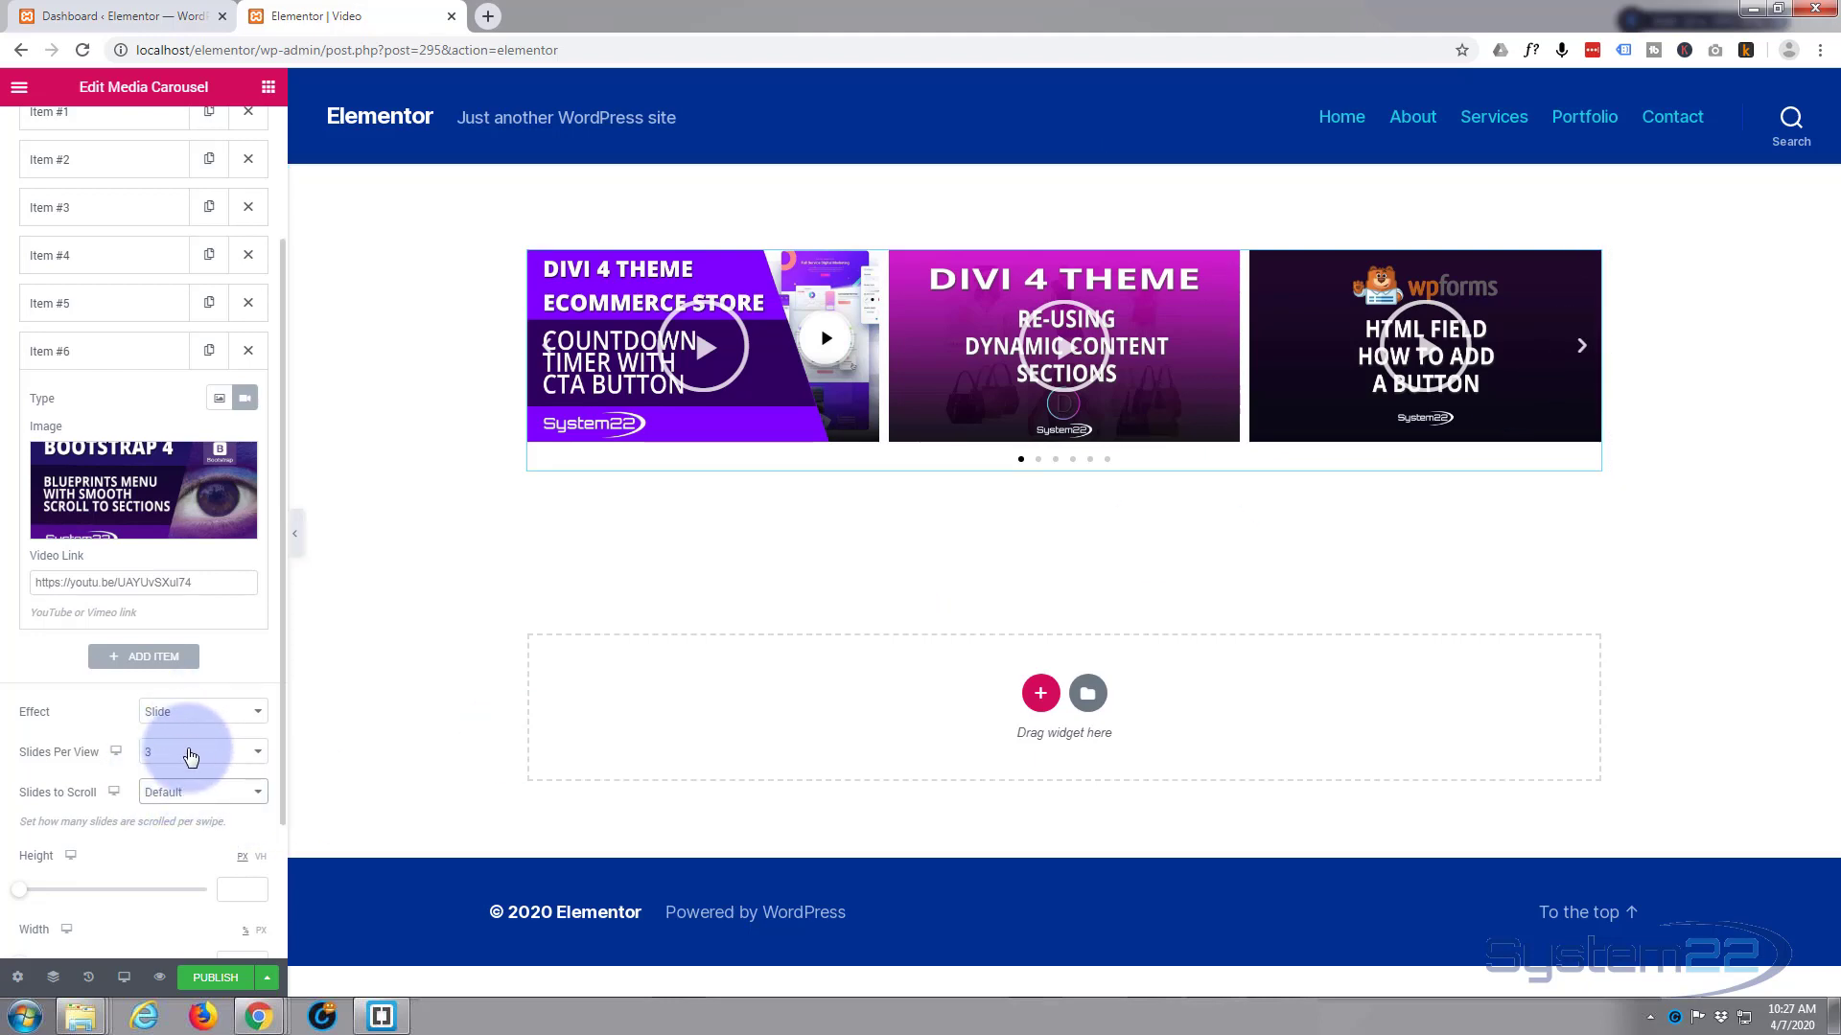
pyautogui.click(198, 792)
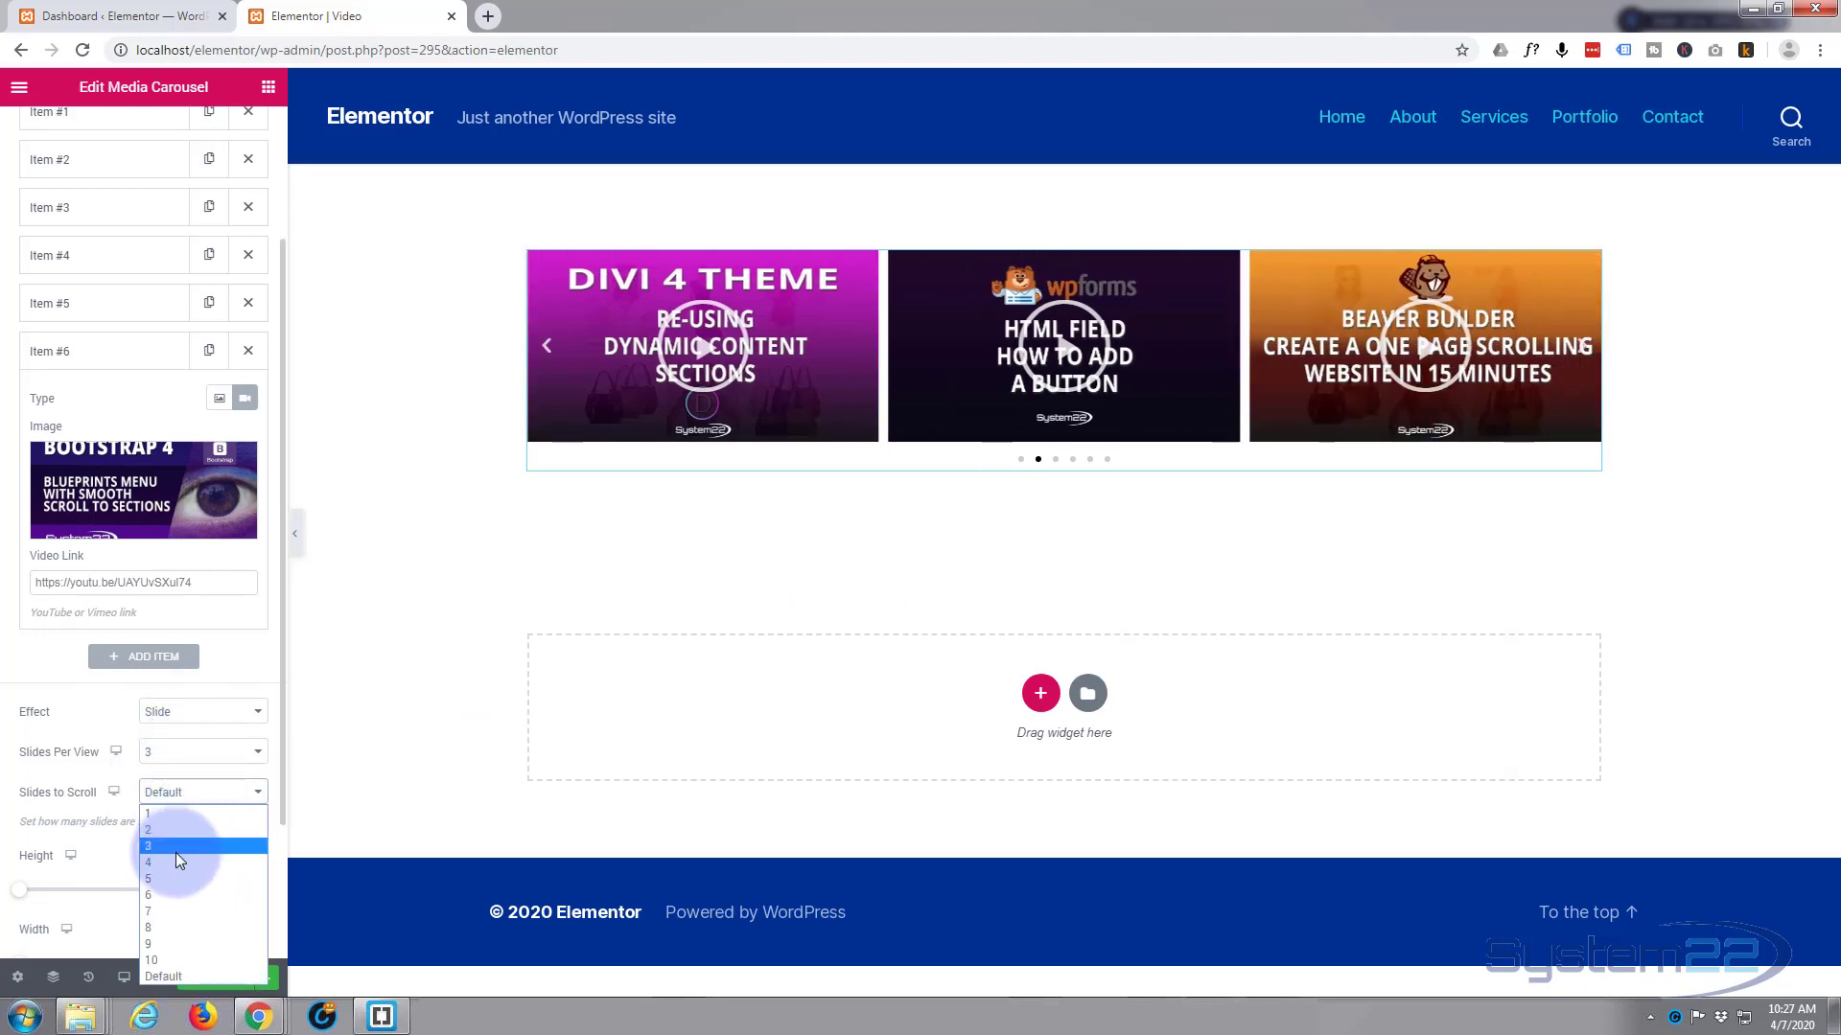
pyautogui.click(176, 853)
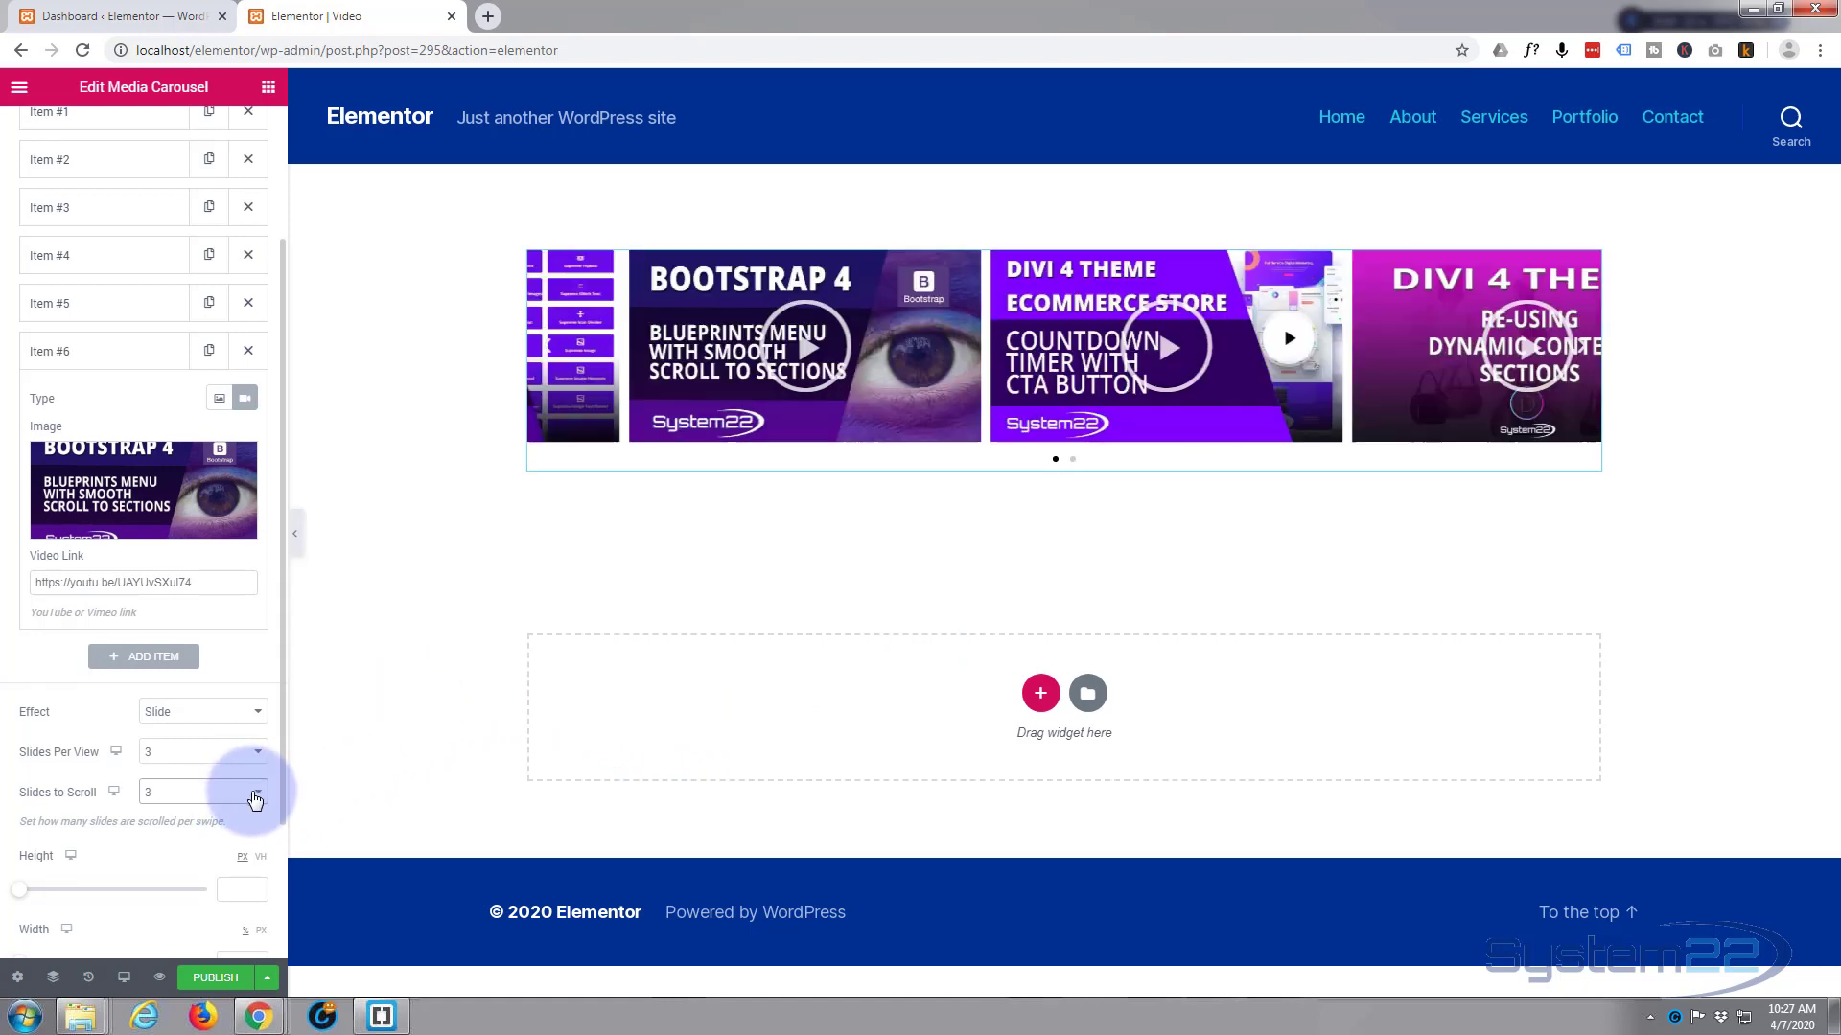
pyautogui.click(255, 794)
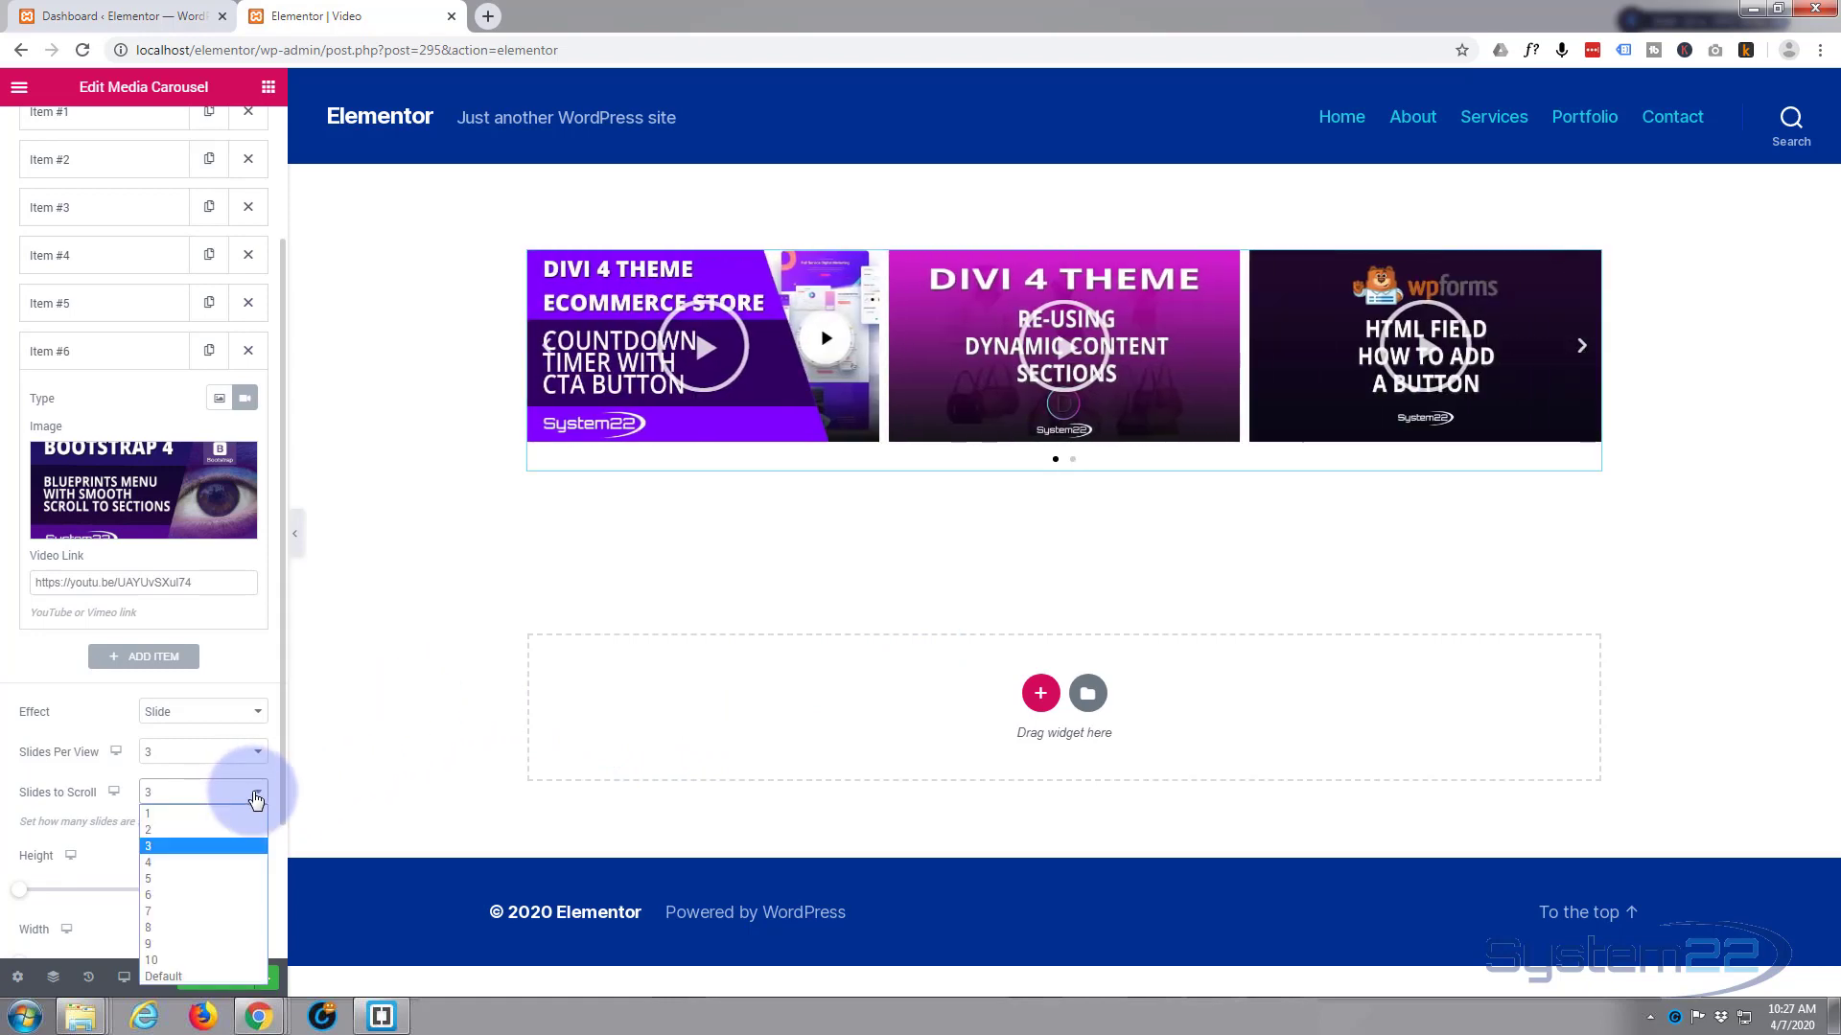
pyautogui.click(174, 975)
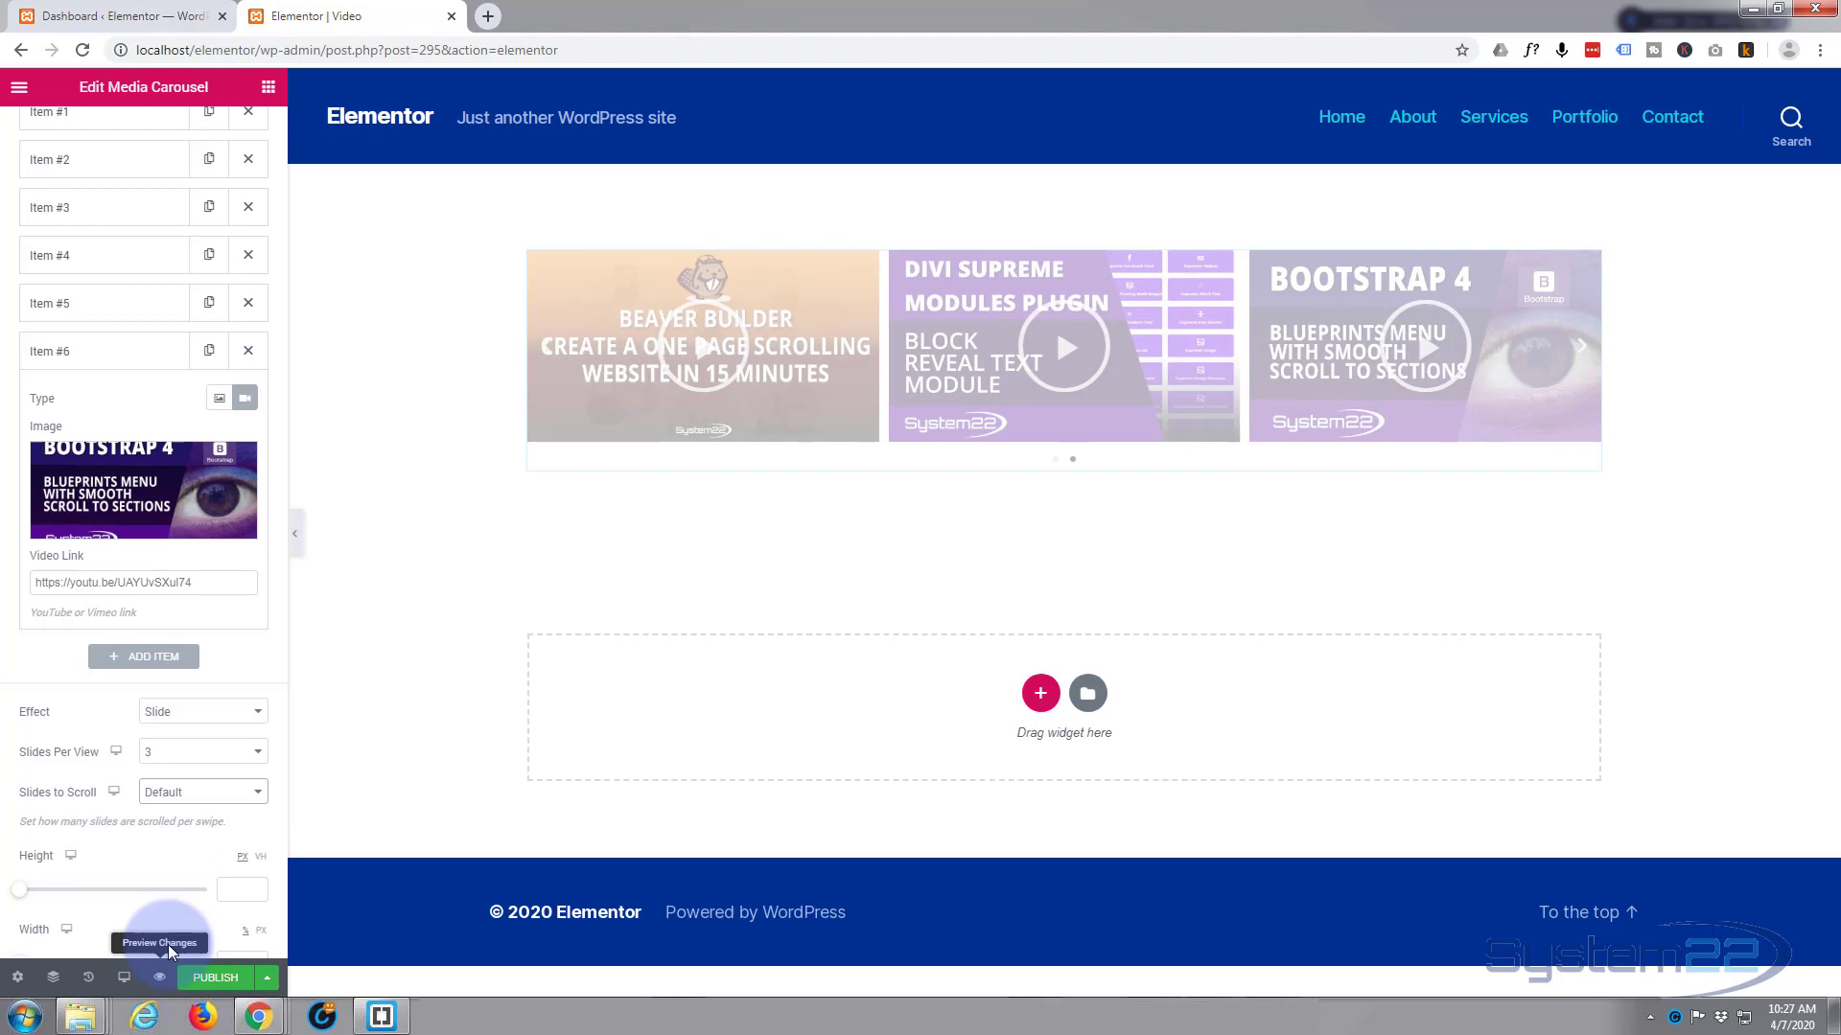
pyautogui.scroll(-1, 128, 838)
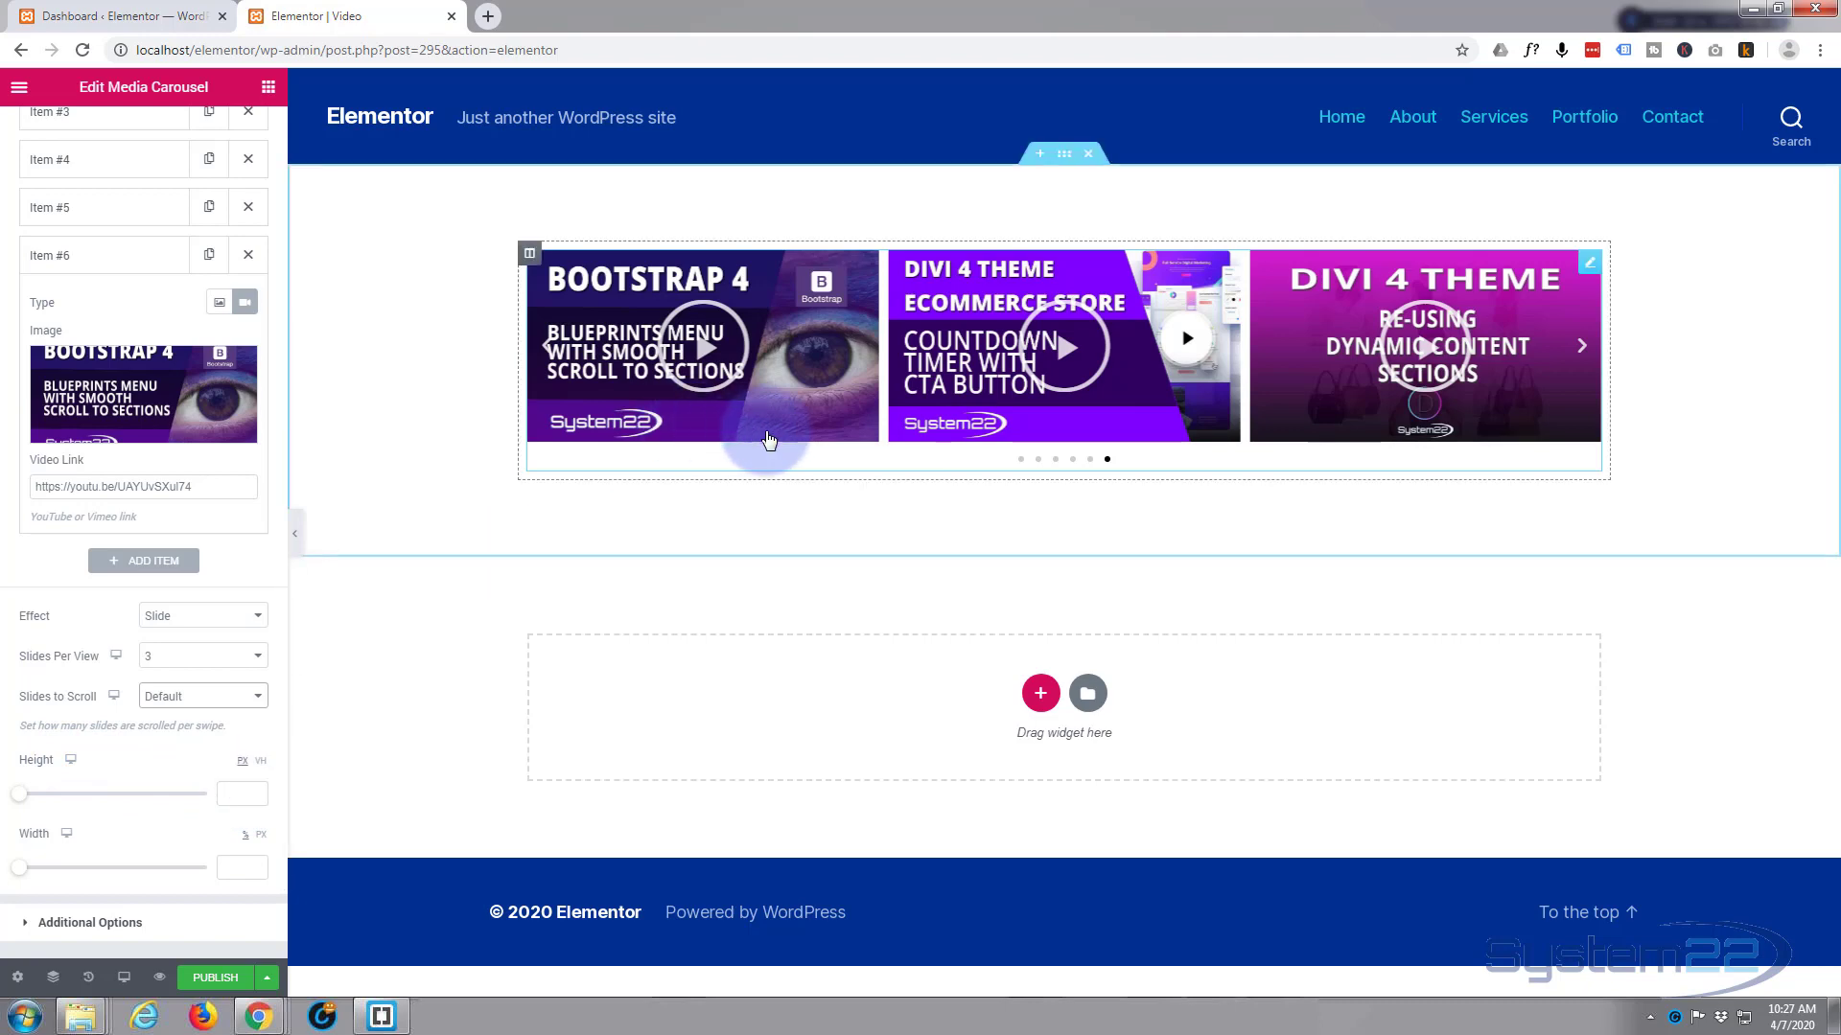
pyautogui.scroll(-1, 131, 779)
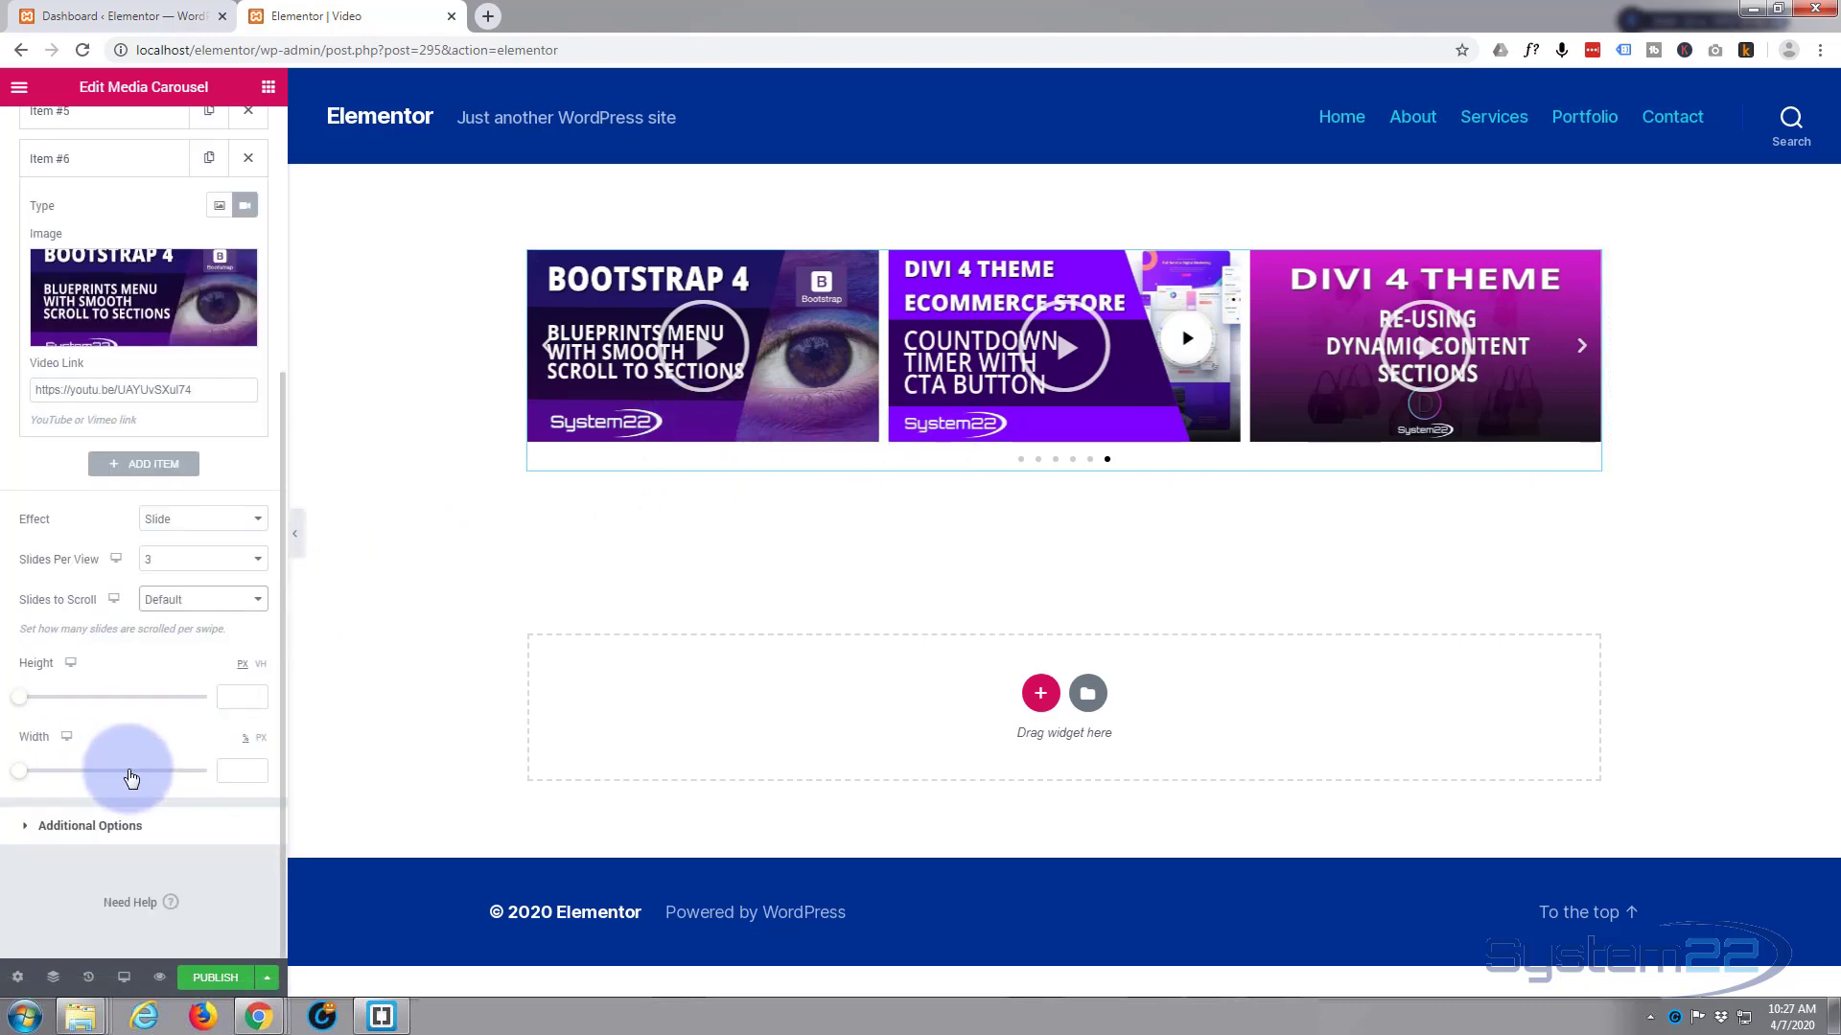
pyautogui.click(23, 828)
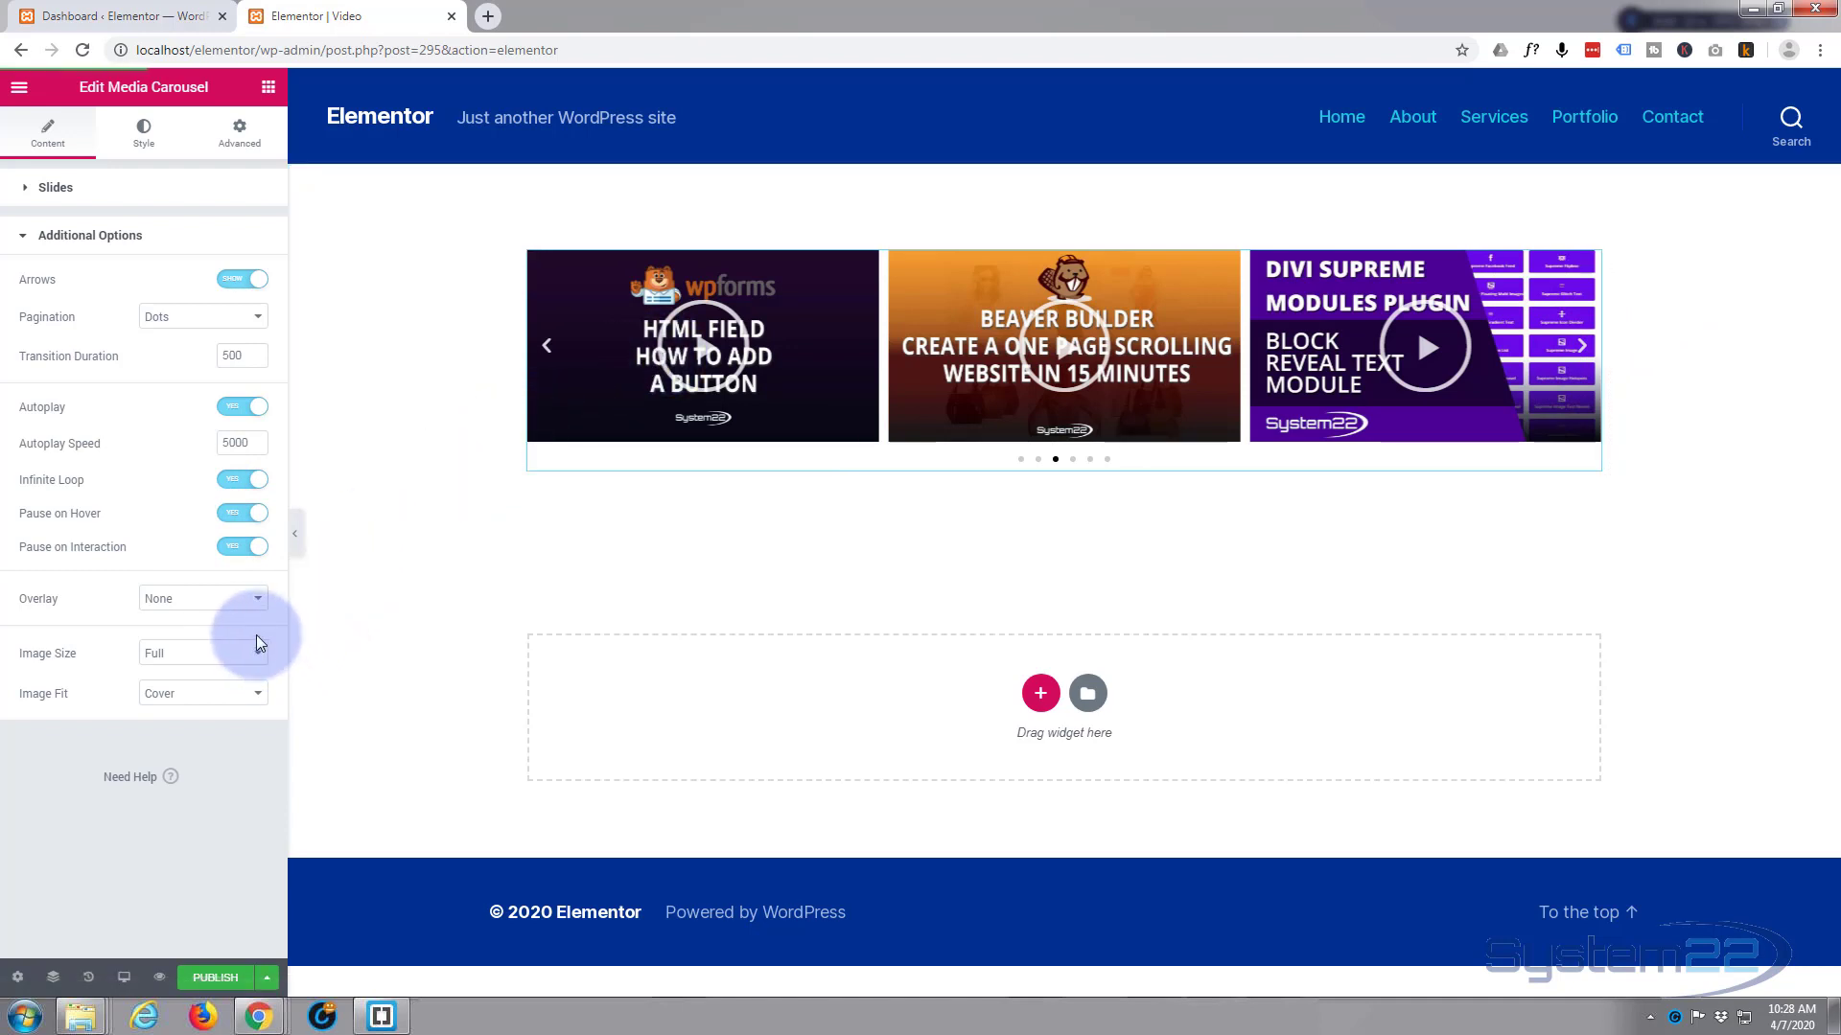
# - Try text and icon overlays on the carousel slides, ending back on text
pyautogui.click(257, 601)
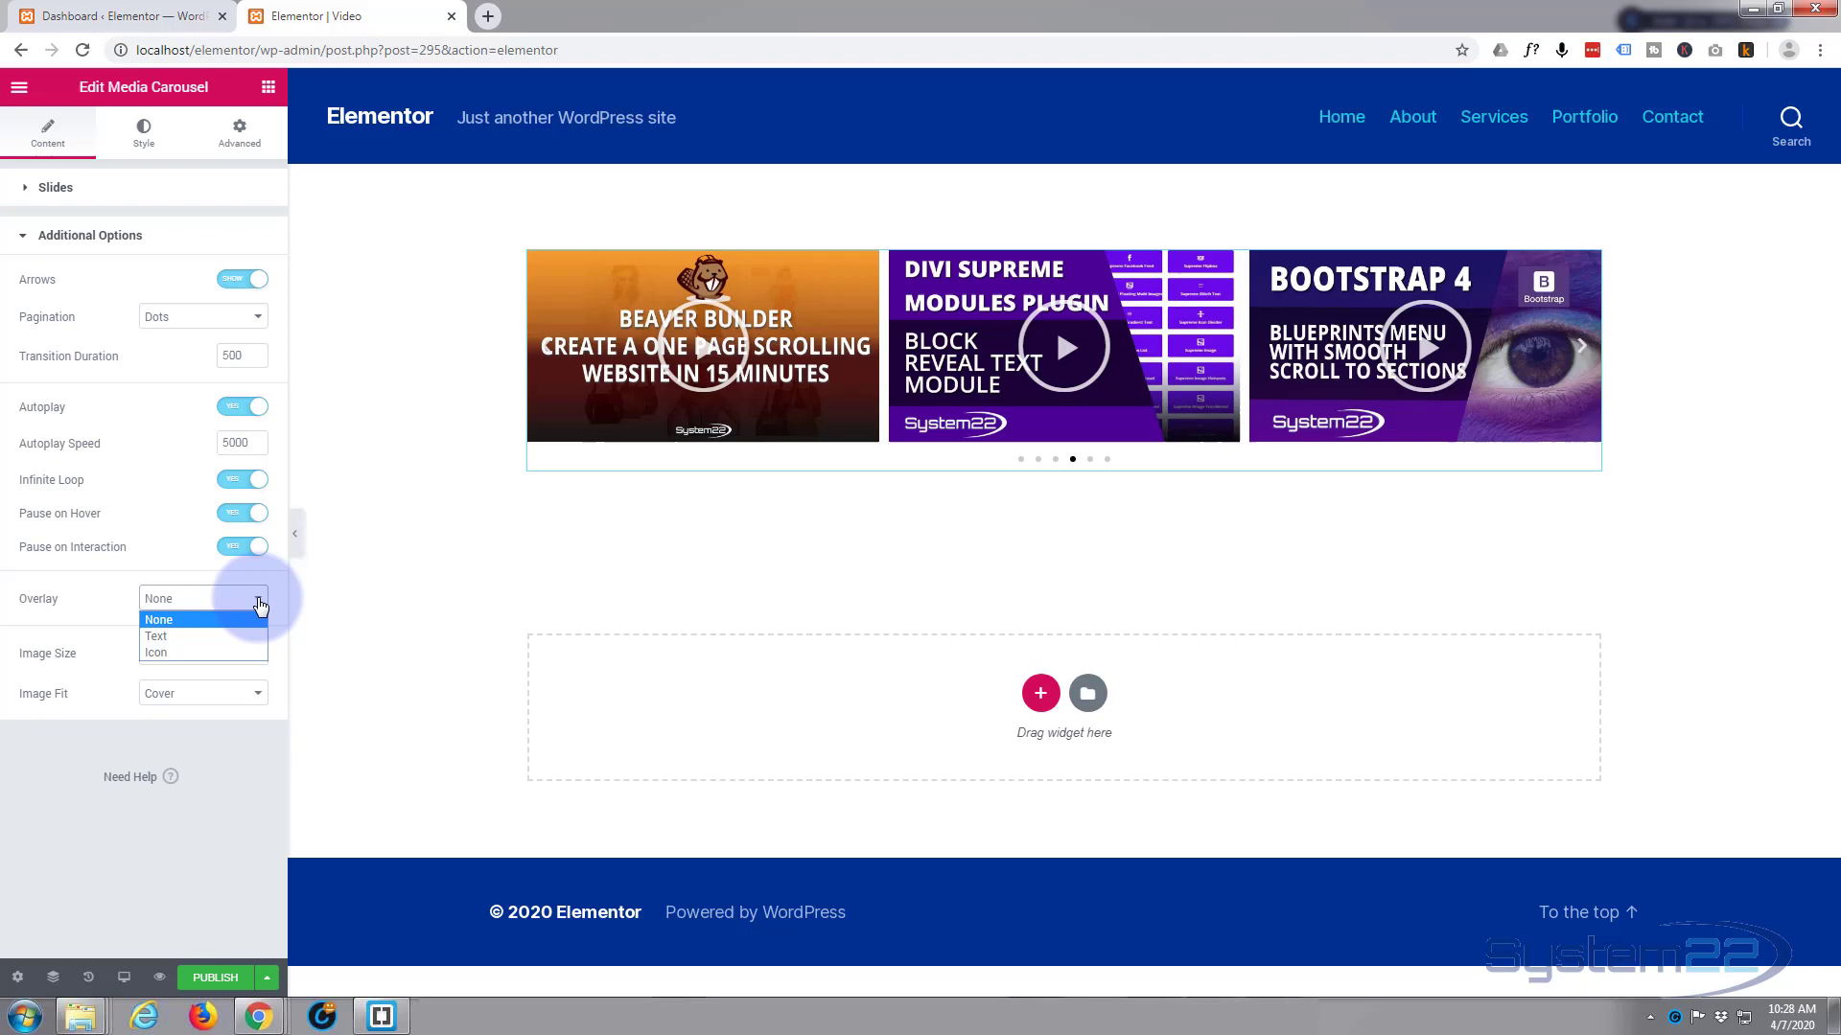
pyautogui.click(187, 636)
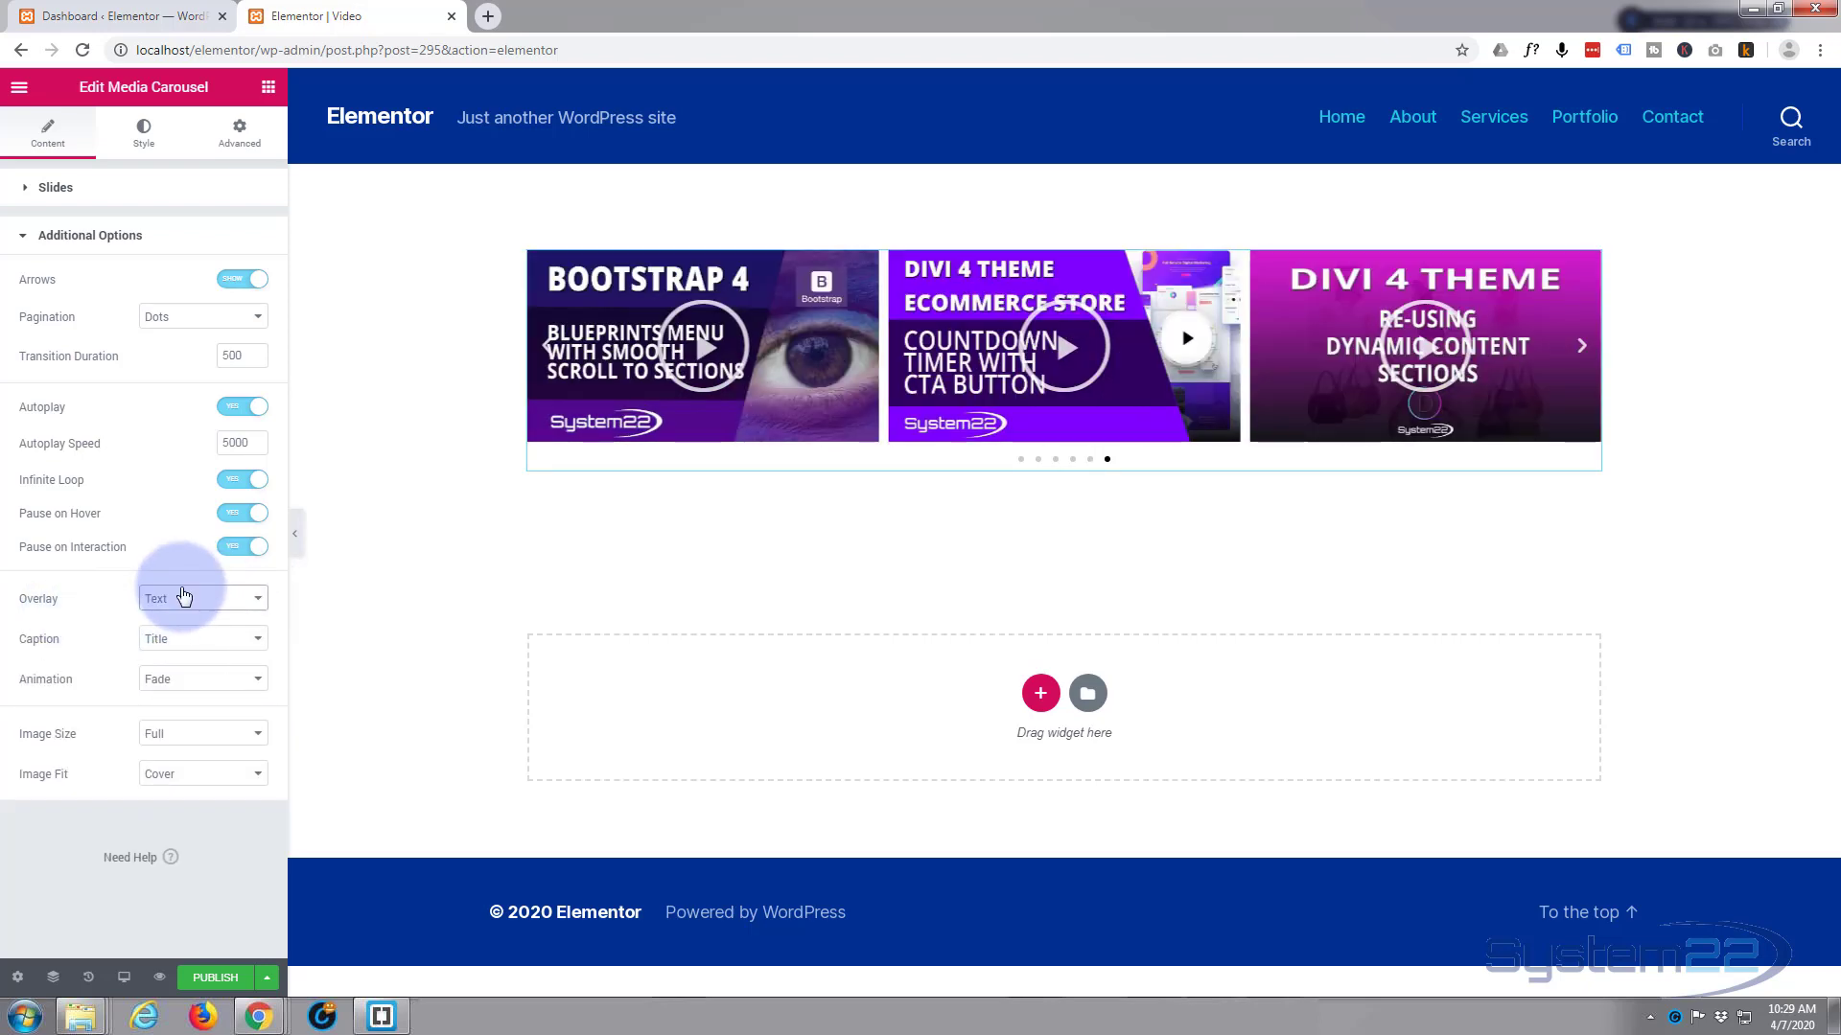
pyautogui.click(200, 600)
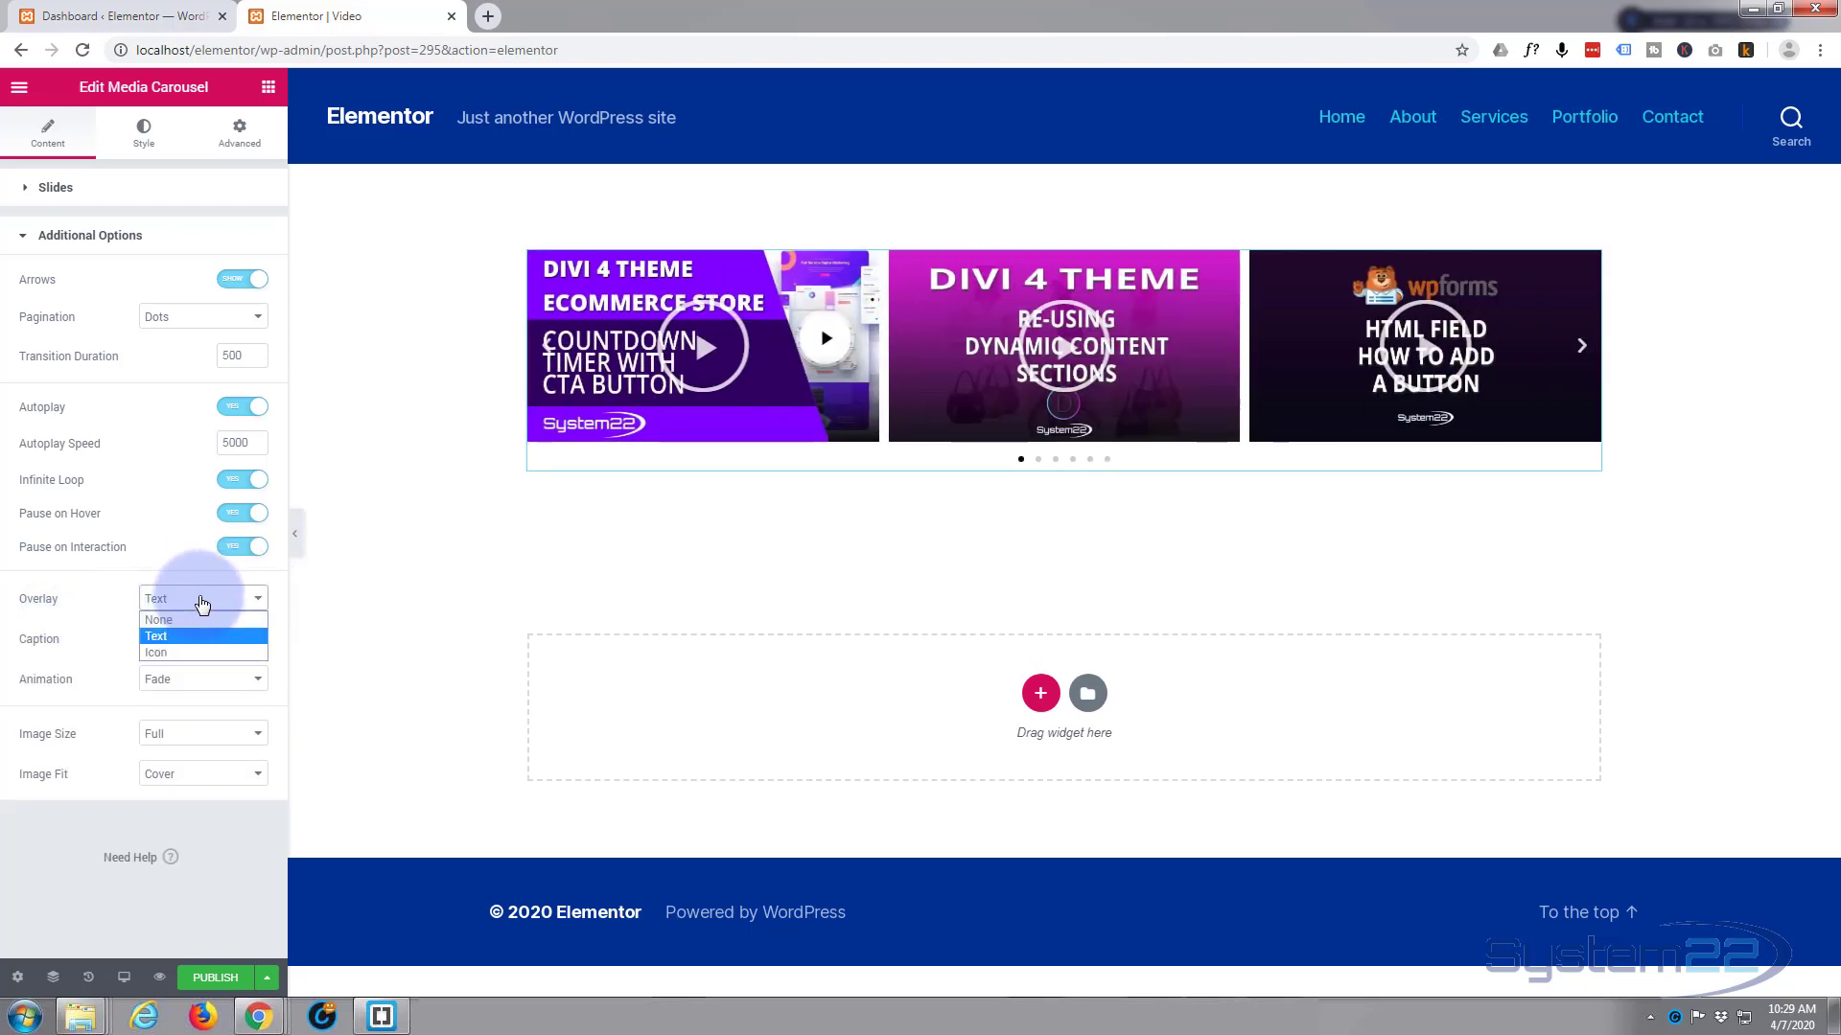
pyautogui.click(180, 650)
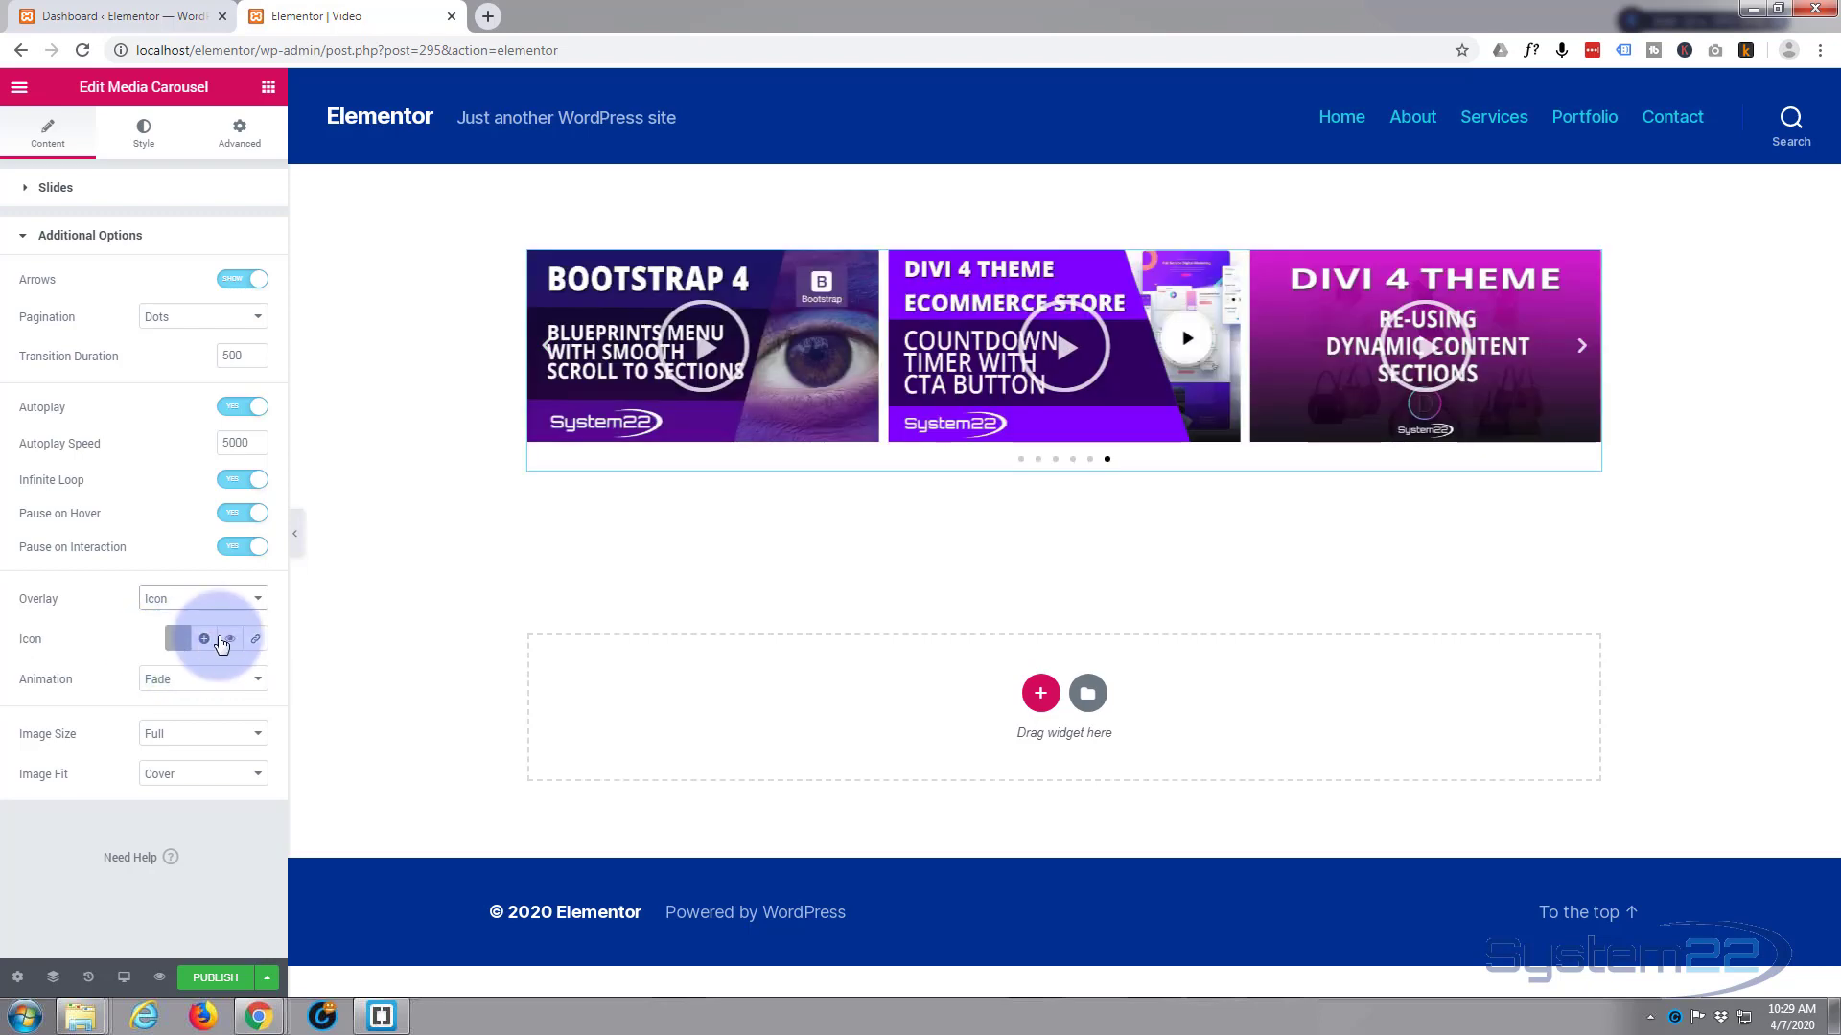
pyautogui.click(203, 639)
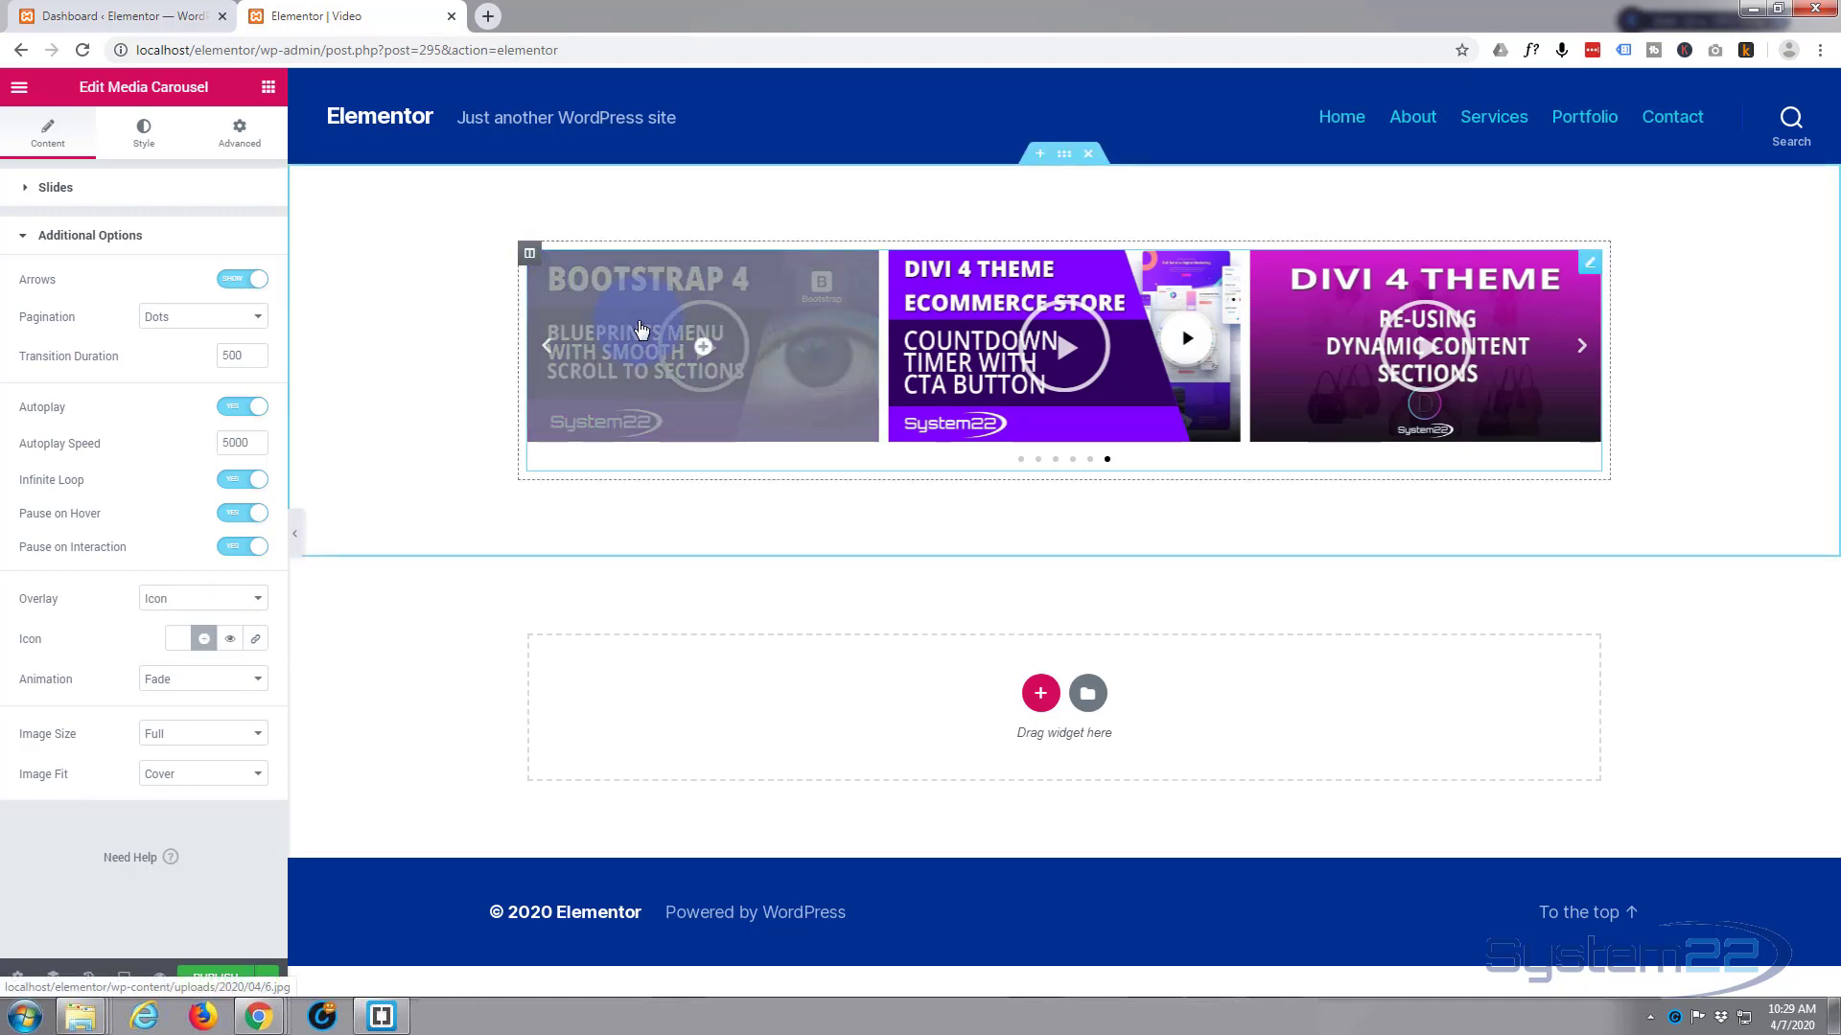
pyautogui.click(204, 640)
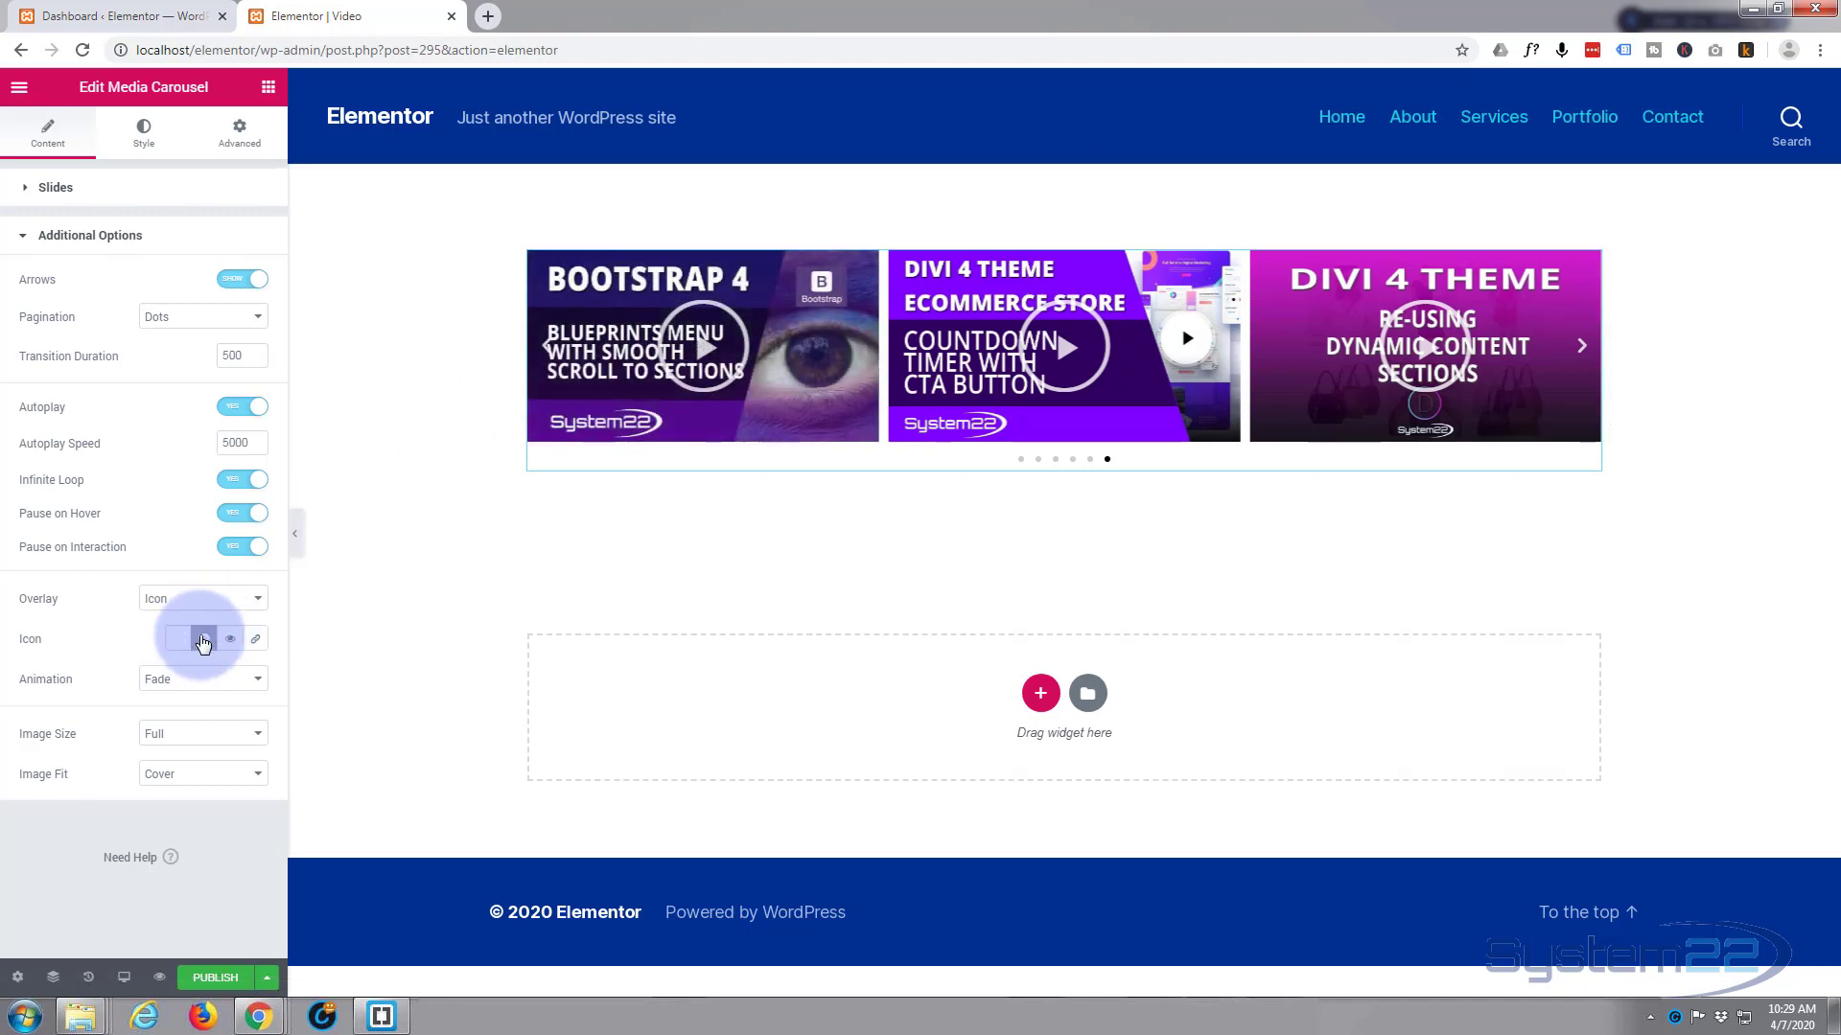
pyautogui.click(203, 598)
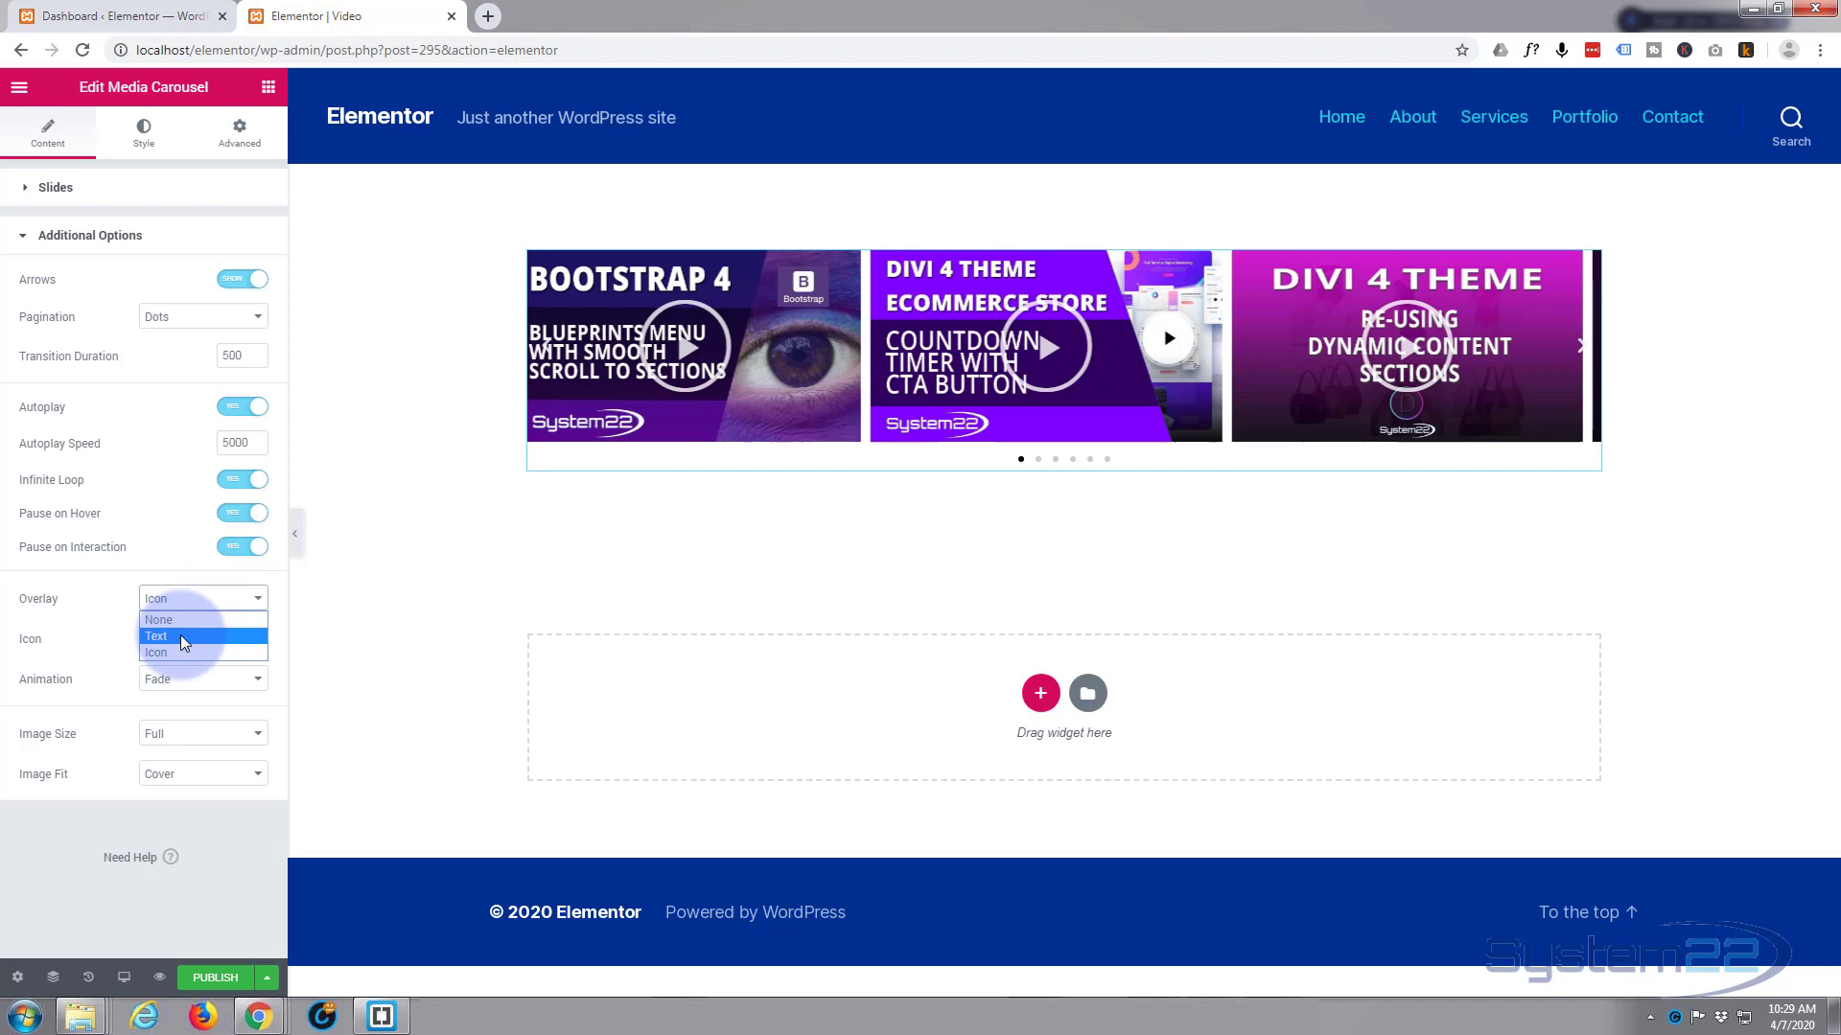
pyautogui.click(183, 636)
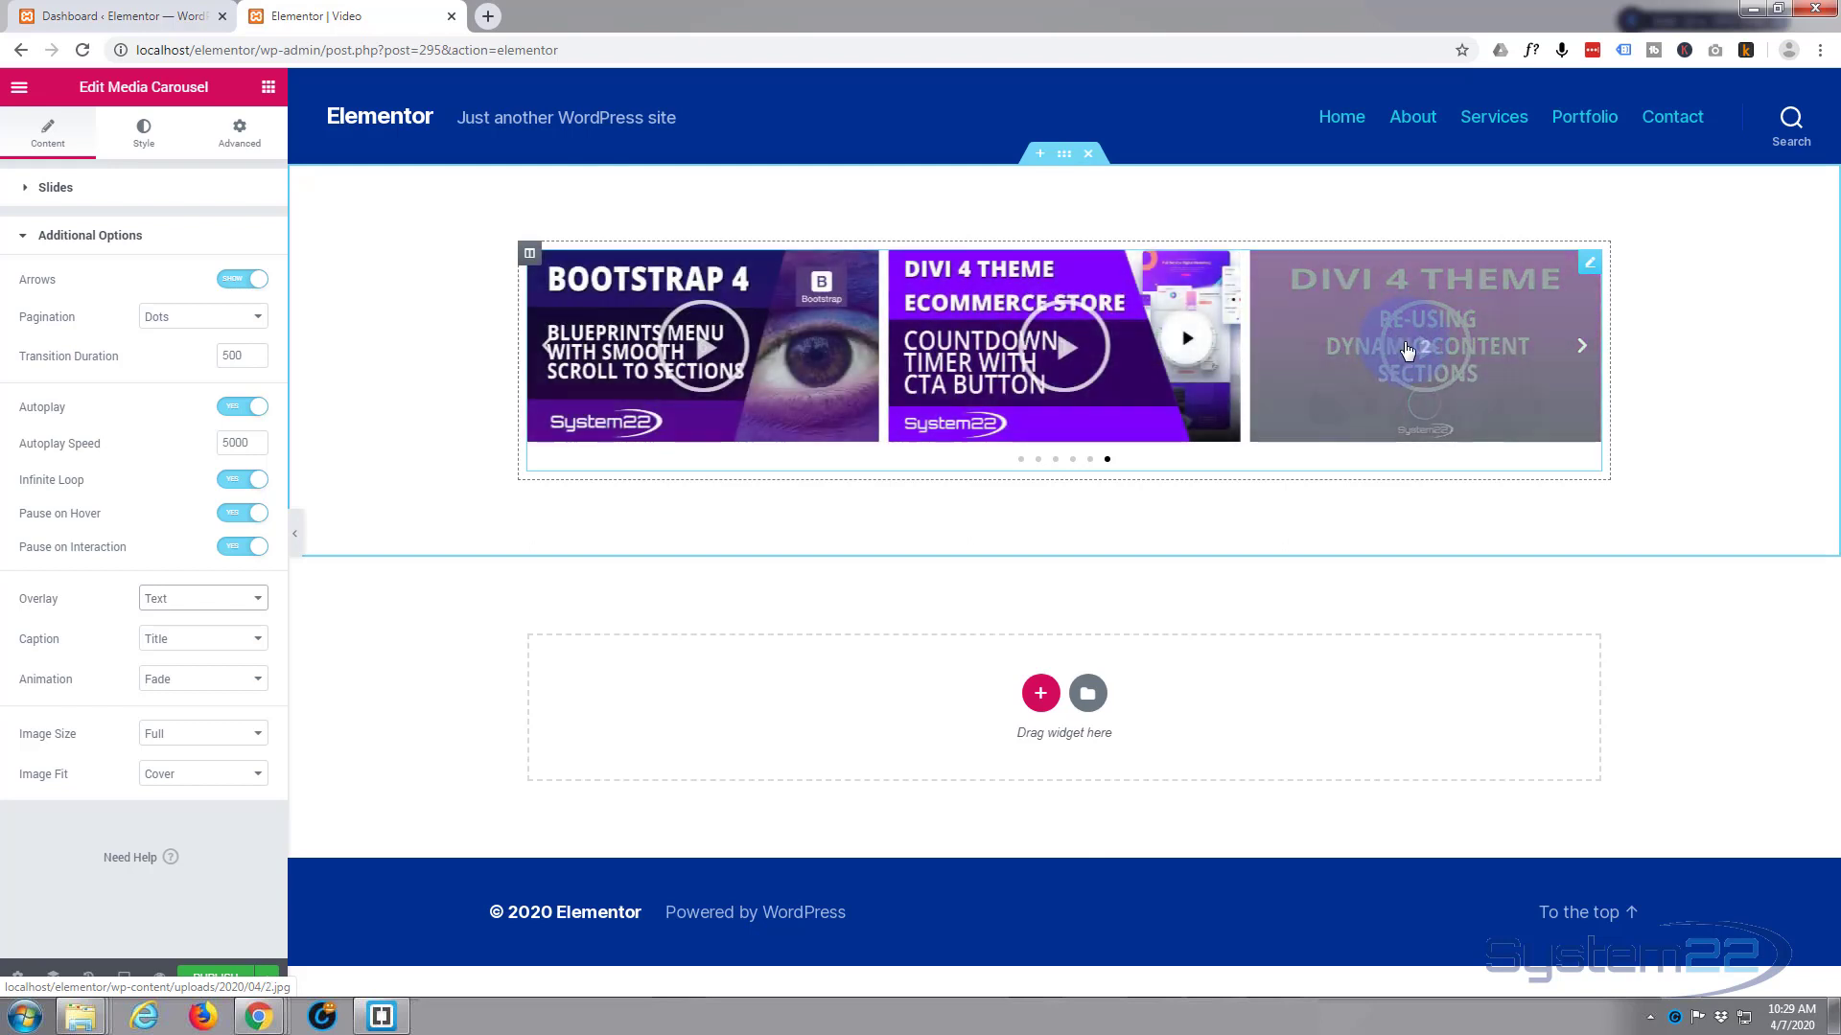
# - Remove the slide overlay and keep the image fit on Cover
pyautogui.click(114, 580)
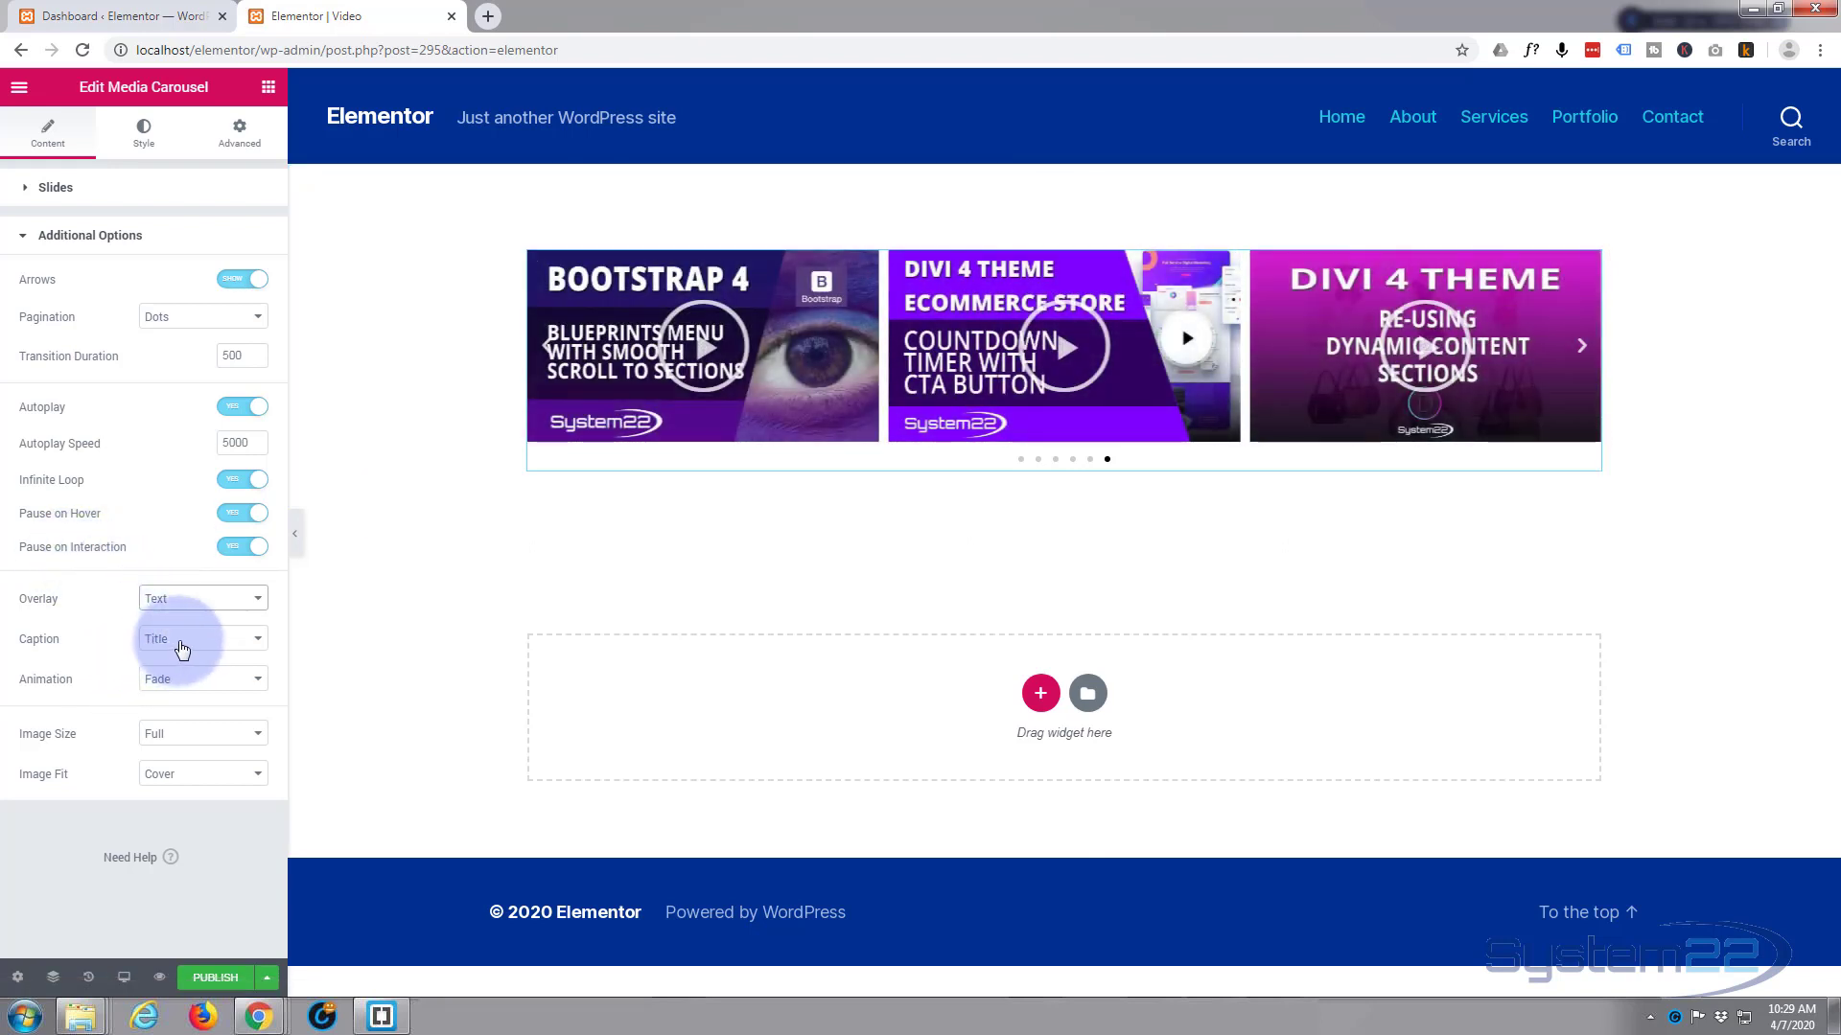
pyautogui.click(196, 639)
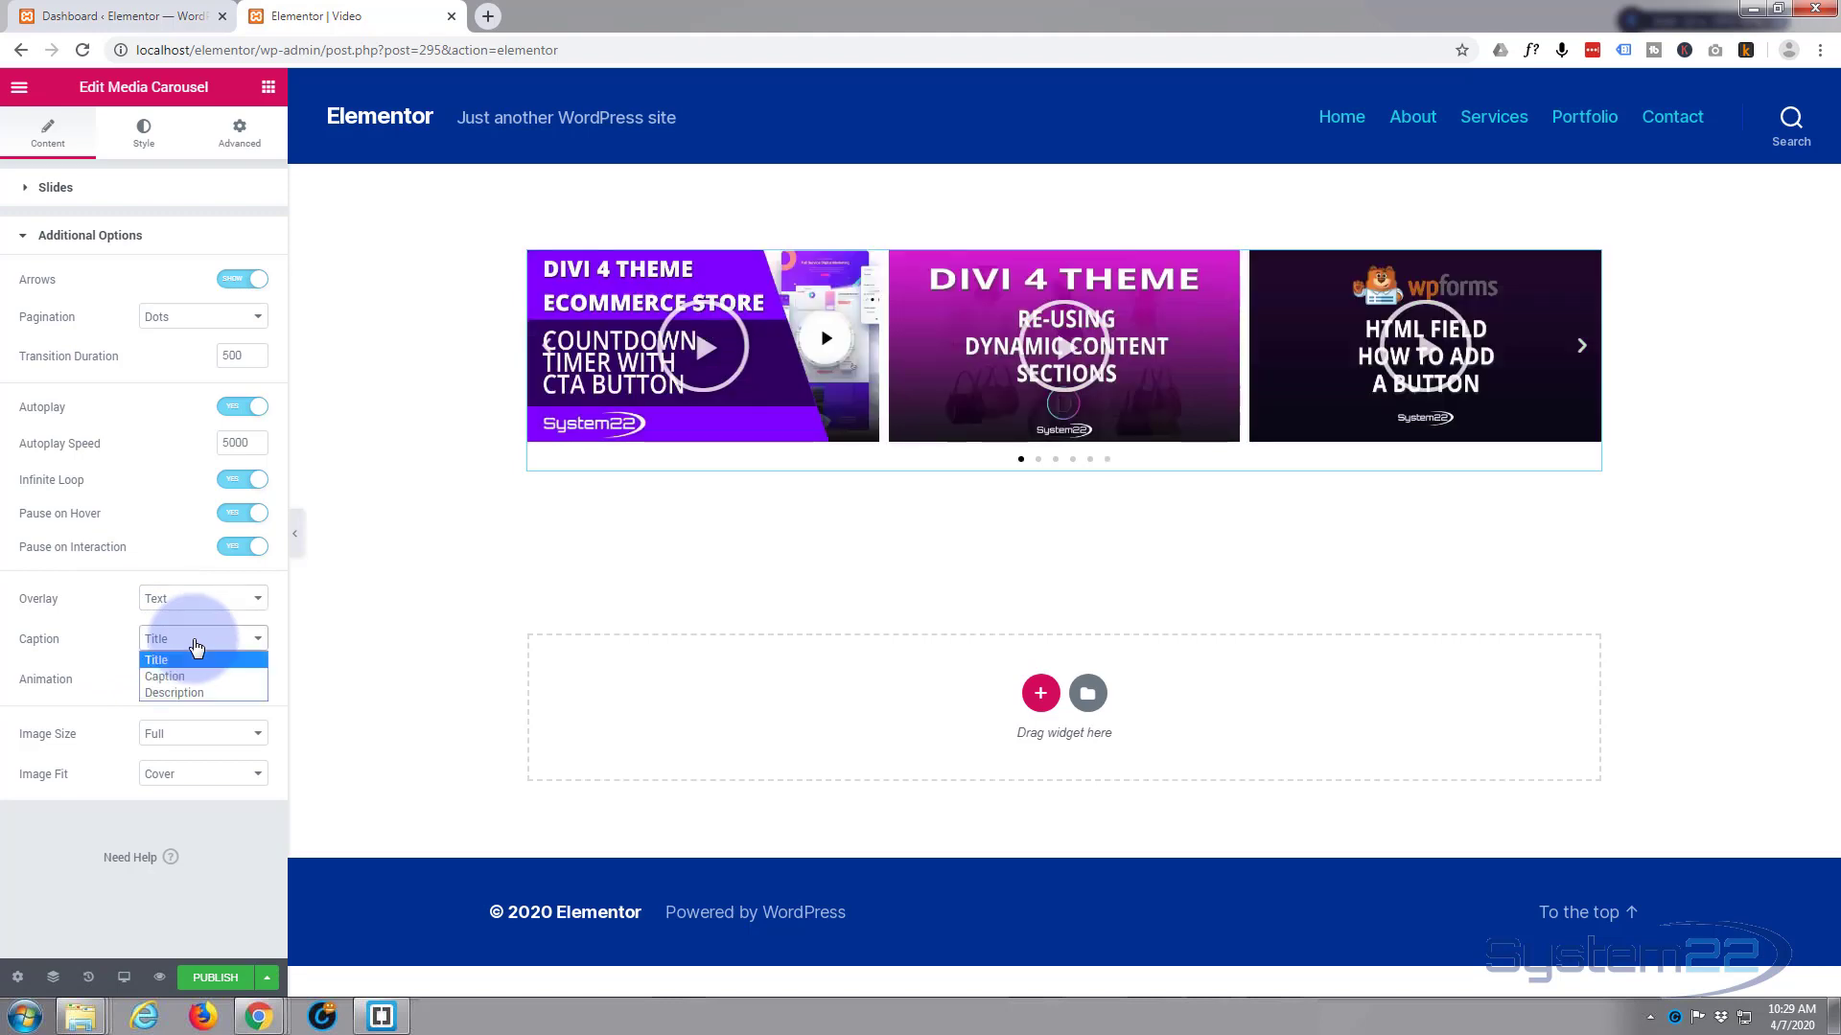
pyautogui.click(118, 636)
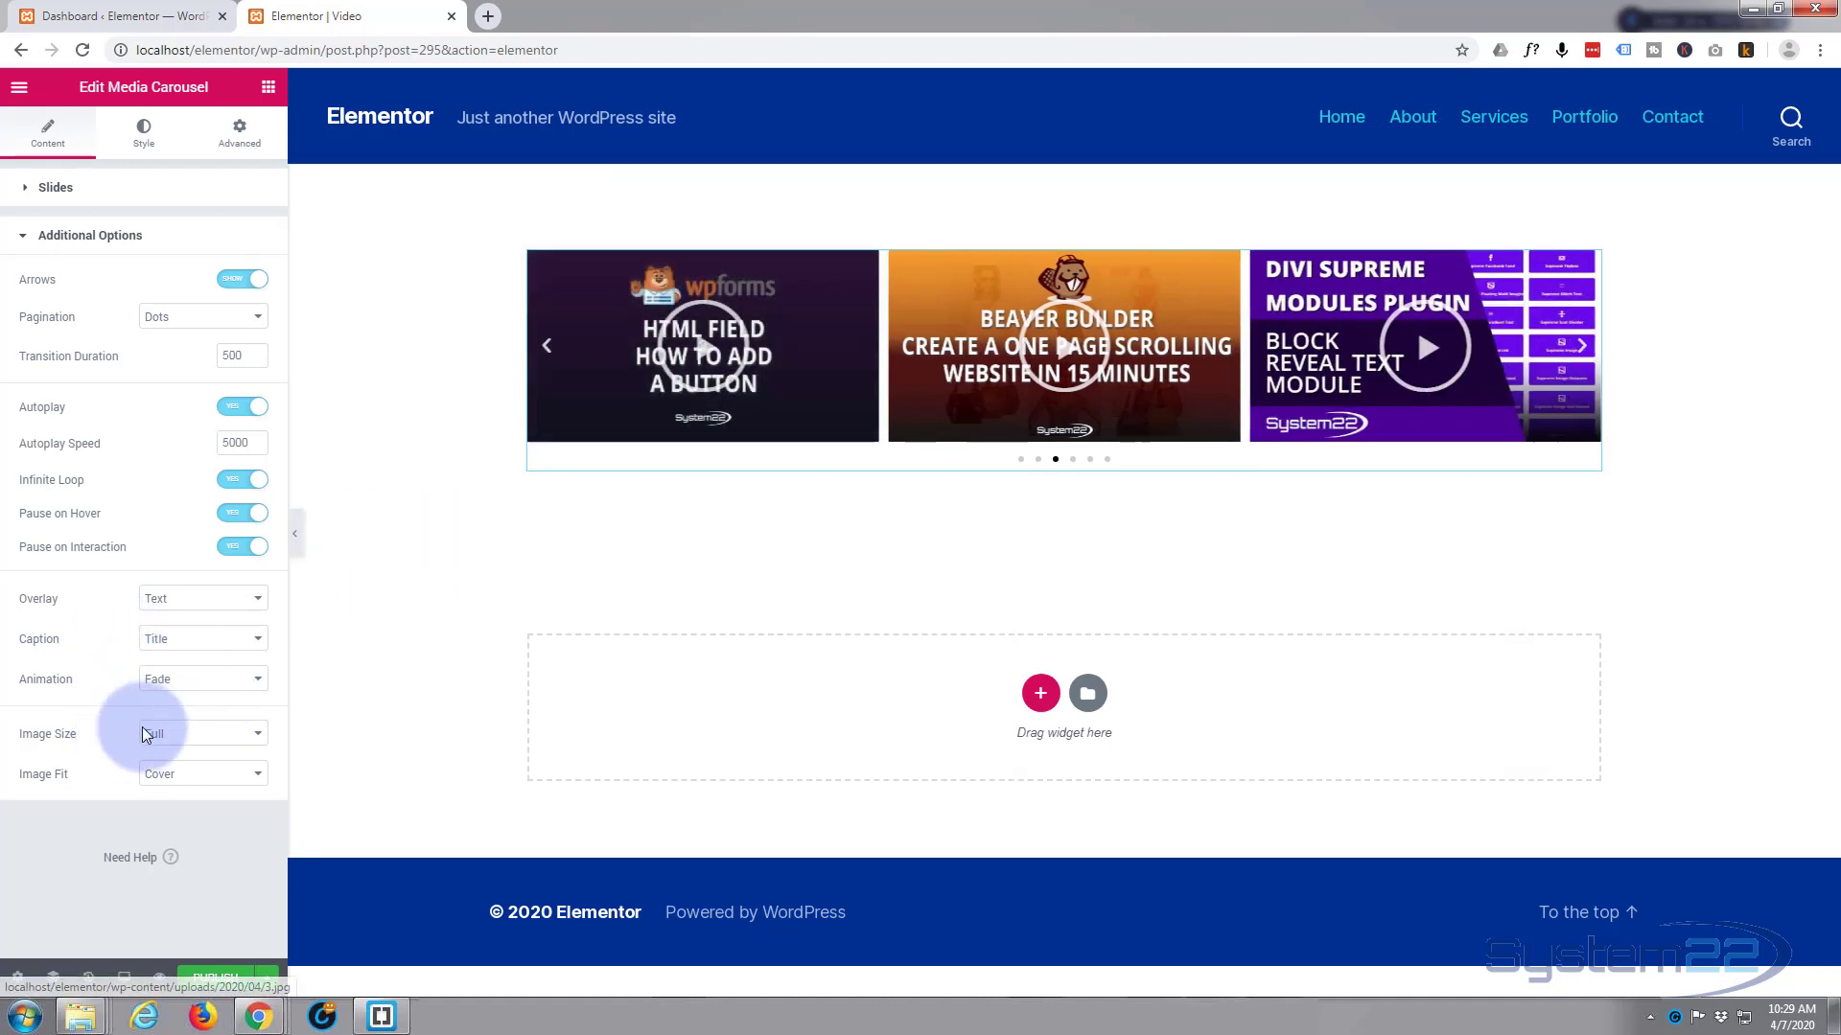
pyautogui.click(193, 599)
pyautogui.click(187, 619)
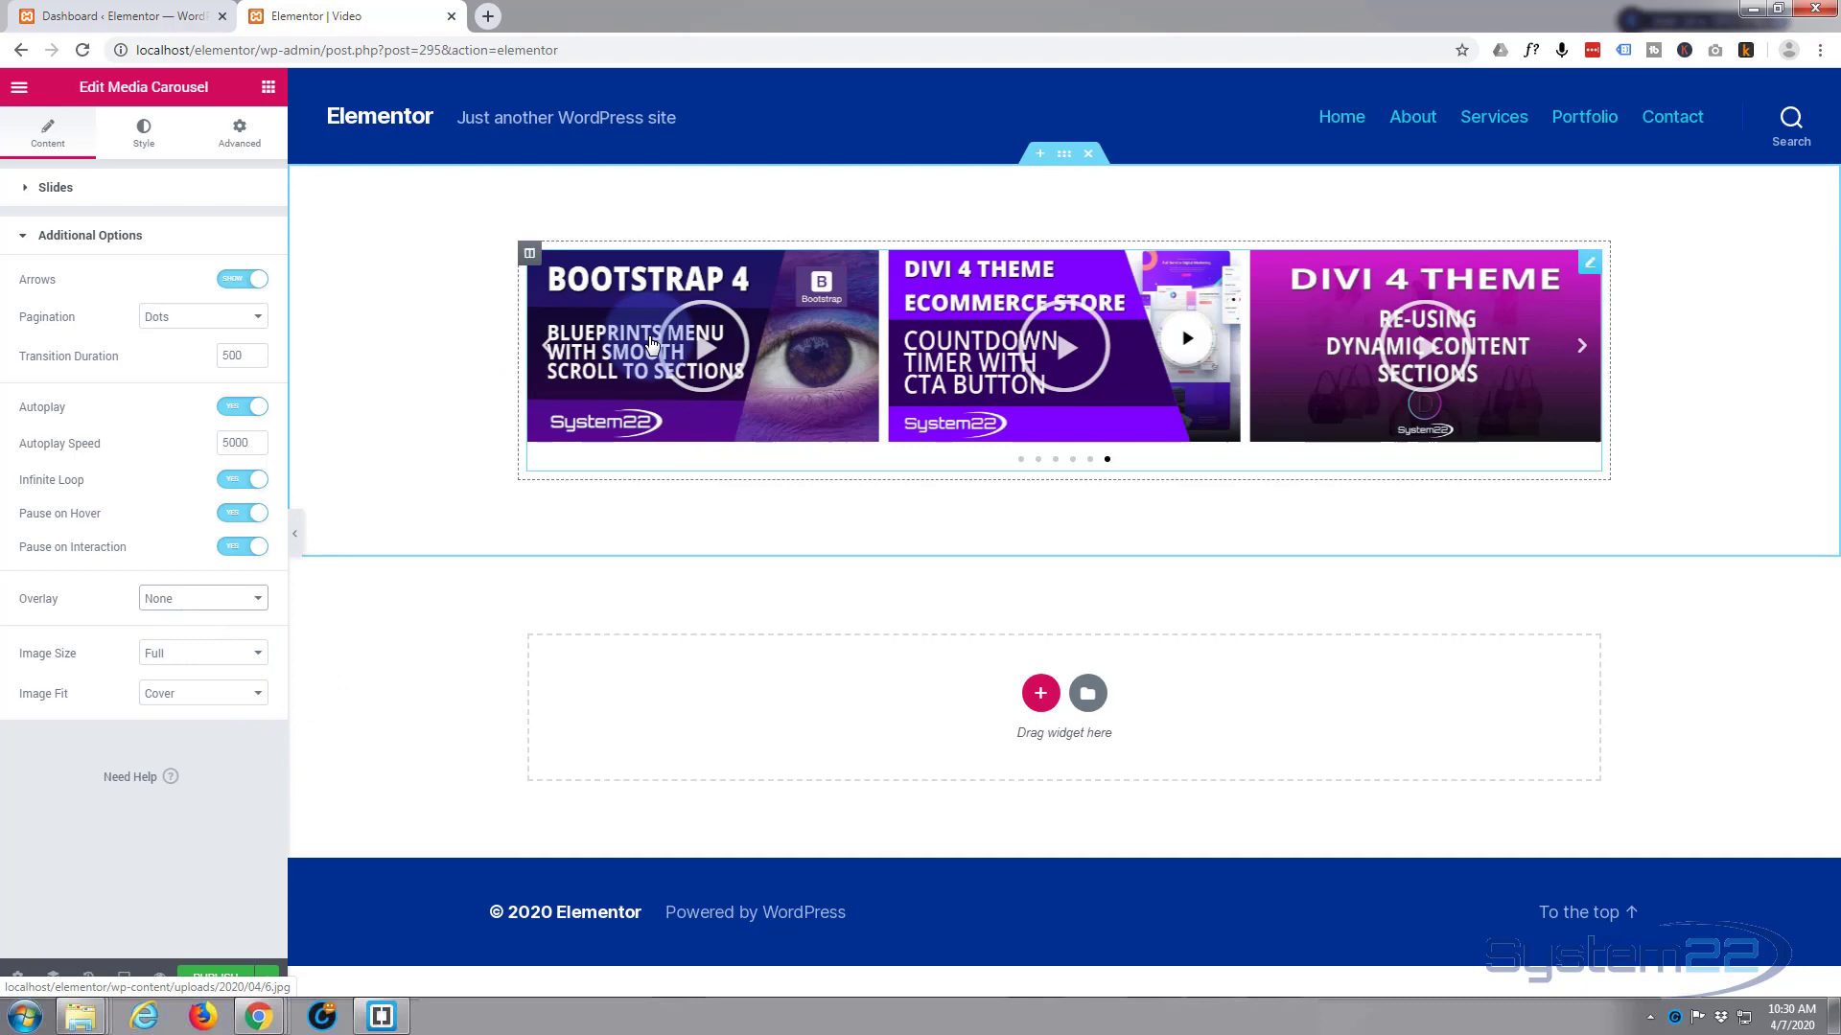
pyautogui.click(183, 697)
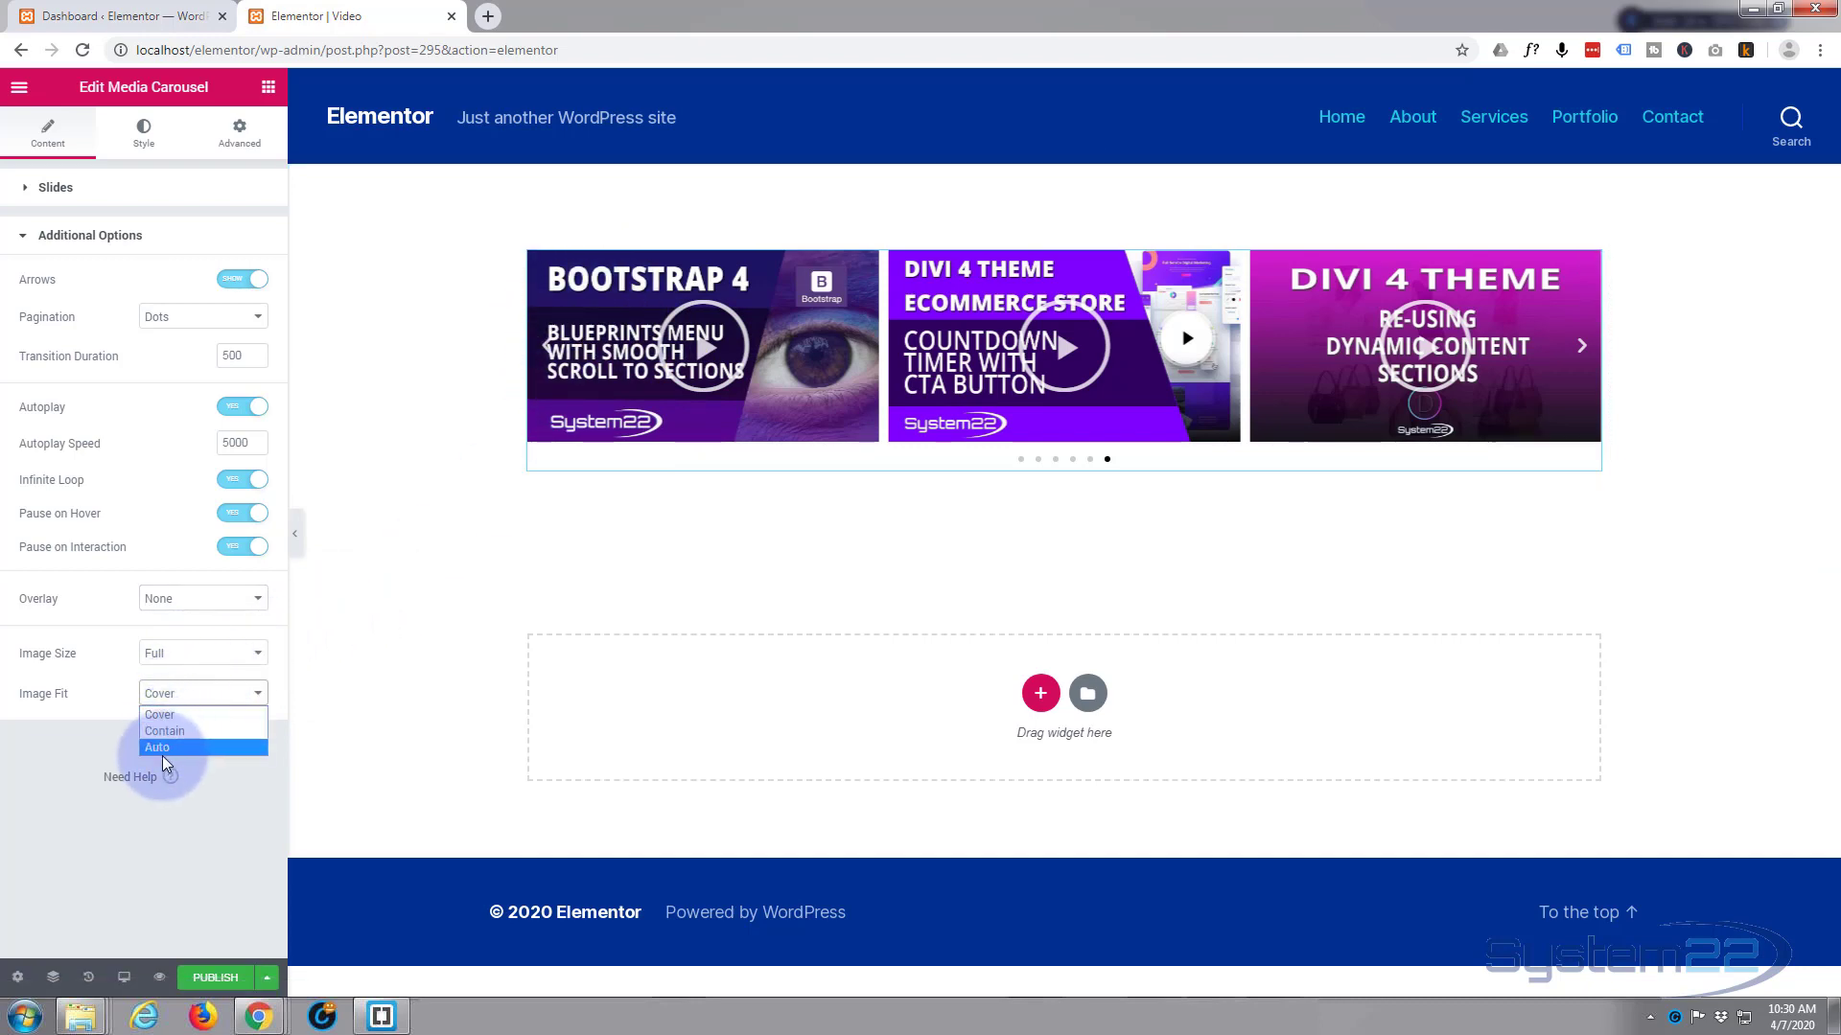
pyautogui.click(187, 715)
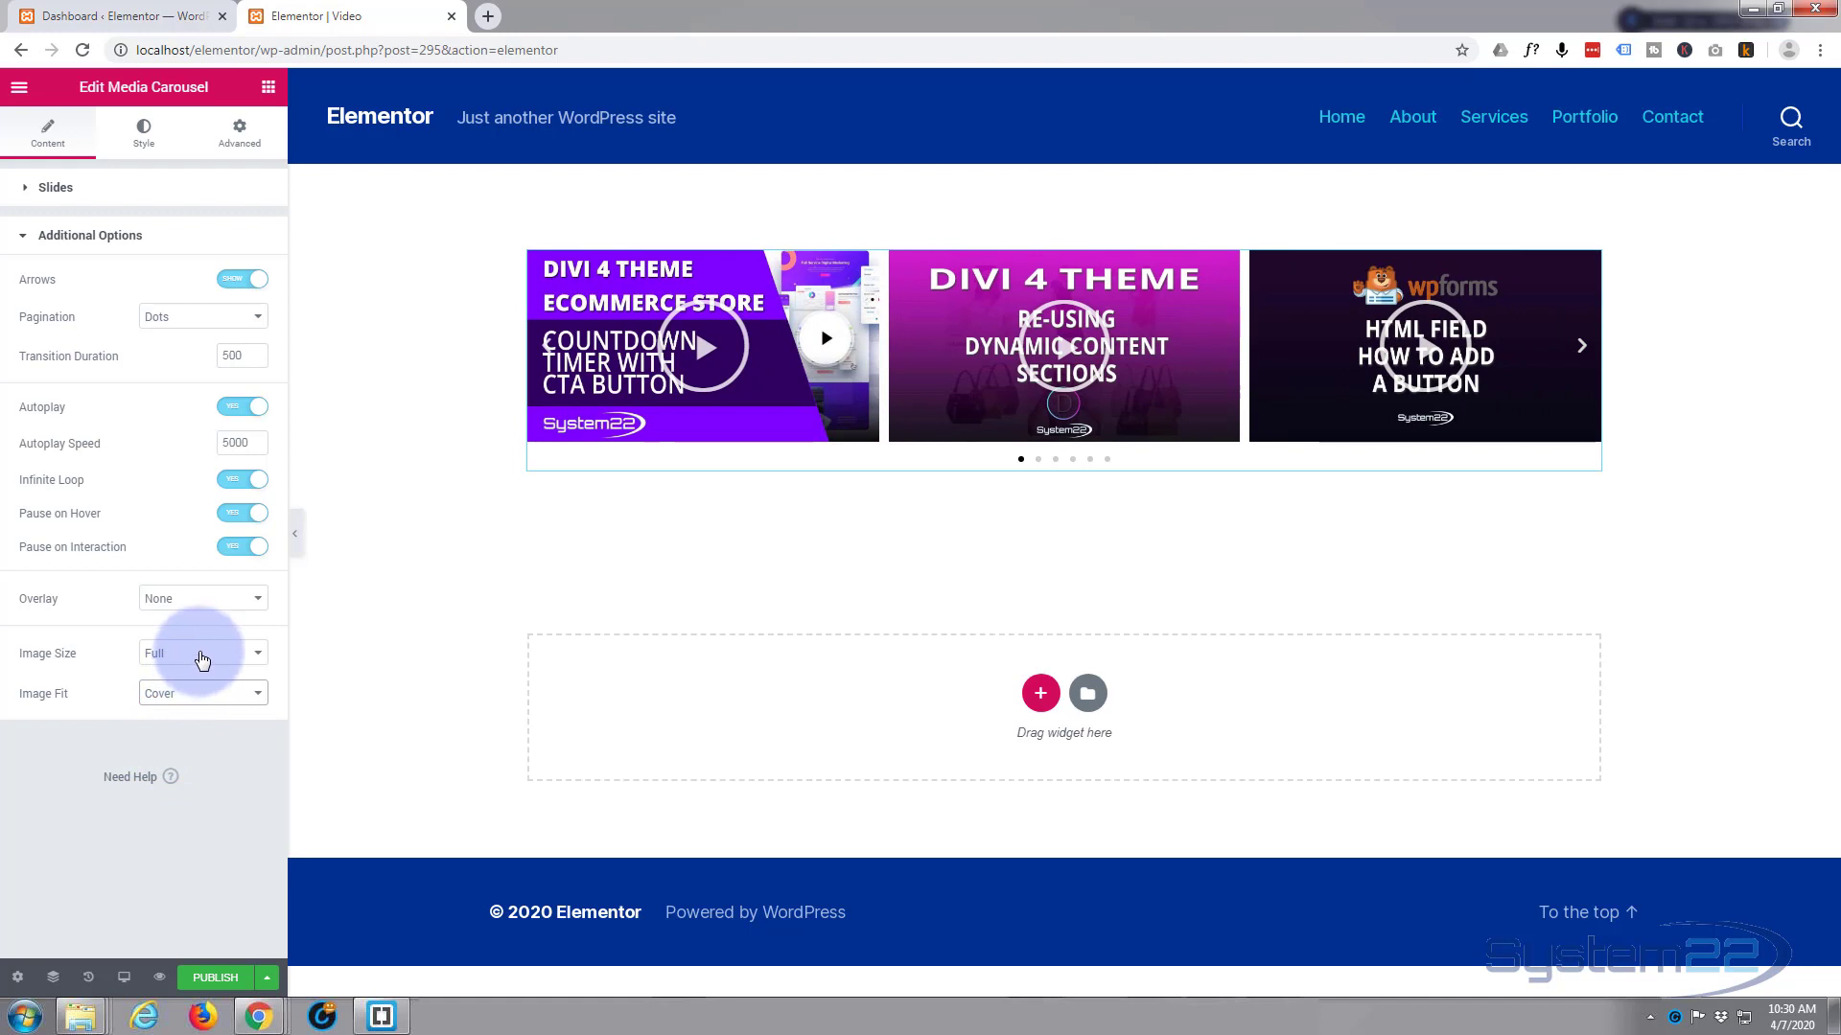
pyautogui.click(144, 133)
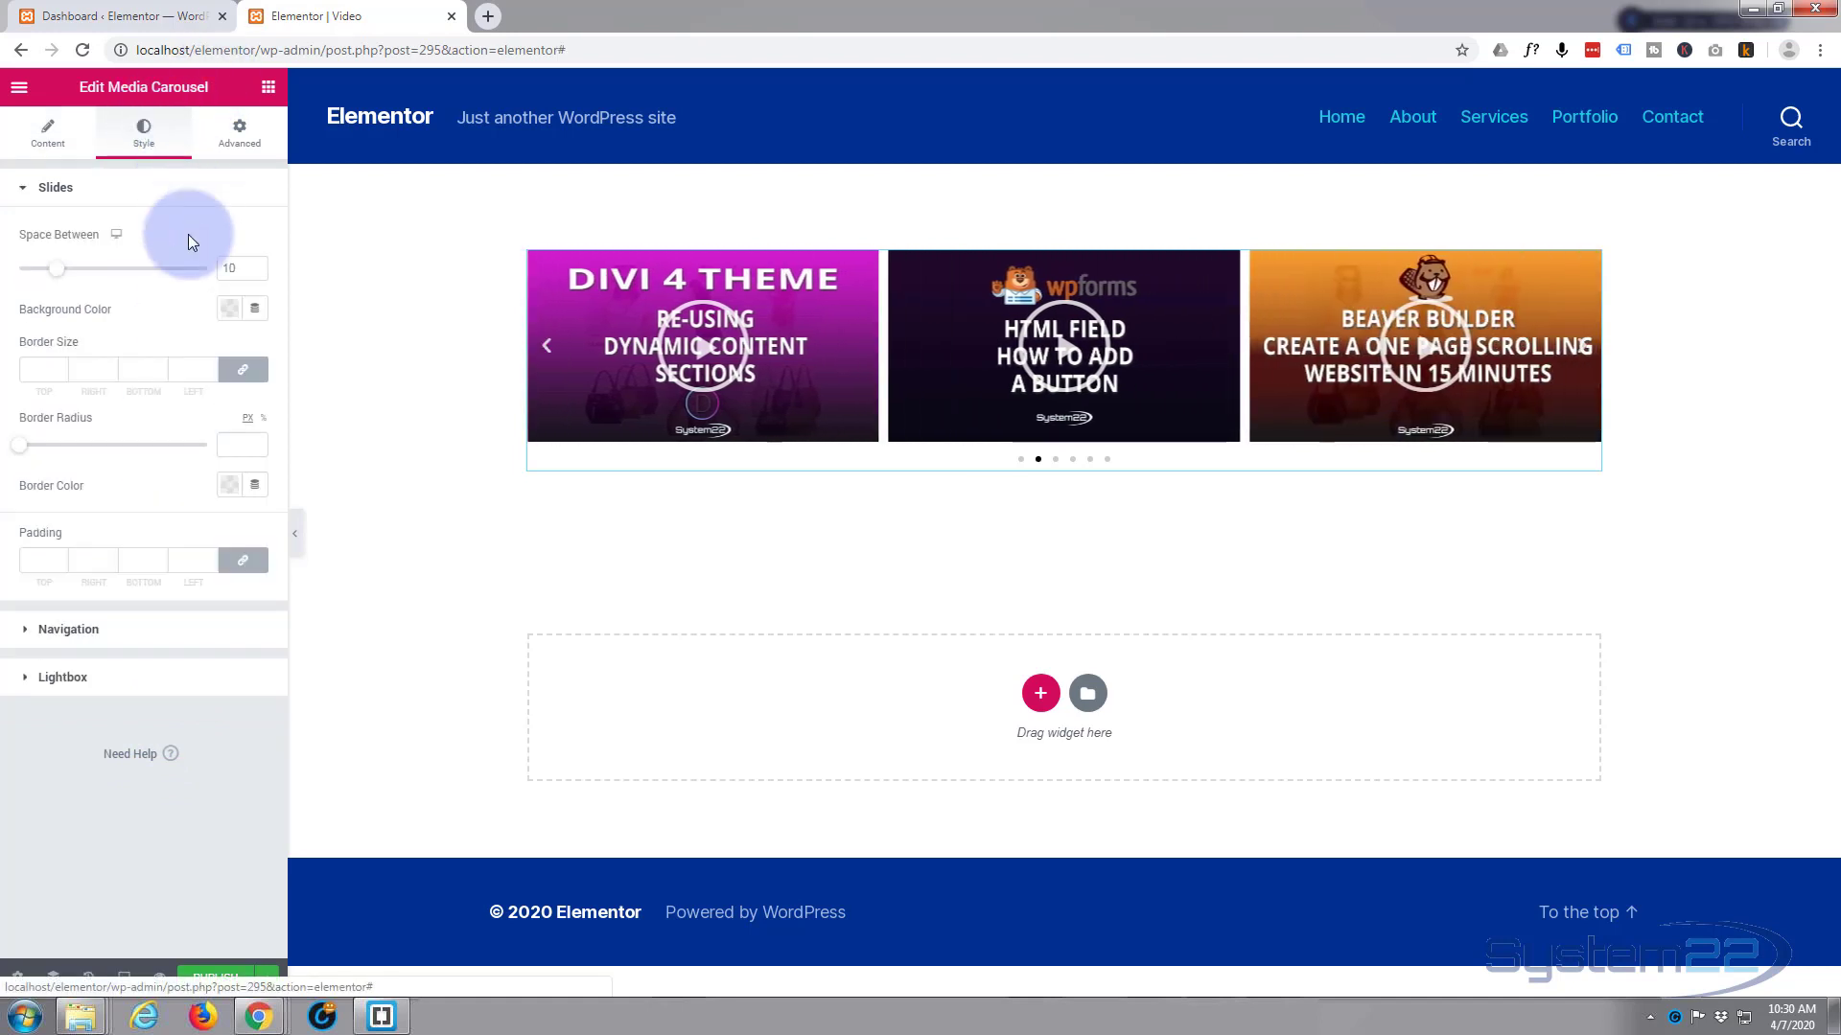
# - Try wider spacing between slides, then set the slide border size to 0
pyautogui.click(67, 272)
pyautogui.moveTo(69, 278)
pyautogui.mouseDown()
pyautogui.moveTo(124, 279)
pyautogui.moveTo(60, 281)
pyautogui.mouseUp()
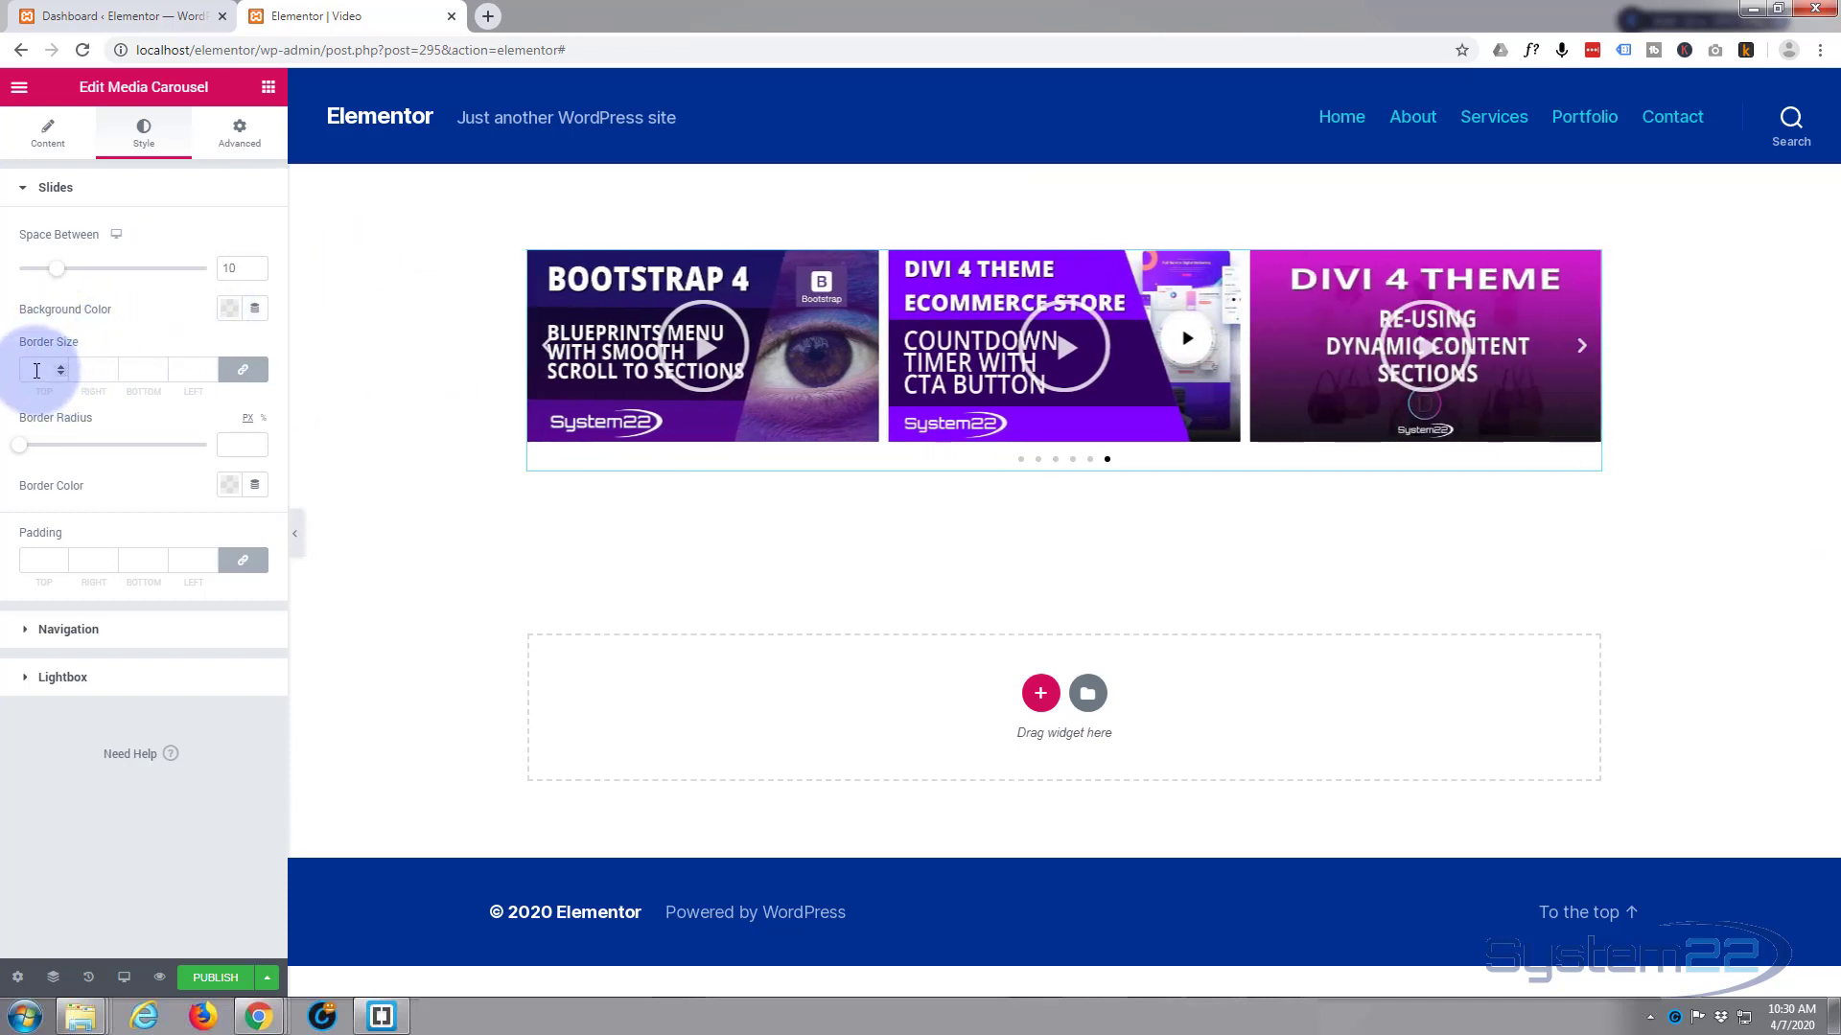
pyautogui.click(33, 371)
pyautogui.write('2')
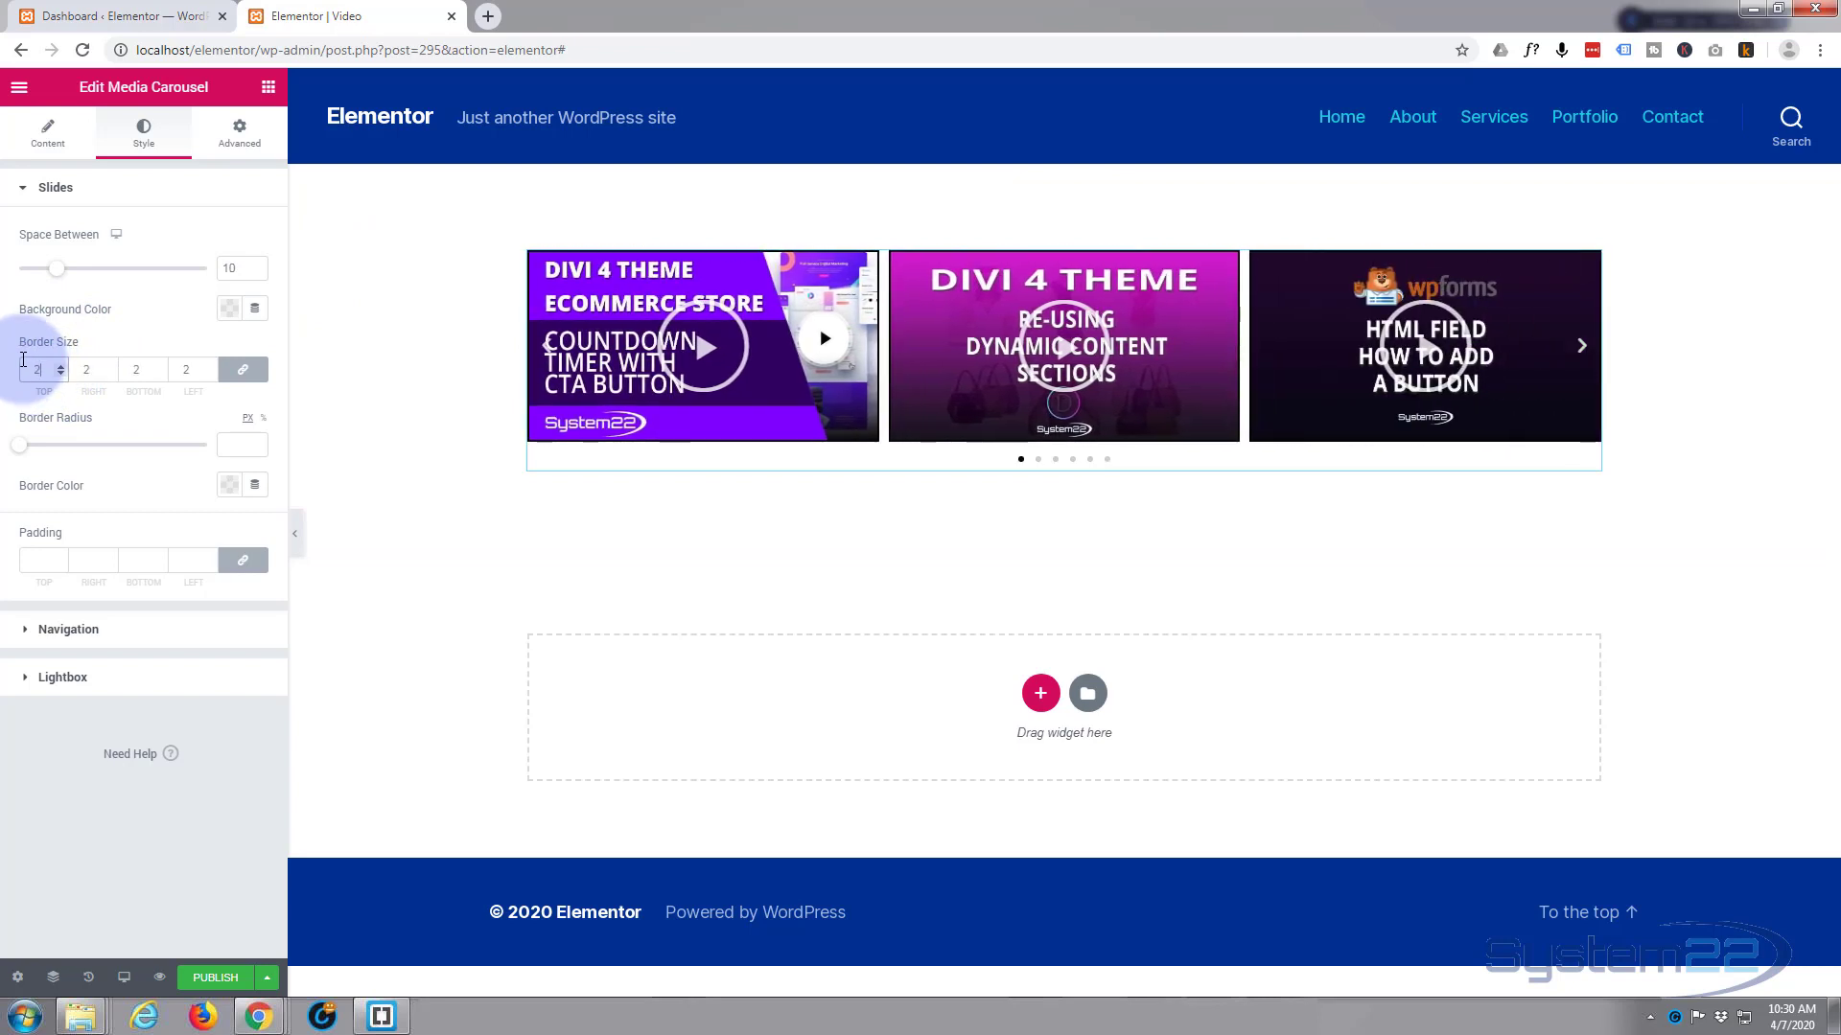
pyautogui.doubleClick(42, 368)
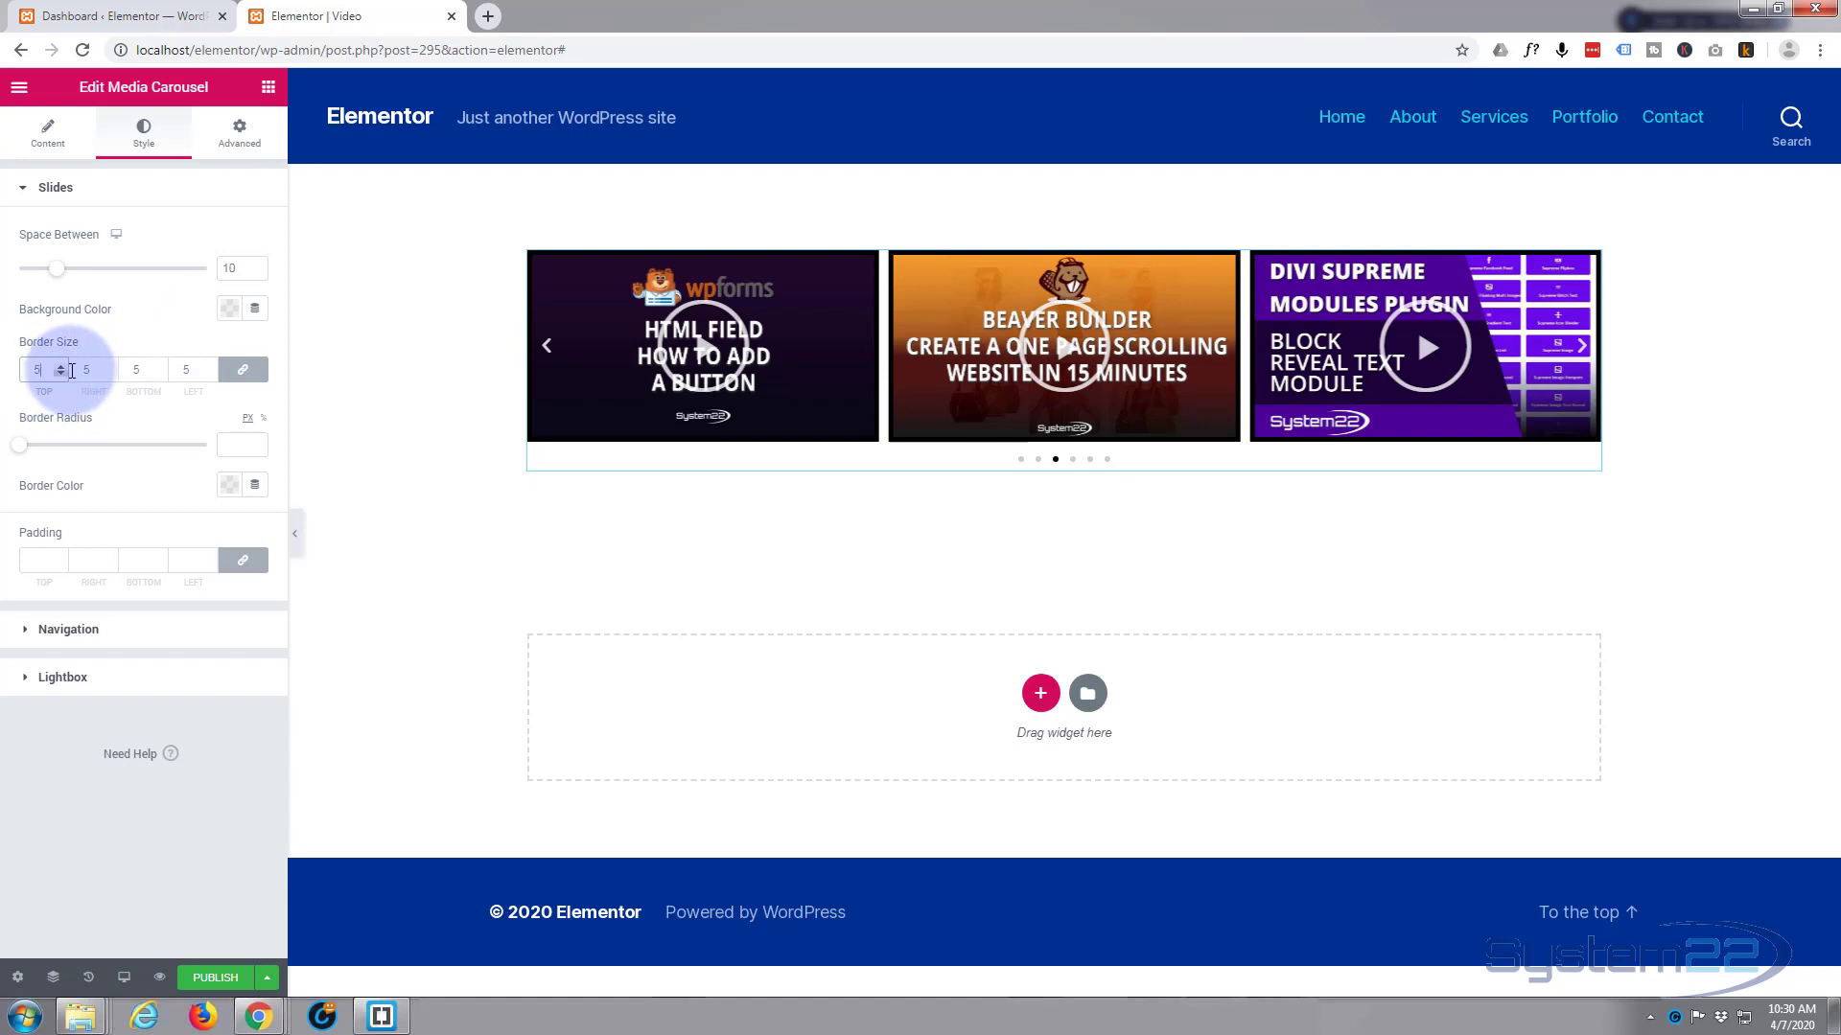
pyautogui.doubleClick(38, 369)
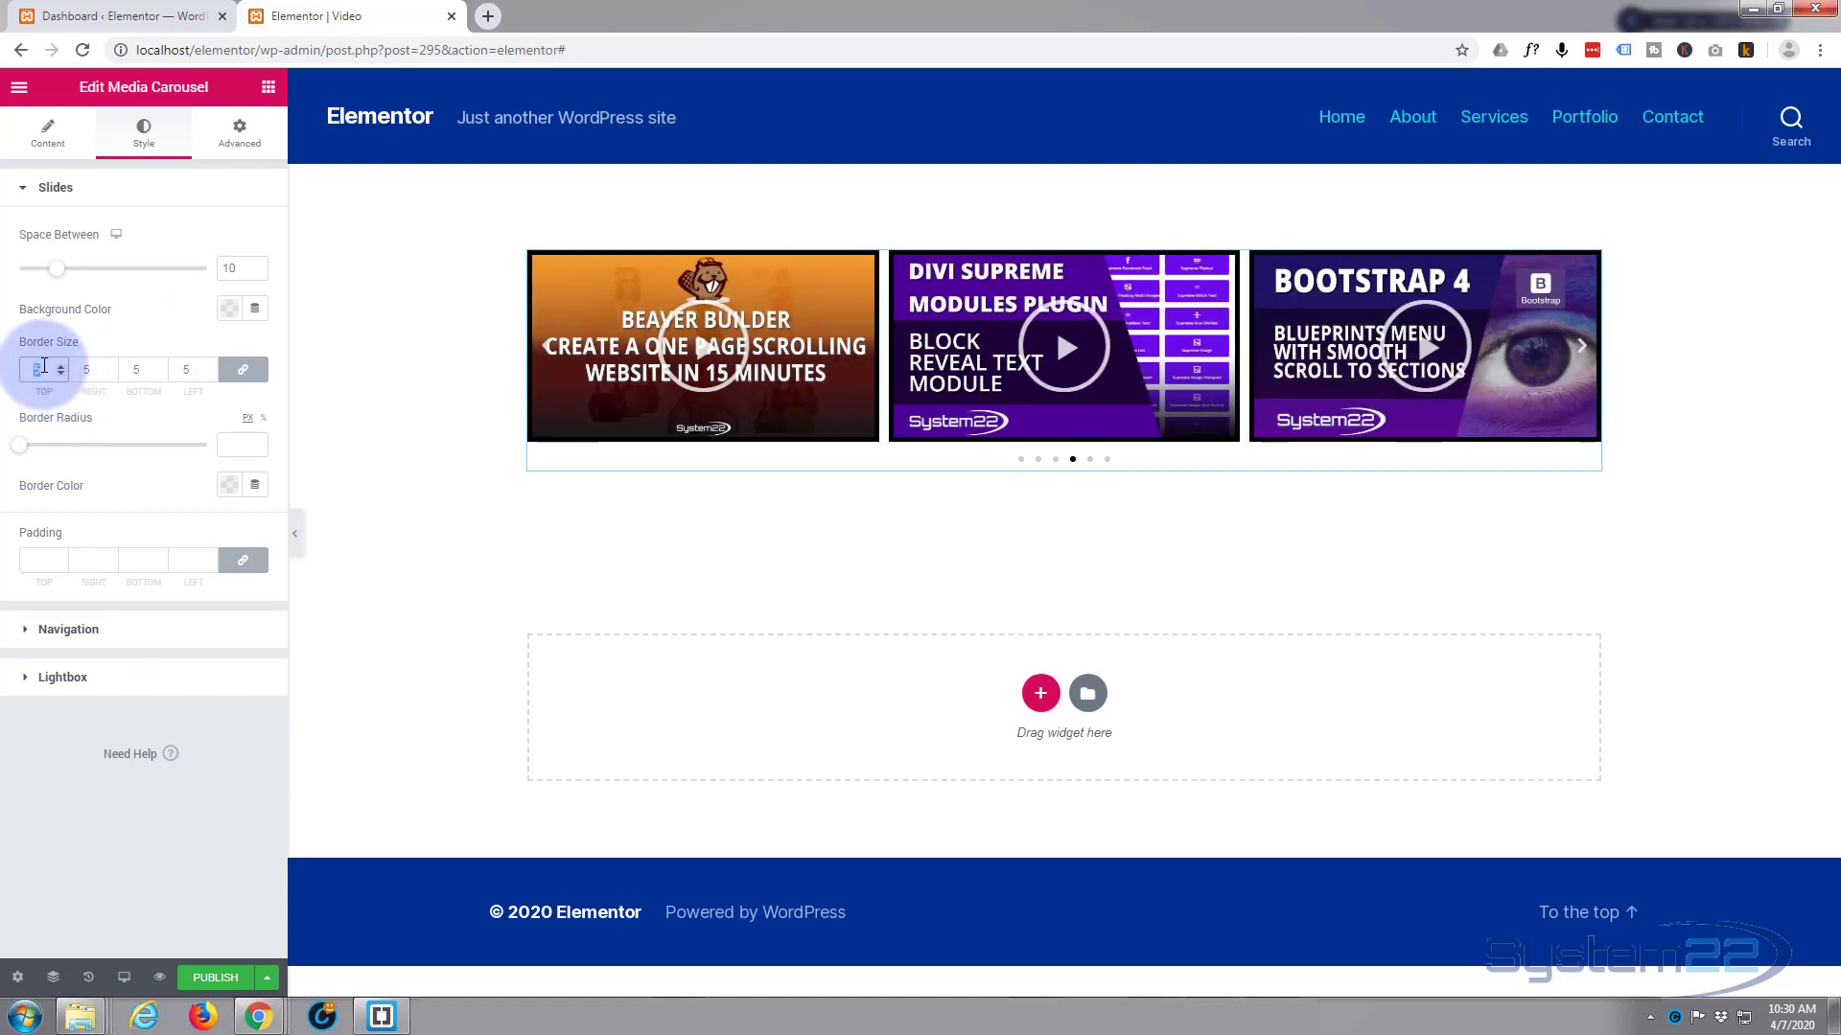
pyautogui.write('0')
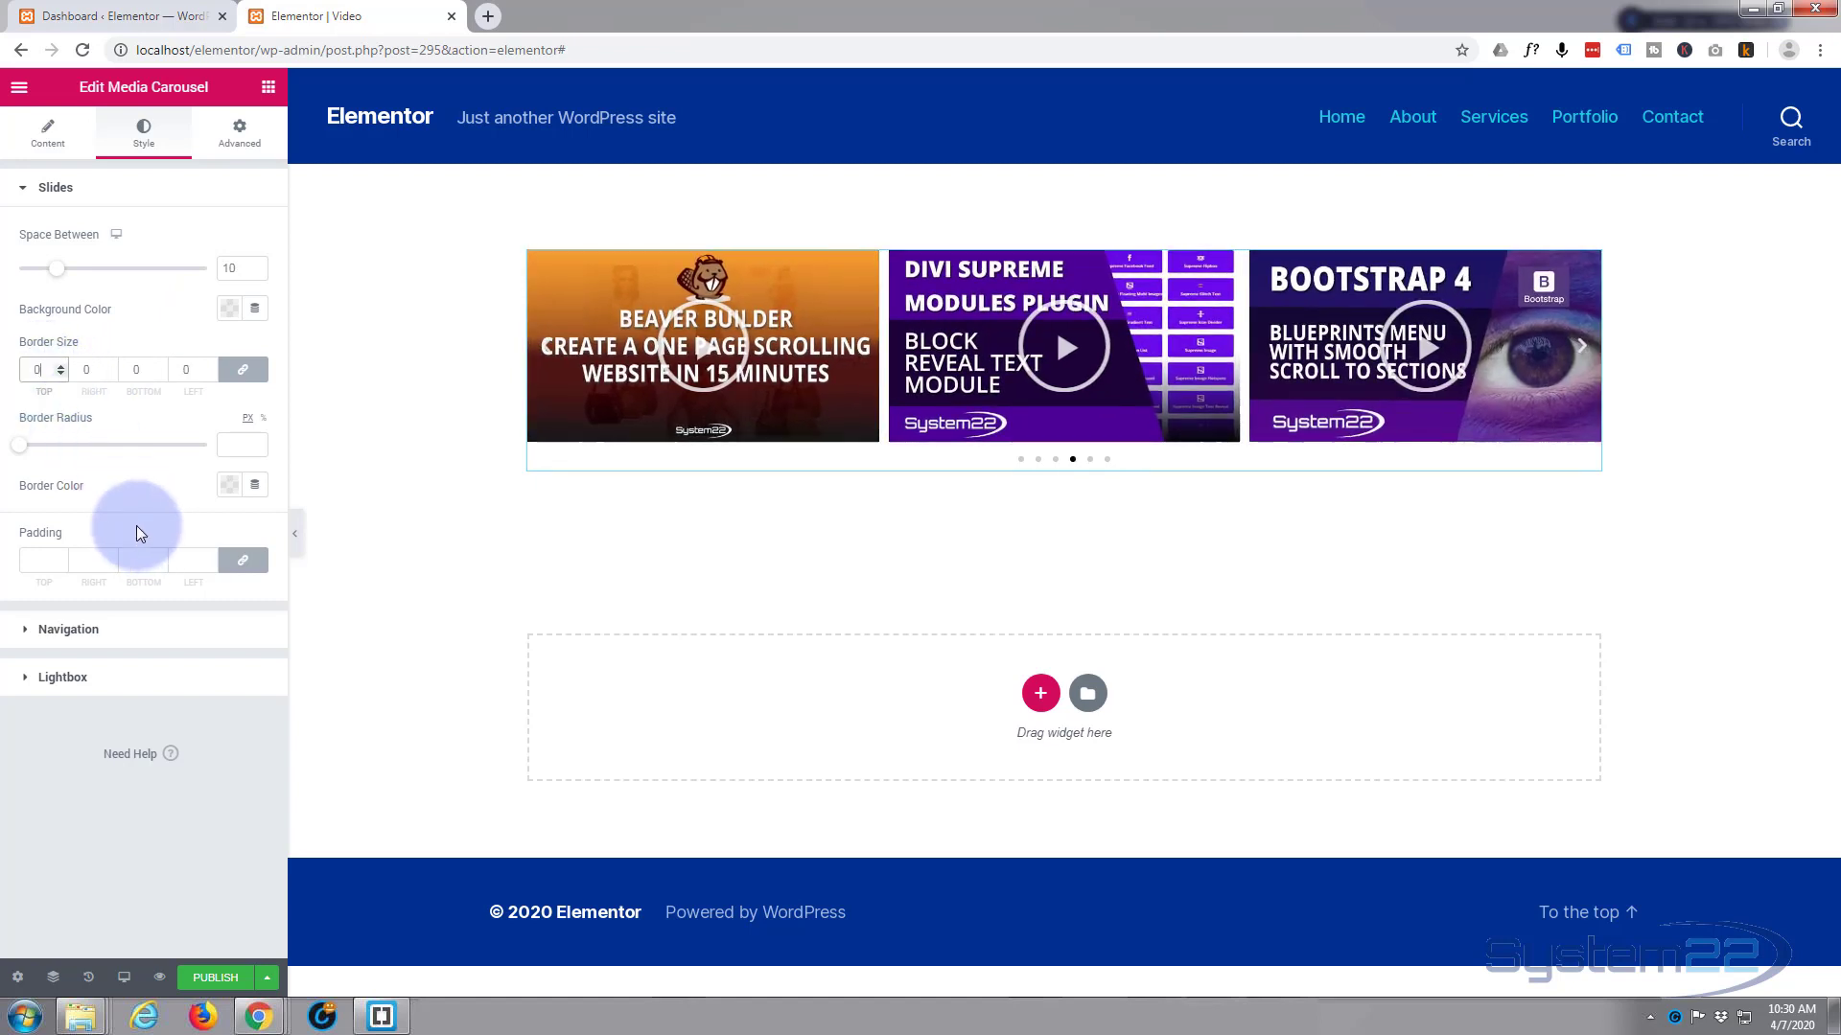
# - Set the slides' border radius to 0
pyautogui.click(235, 443)
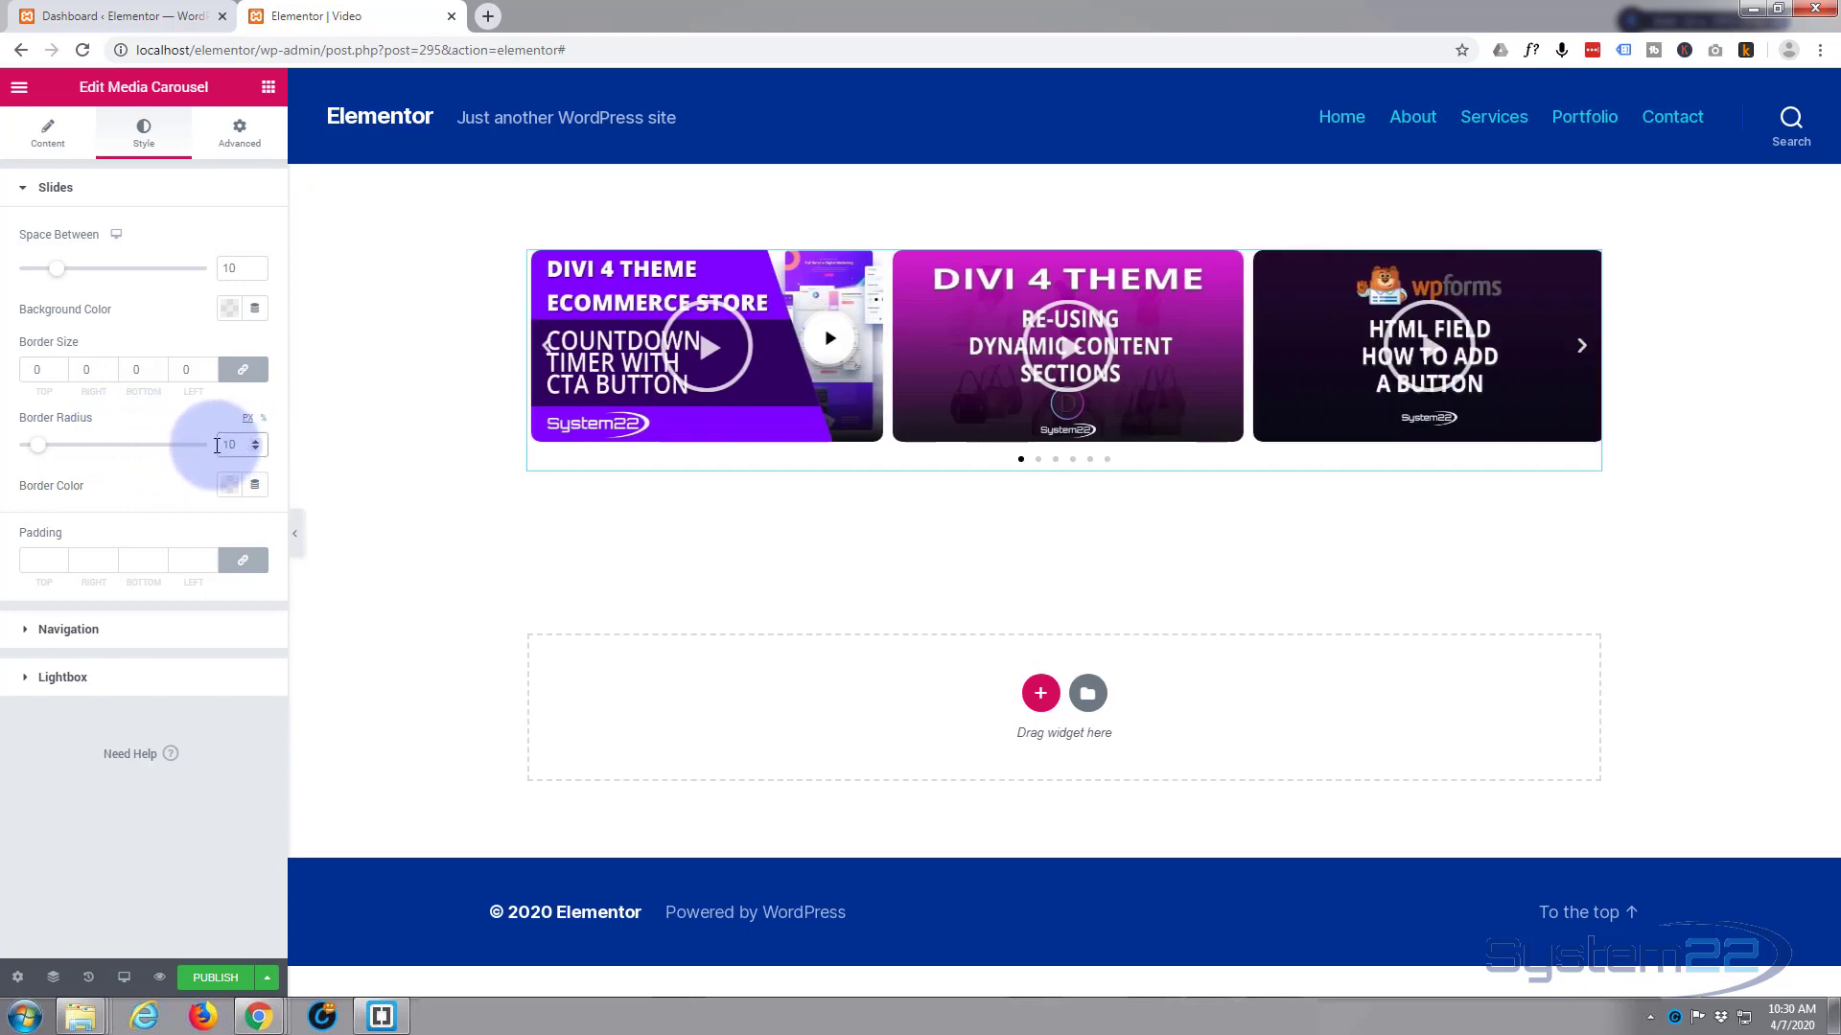
pyautogui.press('BackSpace')
pyautogui.press('BackSpace')
pyautogui.write('0')
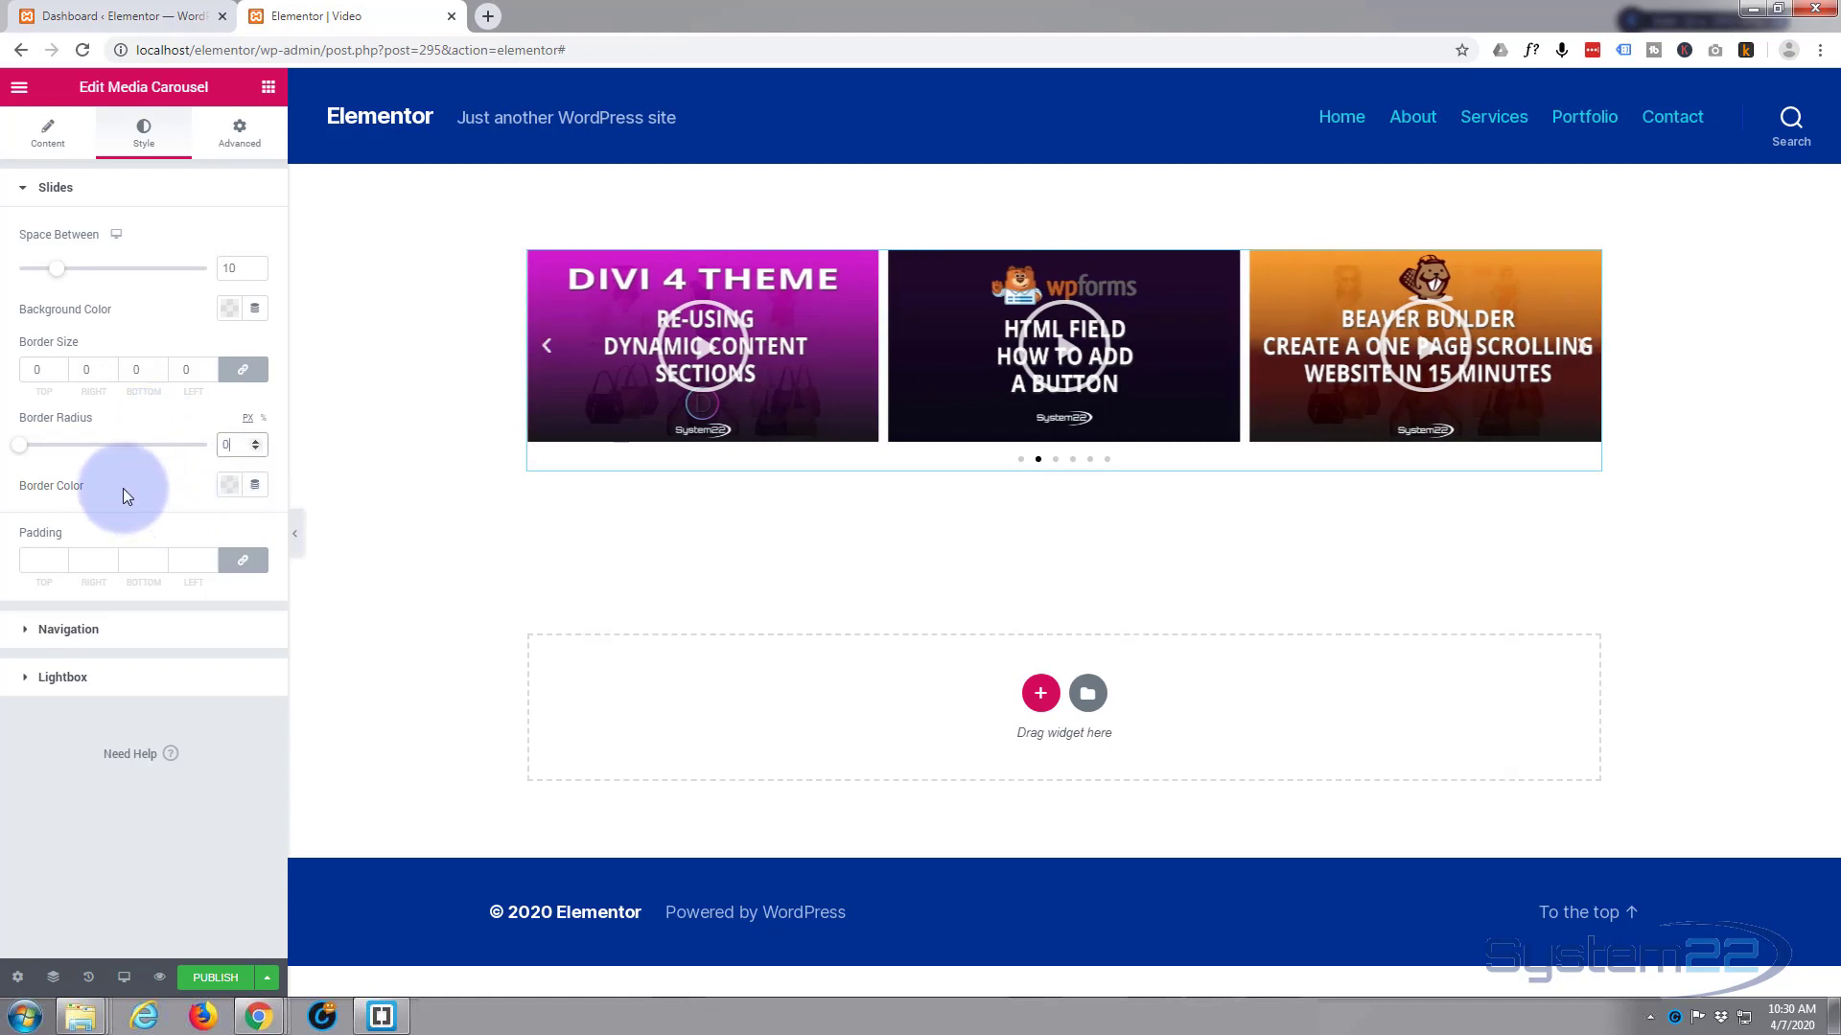
pyautogui.click(57, 630)
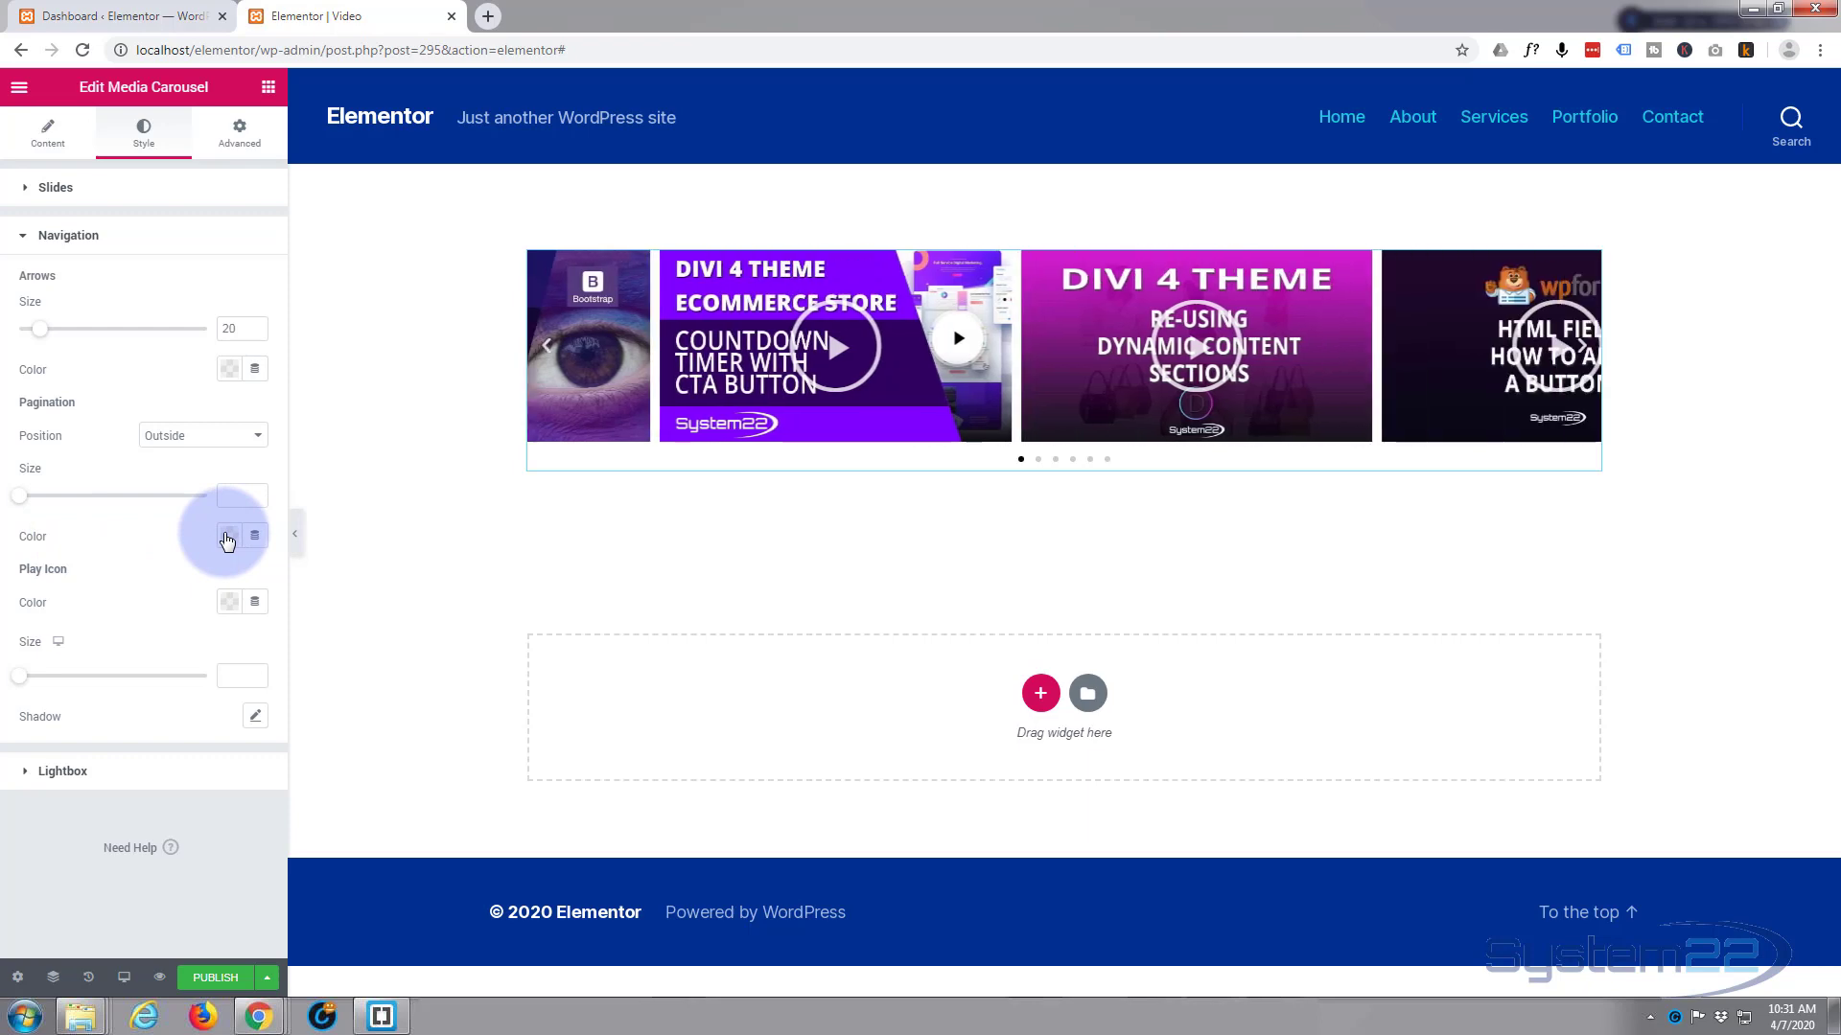
# - Color the pagination dots blue #4054B2 and set their size to 8
pyautogui.click(227, 539)
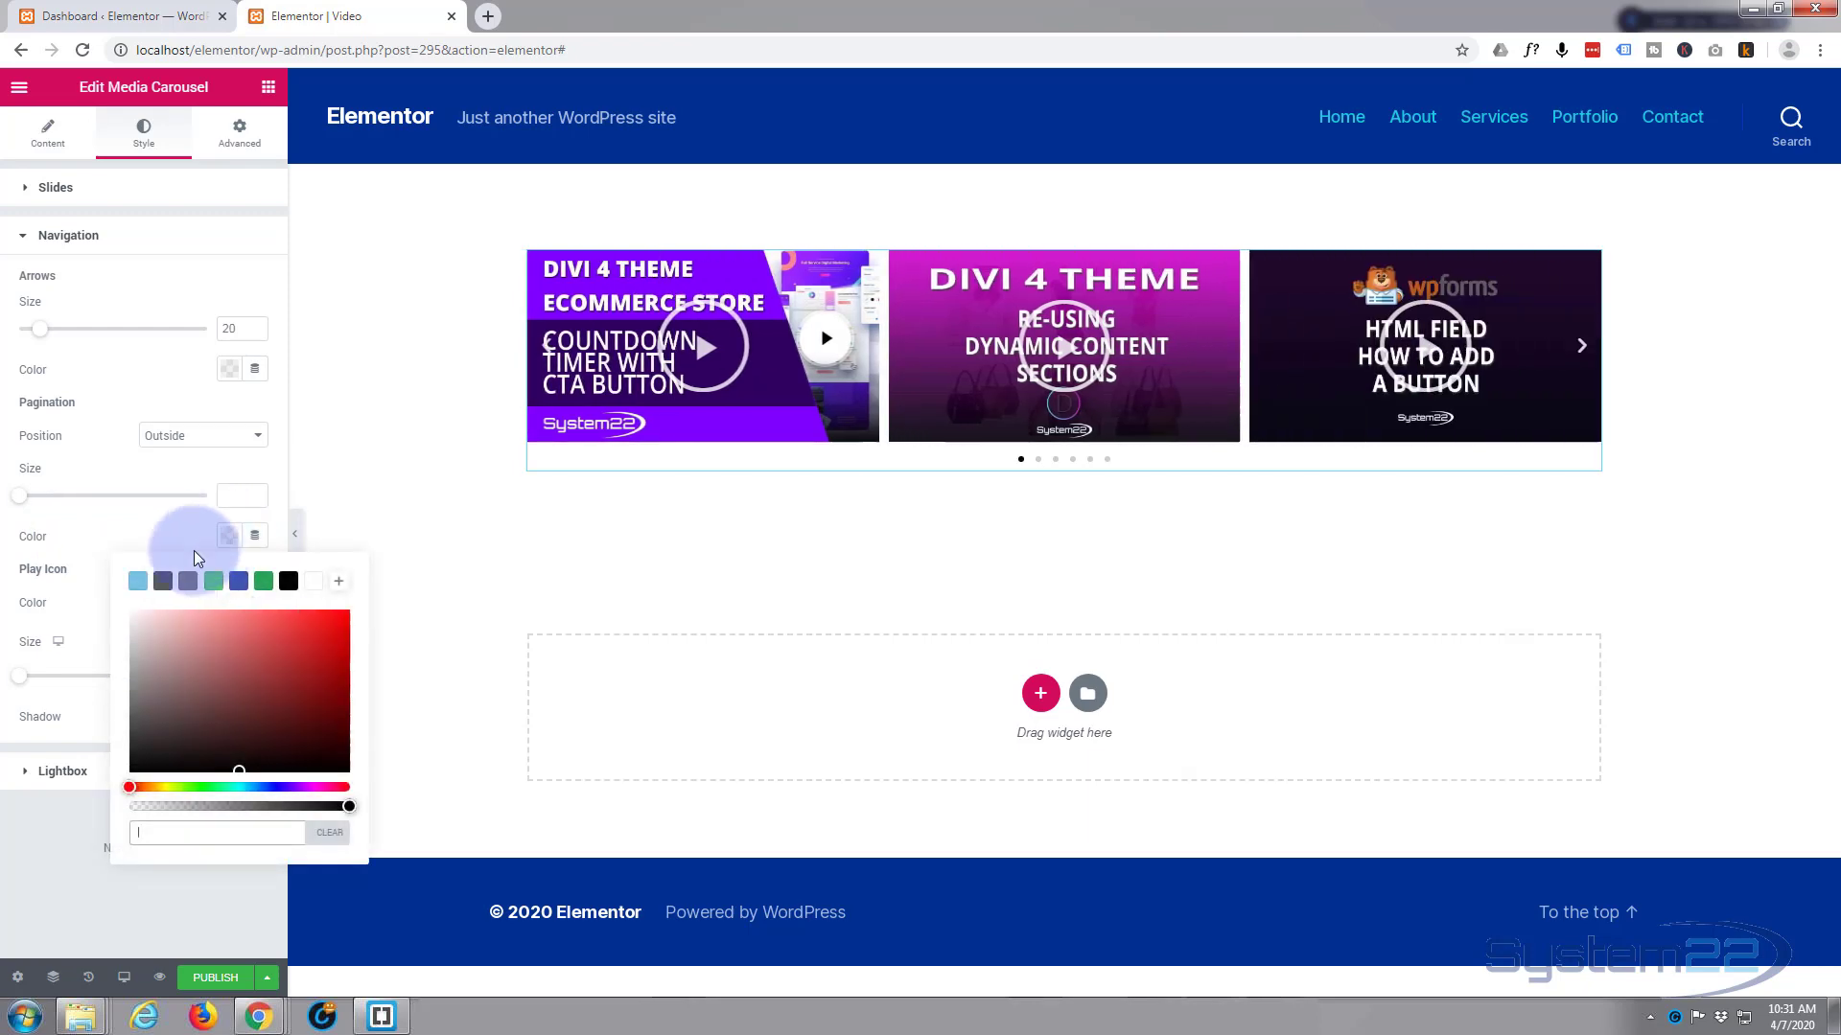
pyautogui.click(241, 583)
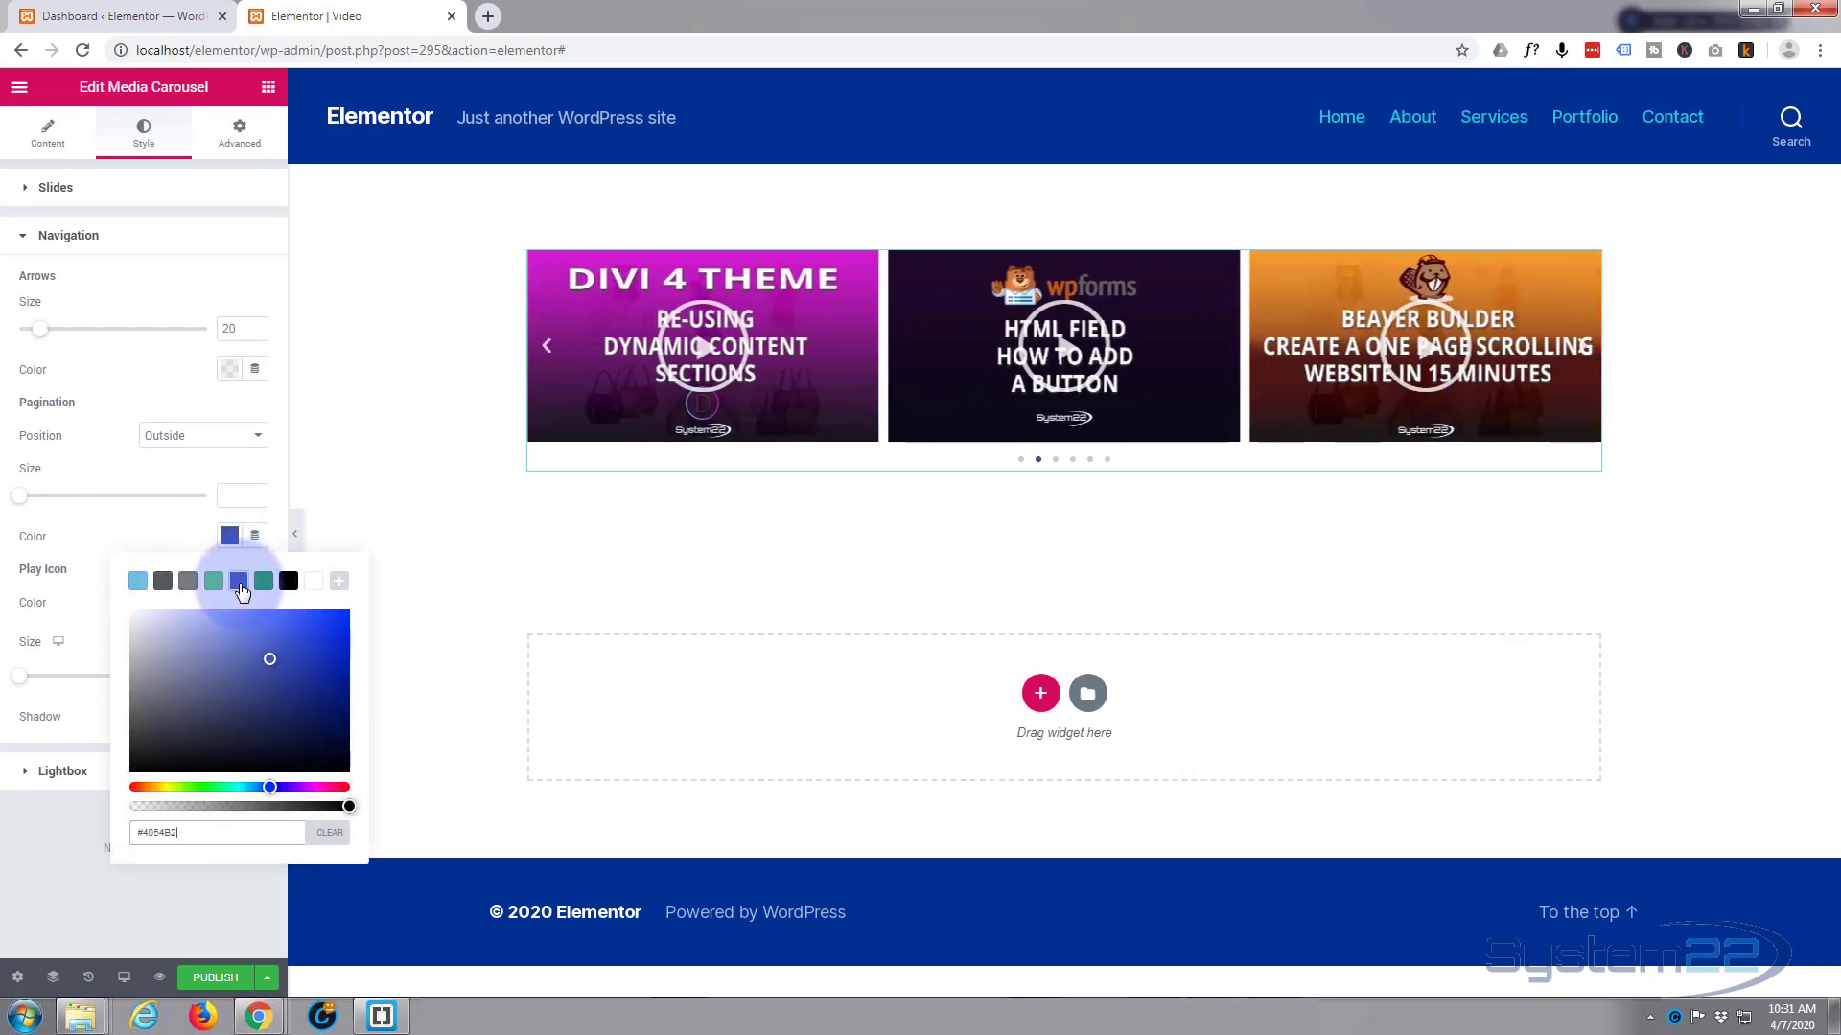
pyautogui.click(182, 514)
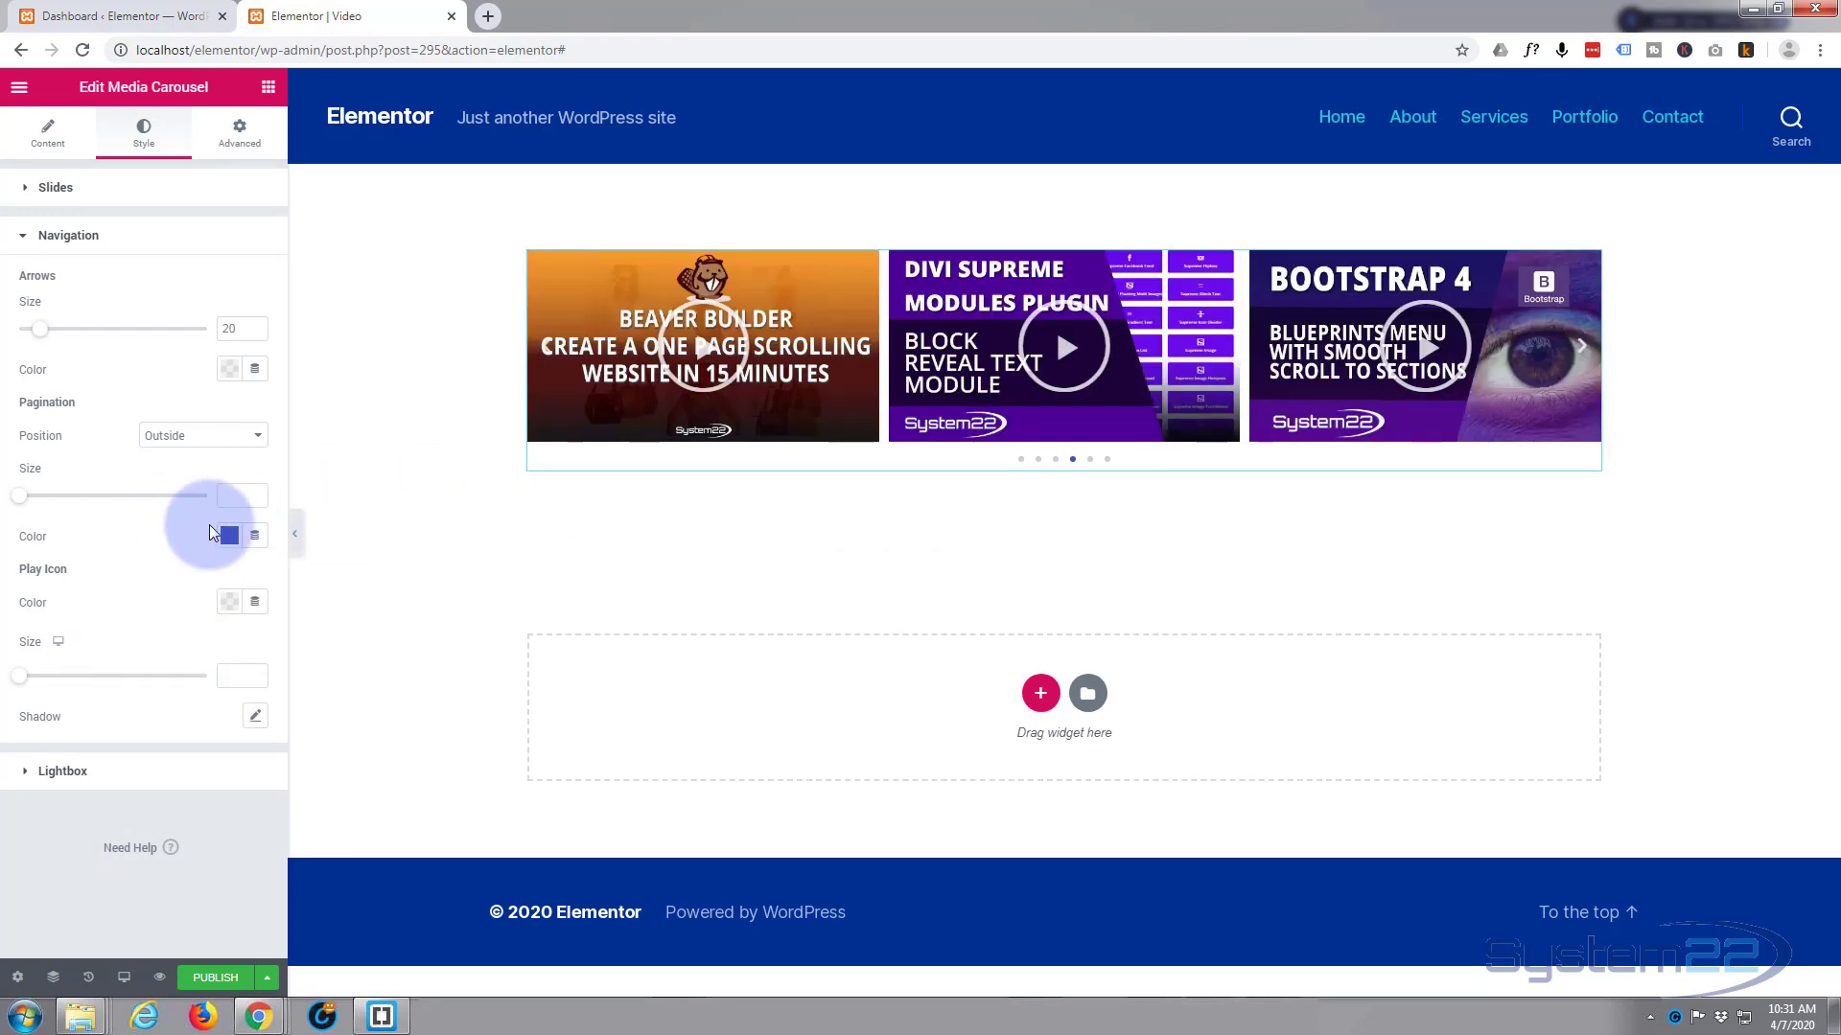
pyautogui.moveTo(33, 502); pyautogui.dragTo(96, 503)
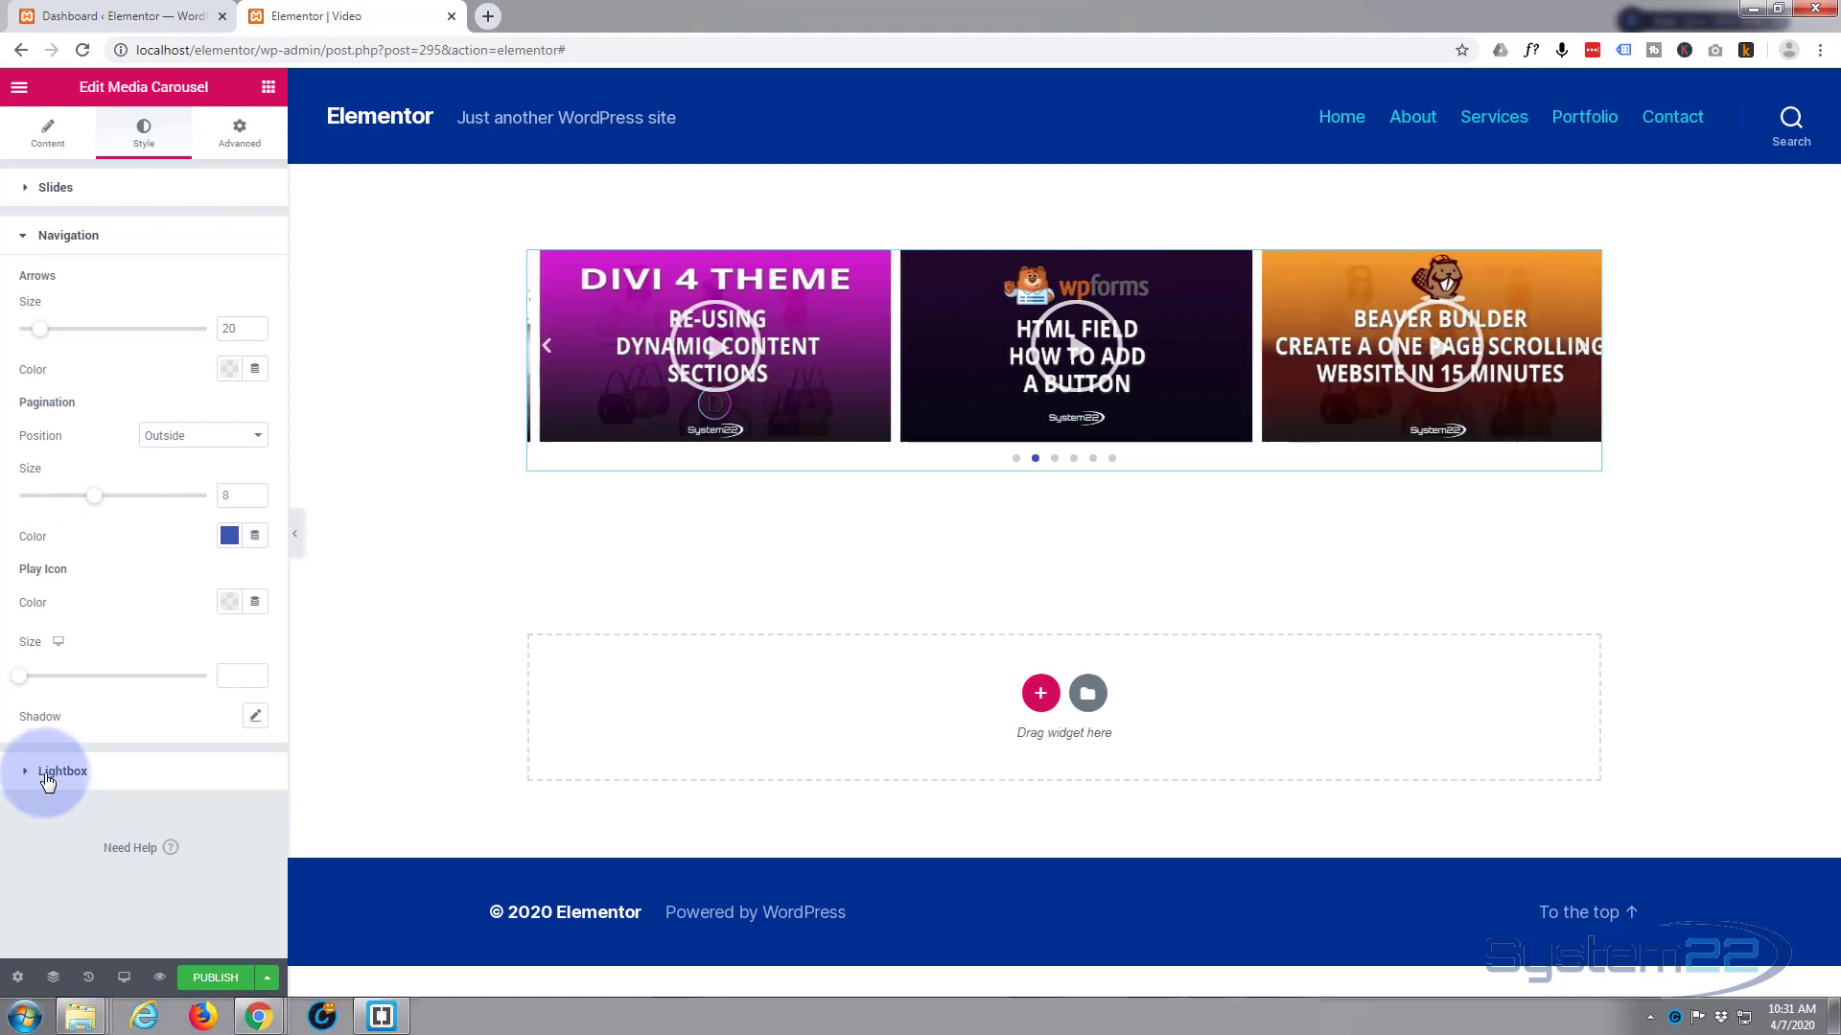
# - Expand the Lightbox section of the carousel's Style settings
pyautogui.click(21, 771)
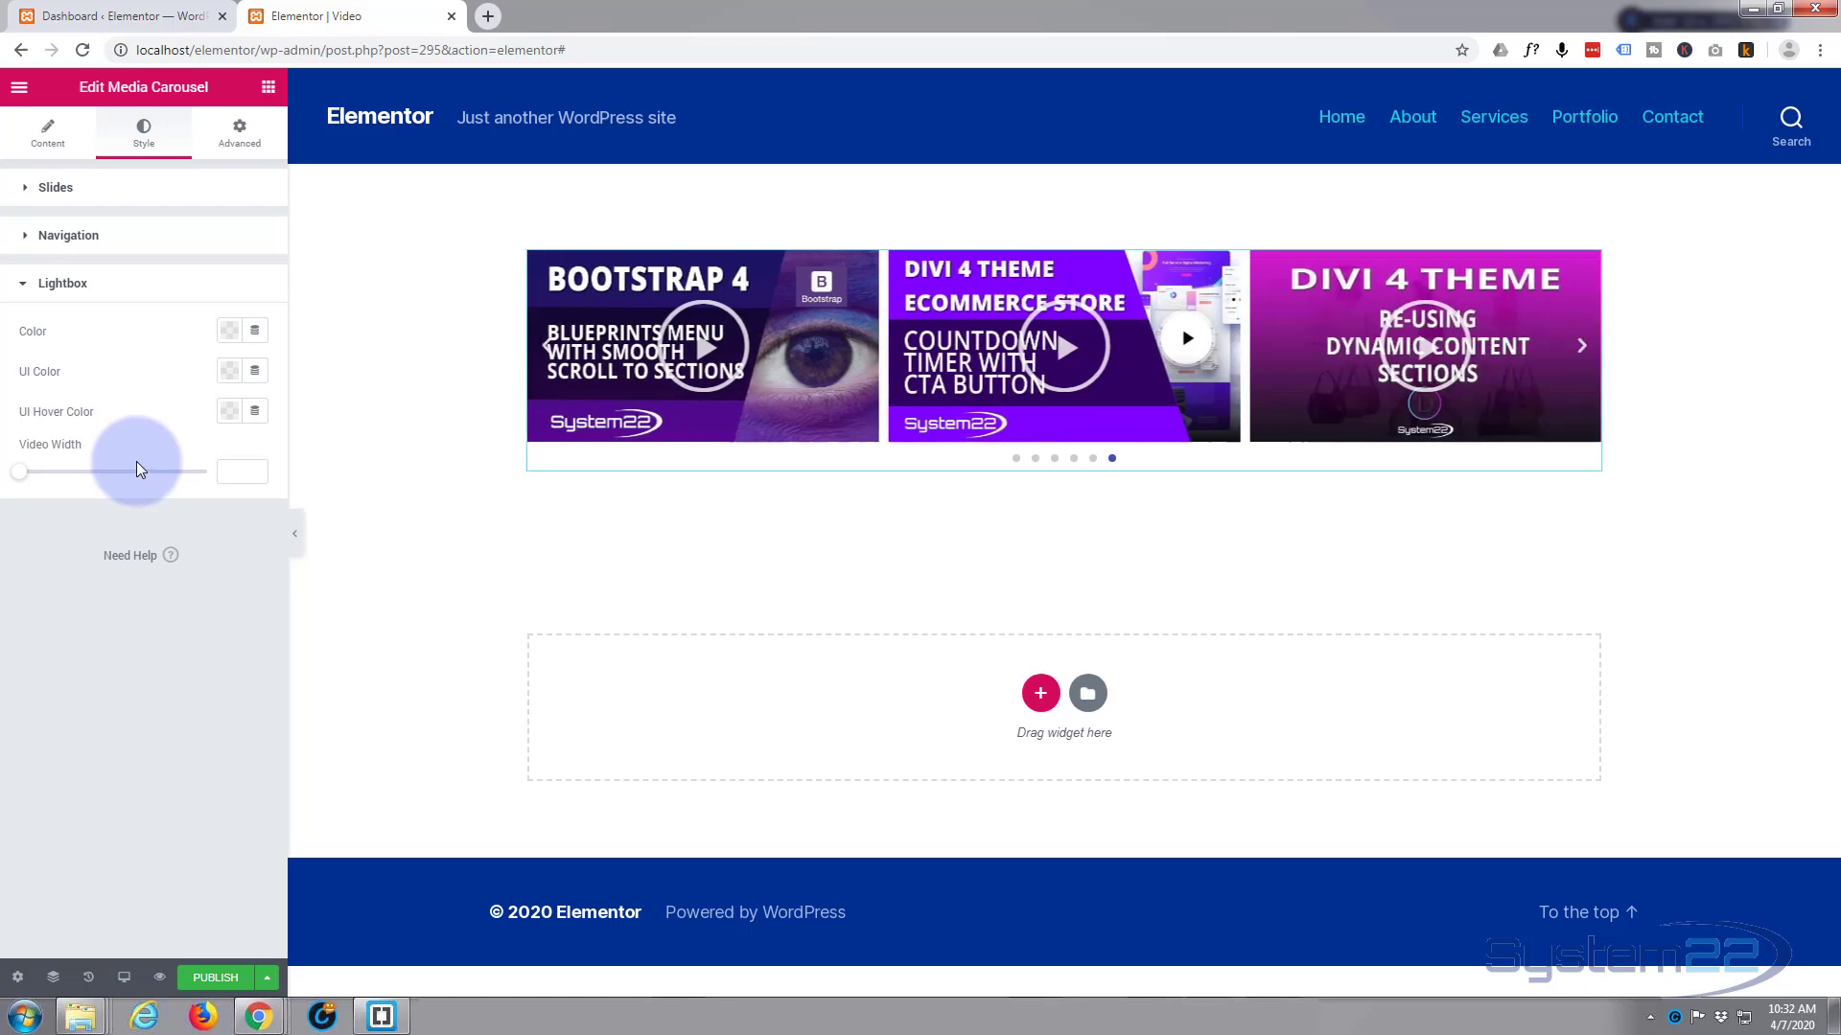
# - In Advanced, leave Entrance Animation at Default and expand the Responsive section
pyautogui.click(239, 139)
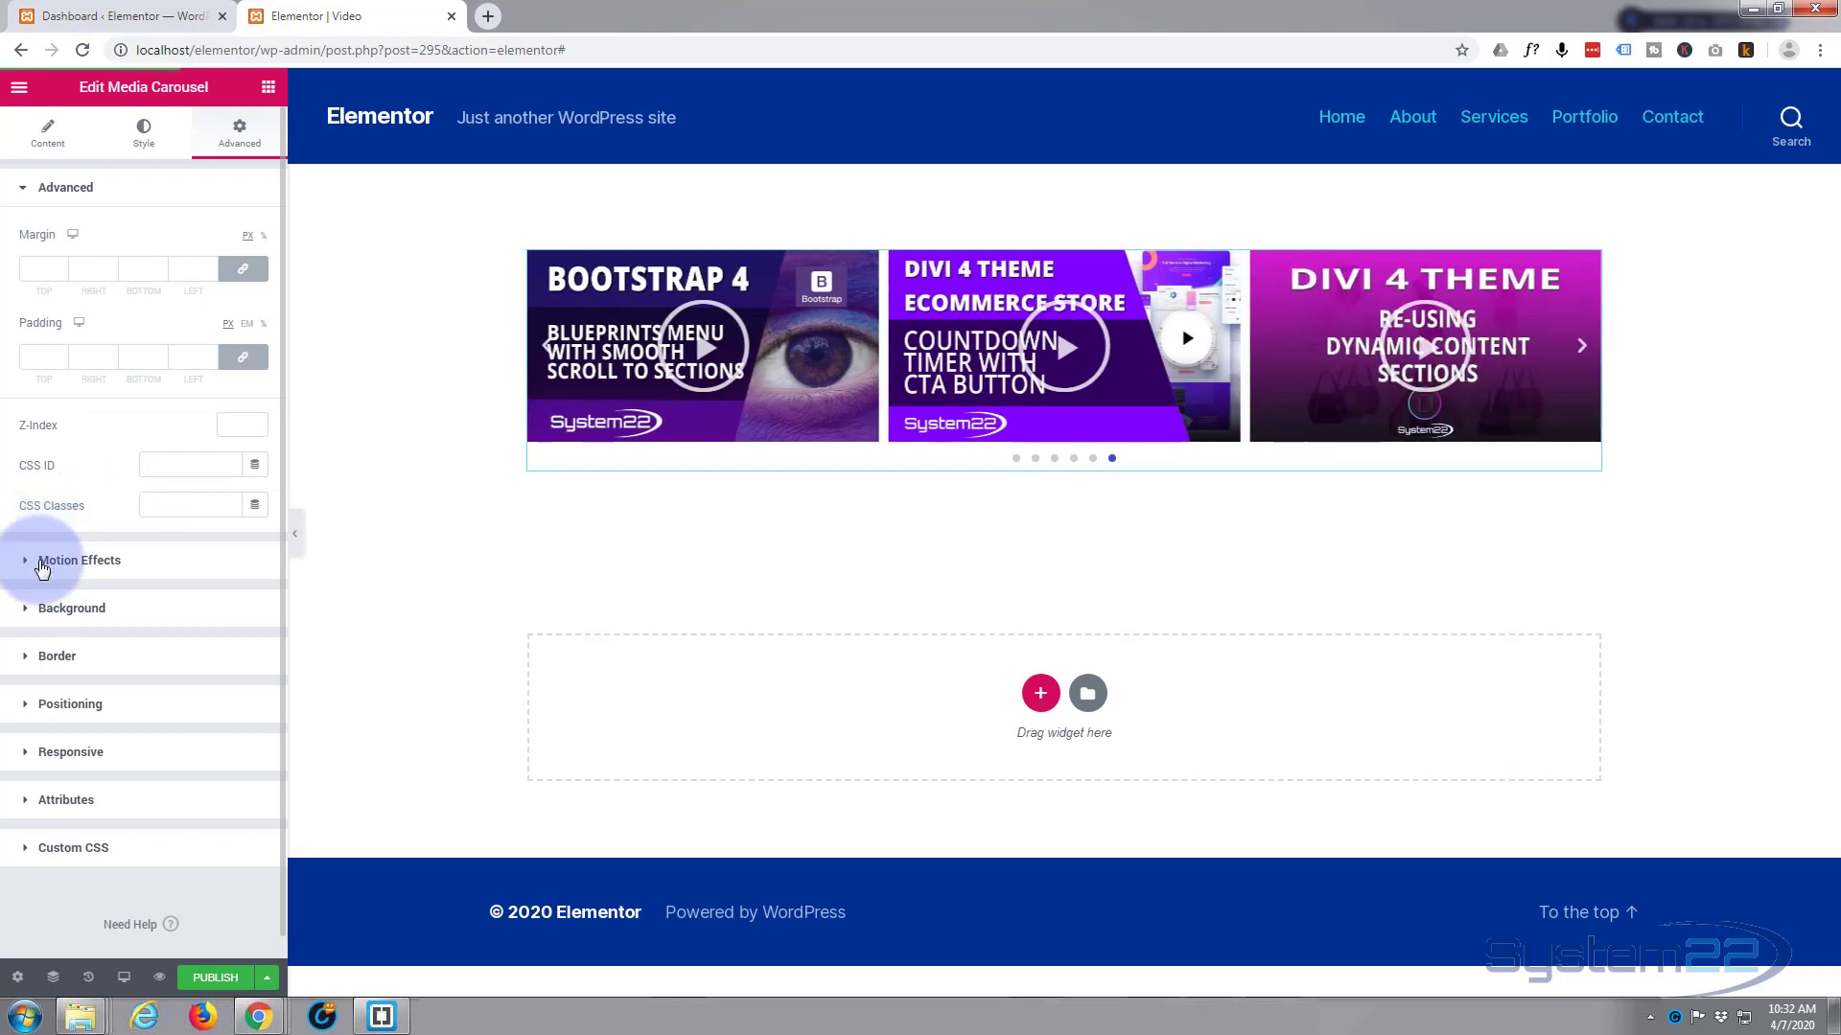
pyautogui.click(24, 564)
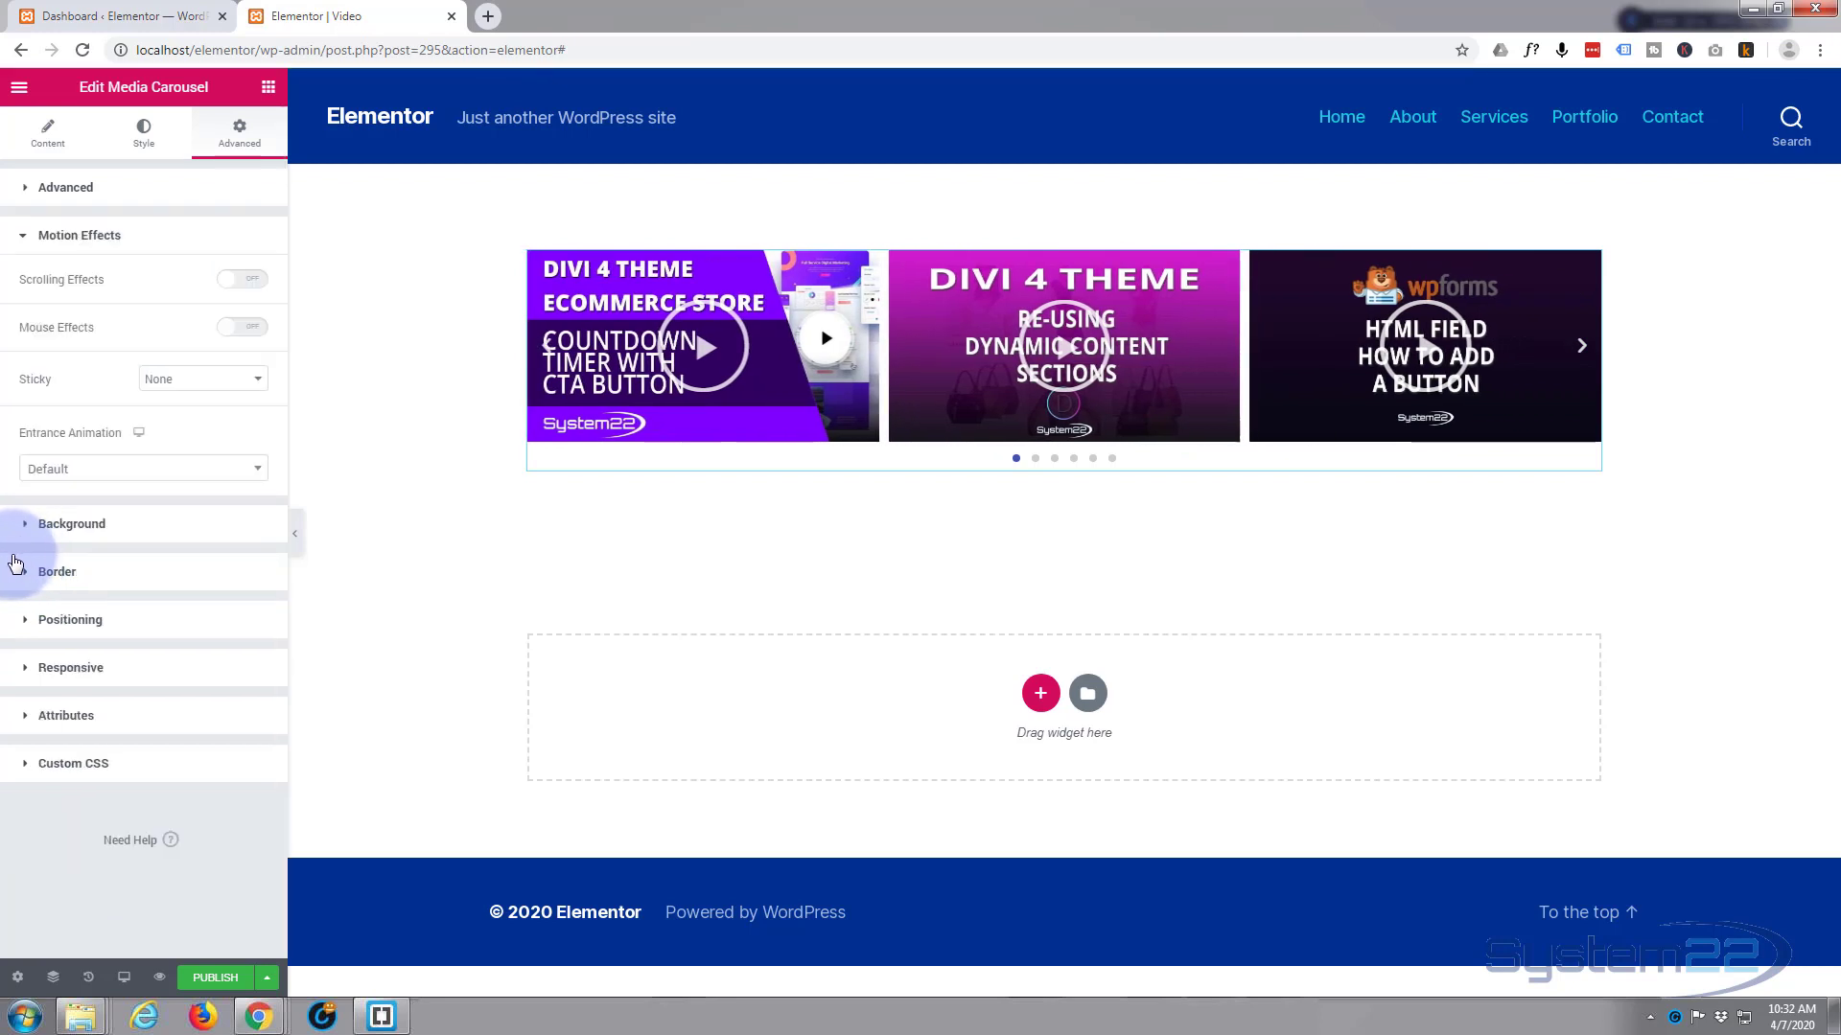
pyautogui.click(114, 476)
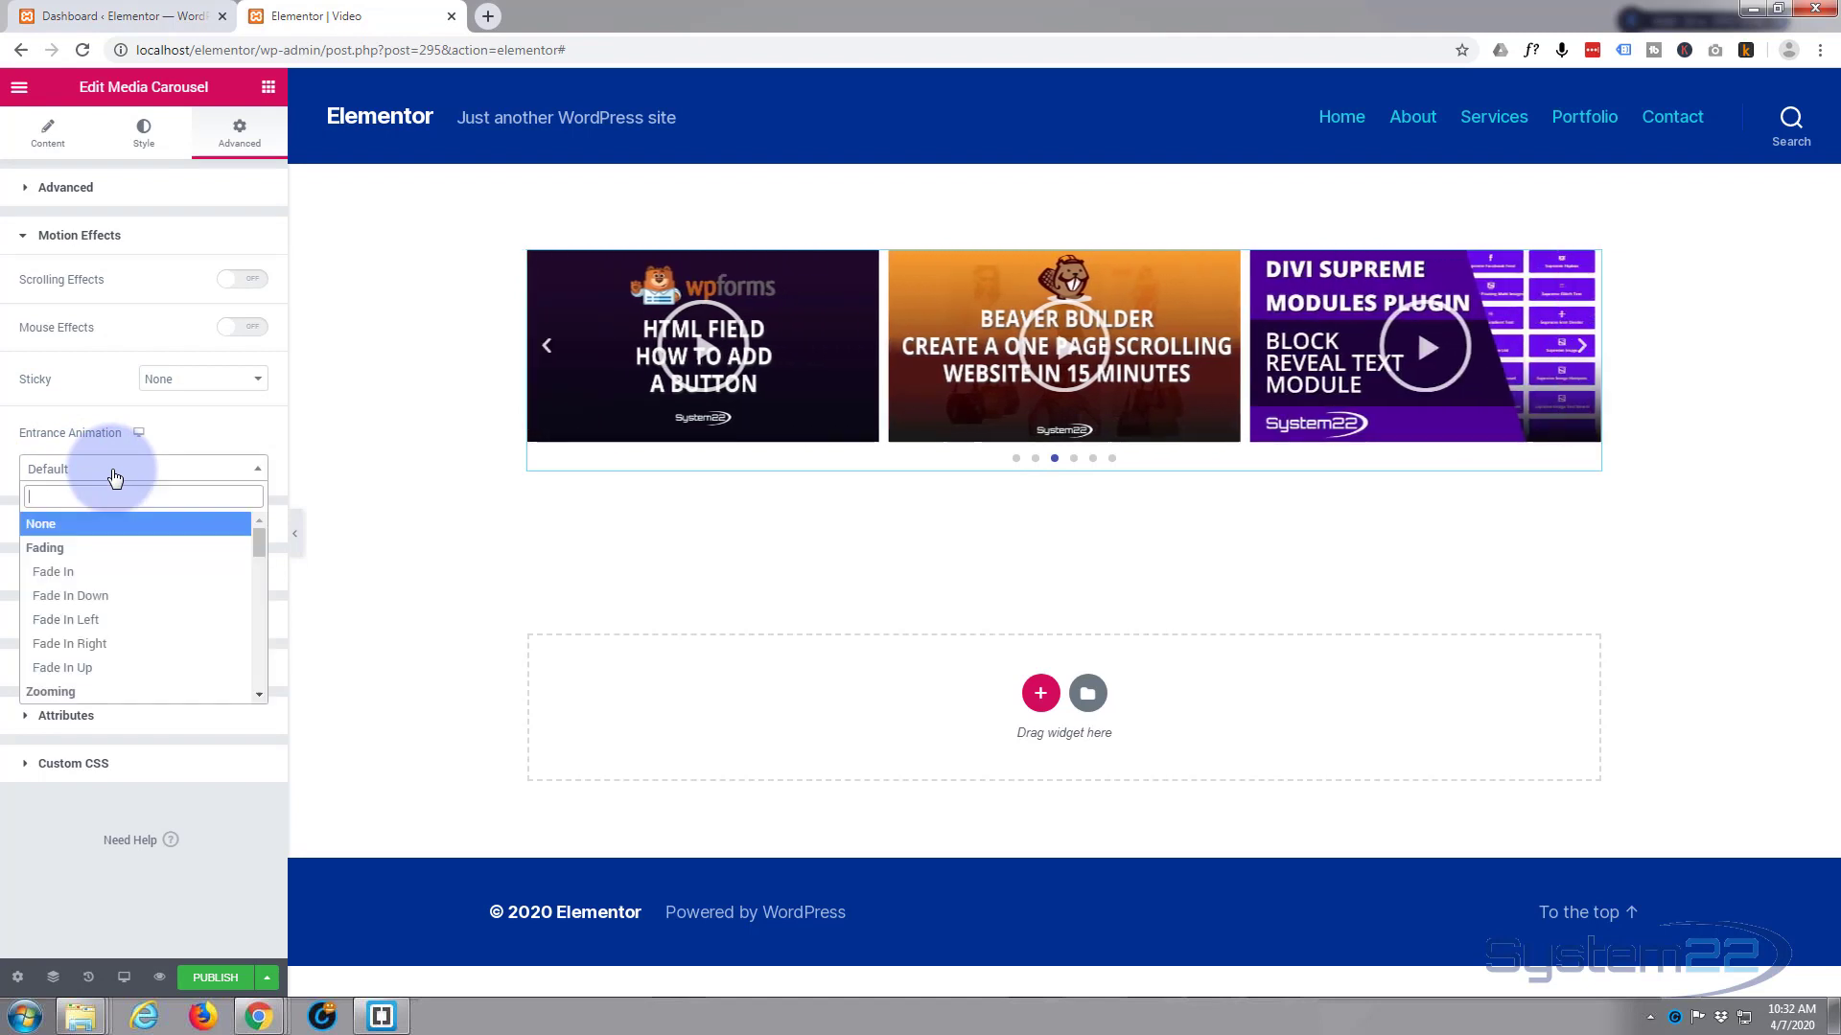
pyautogui.click(114, 477)
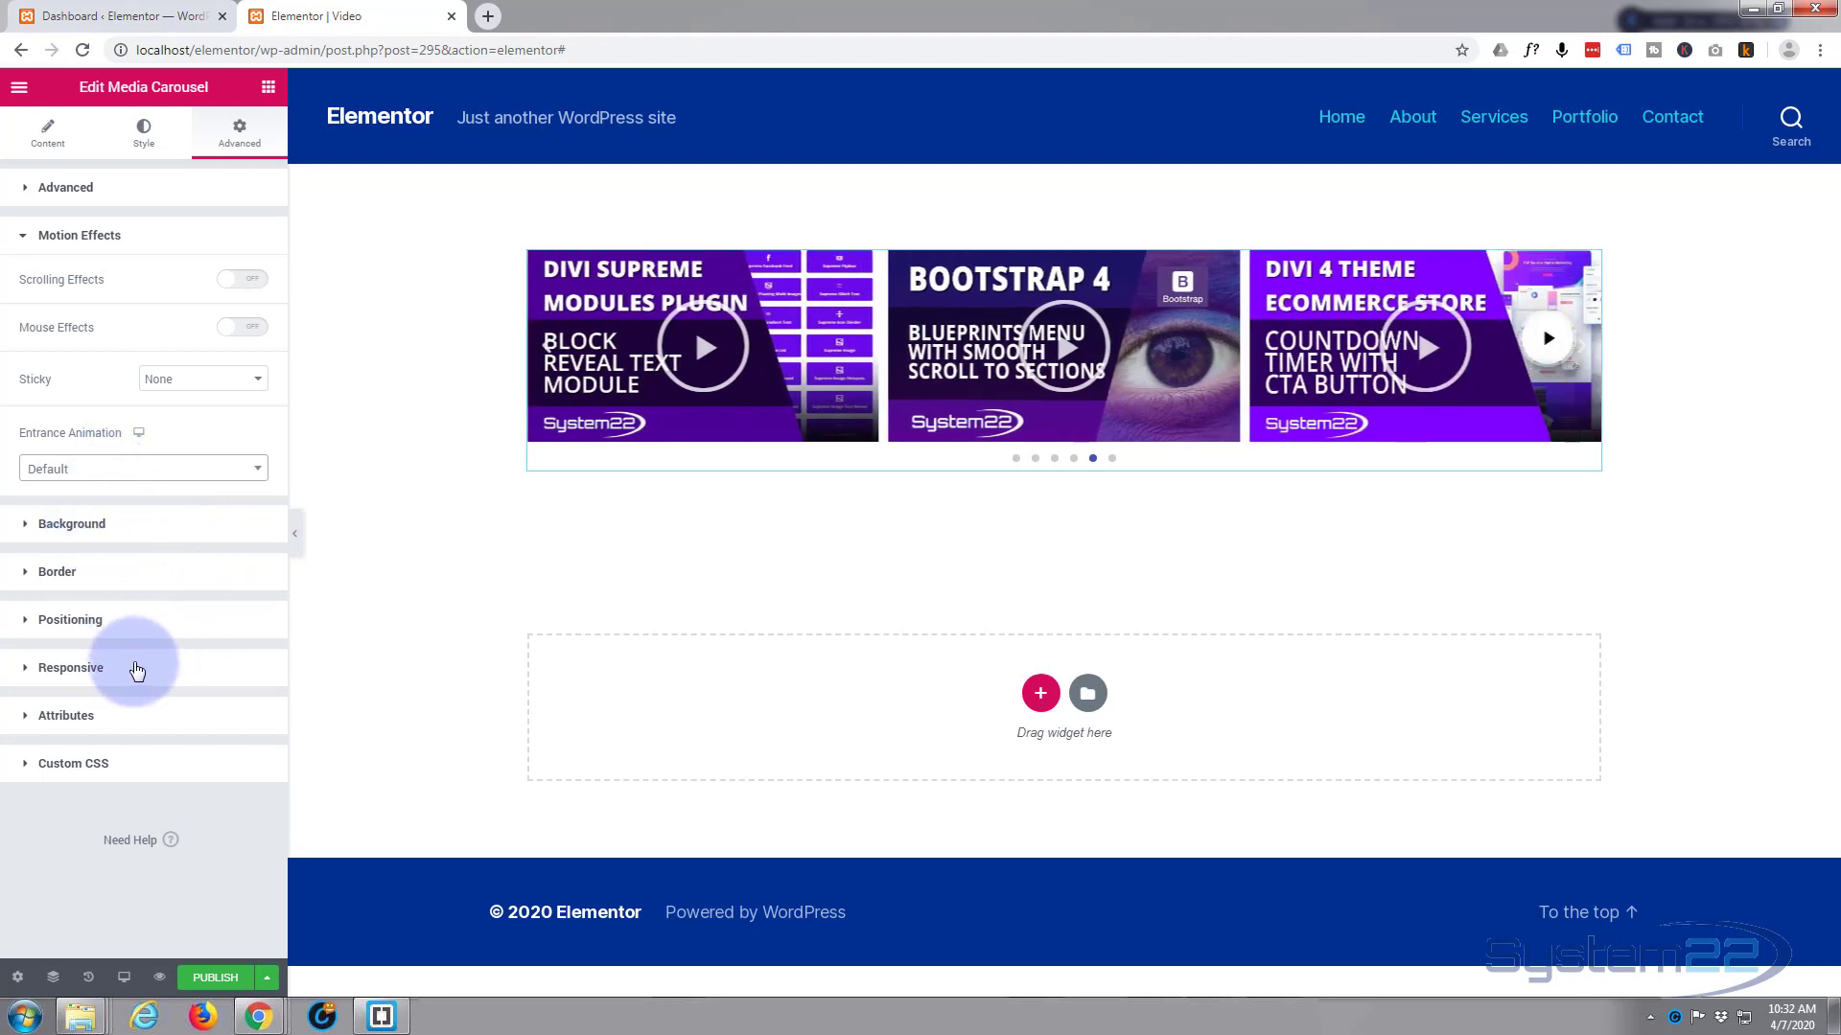
pyautogui.click(26, 671)
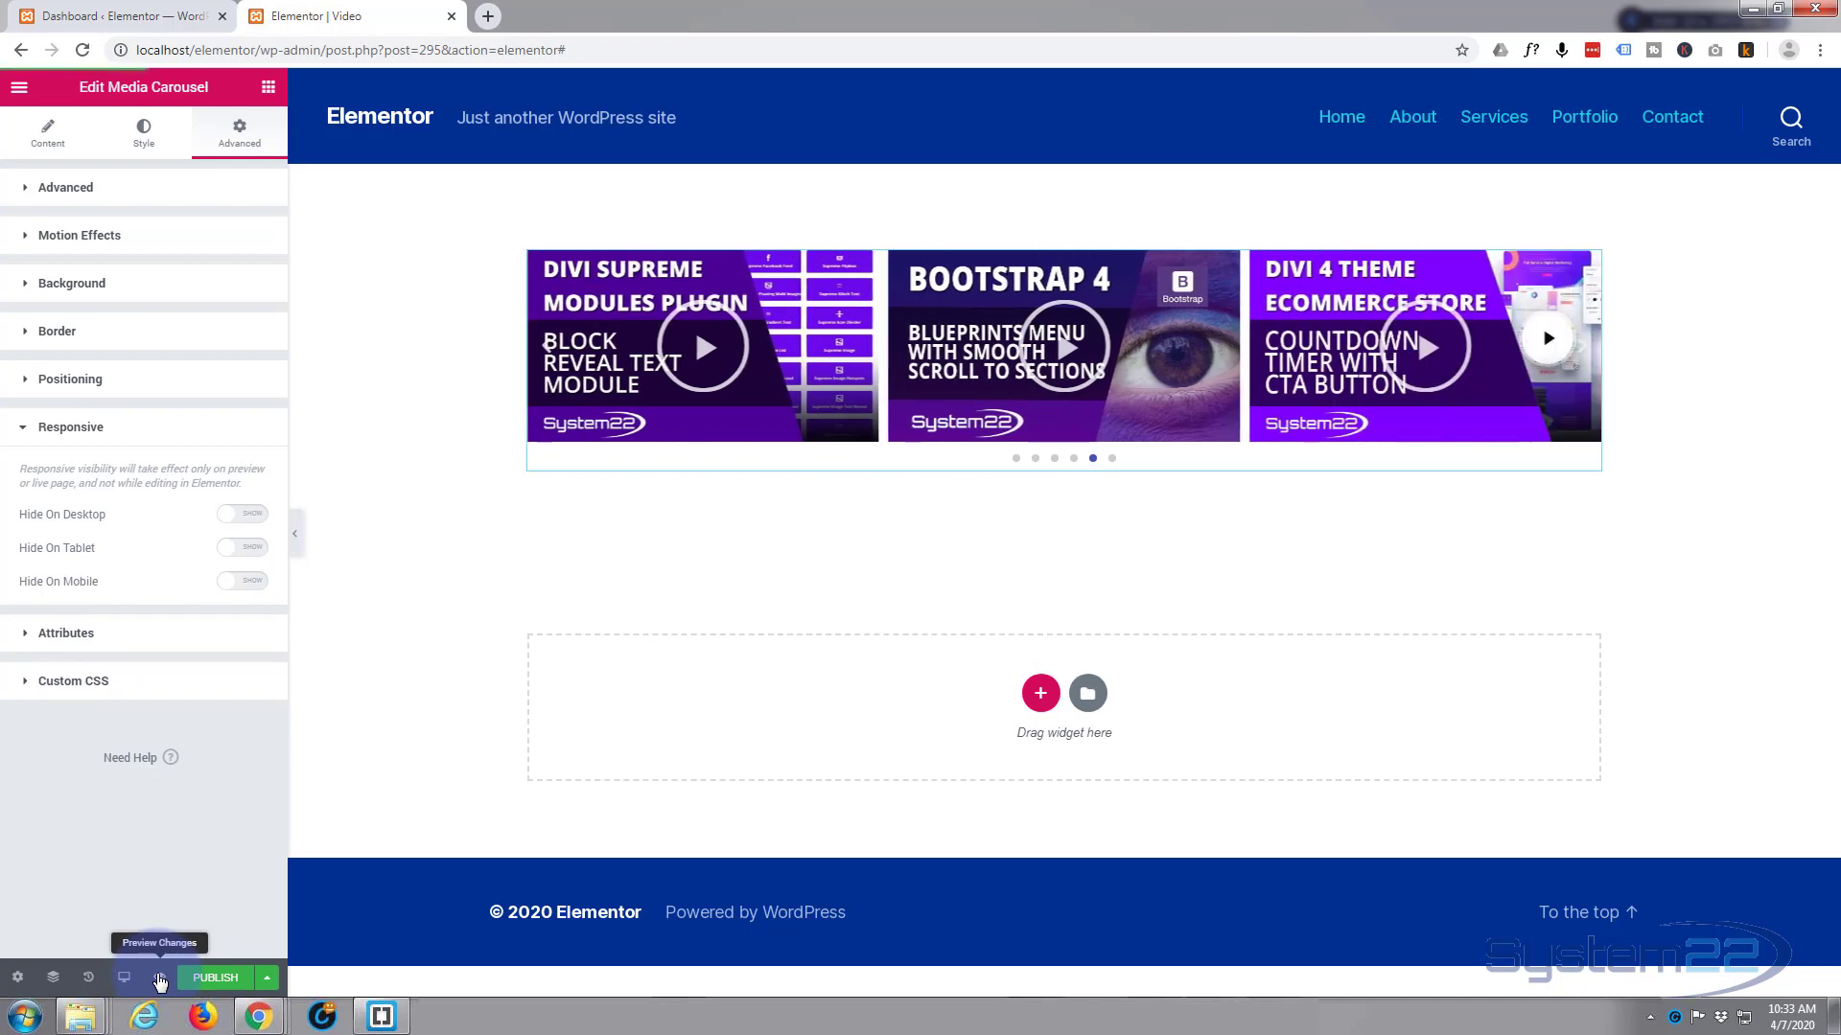
# - Preview the Video page live, play a carousel video in its lightbox, then close it
pyautogui.click(160, 978)
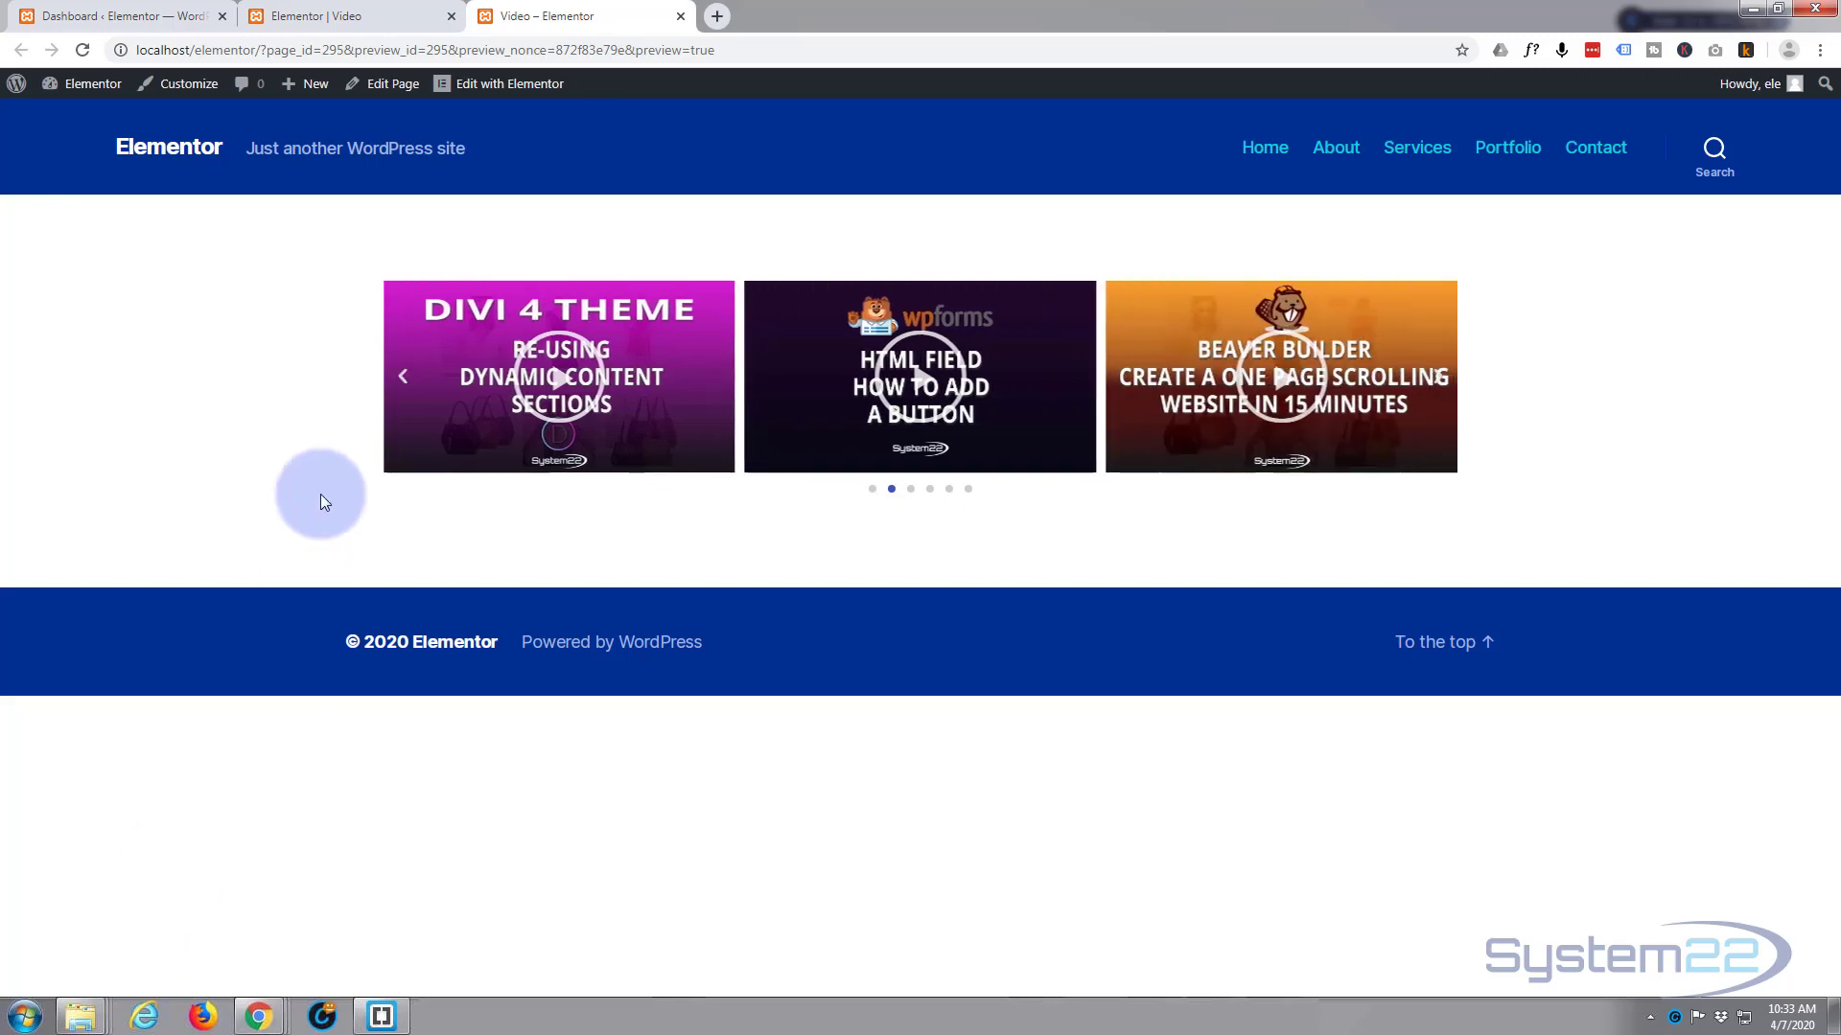
pyautogui.click(561, 385)
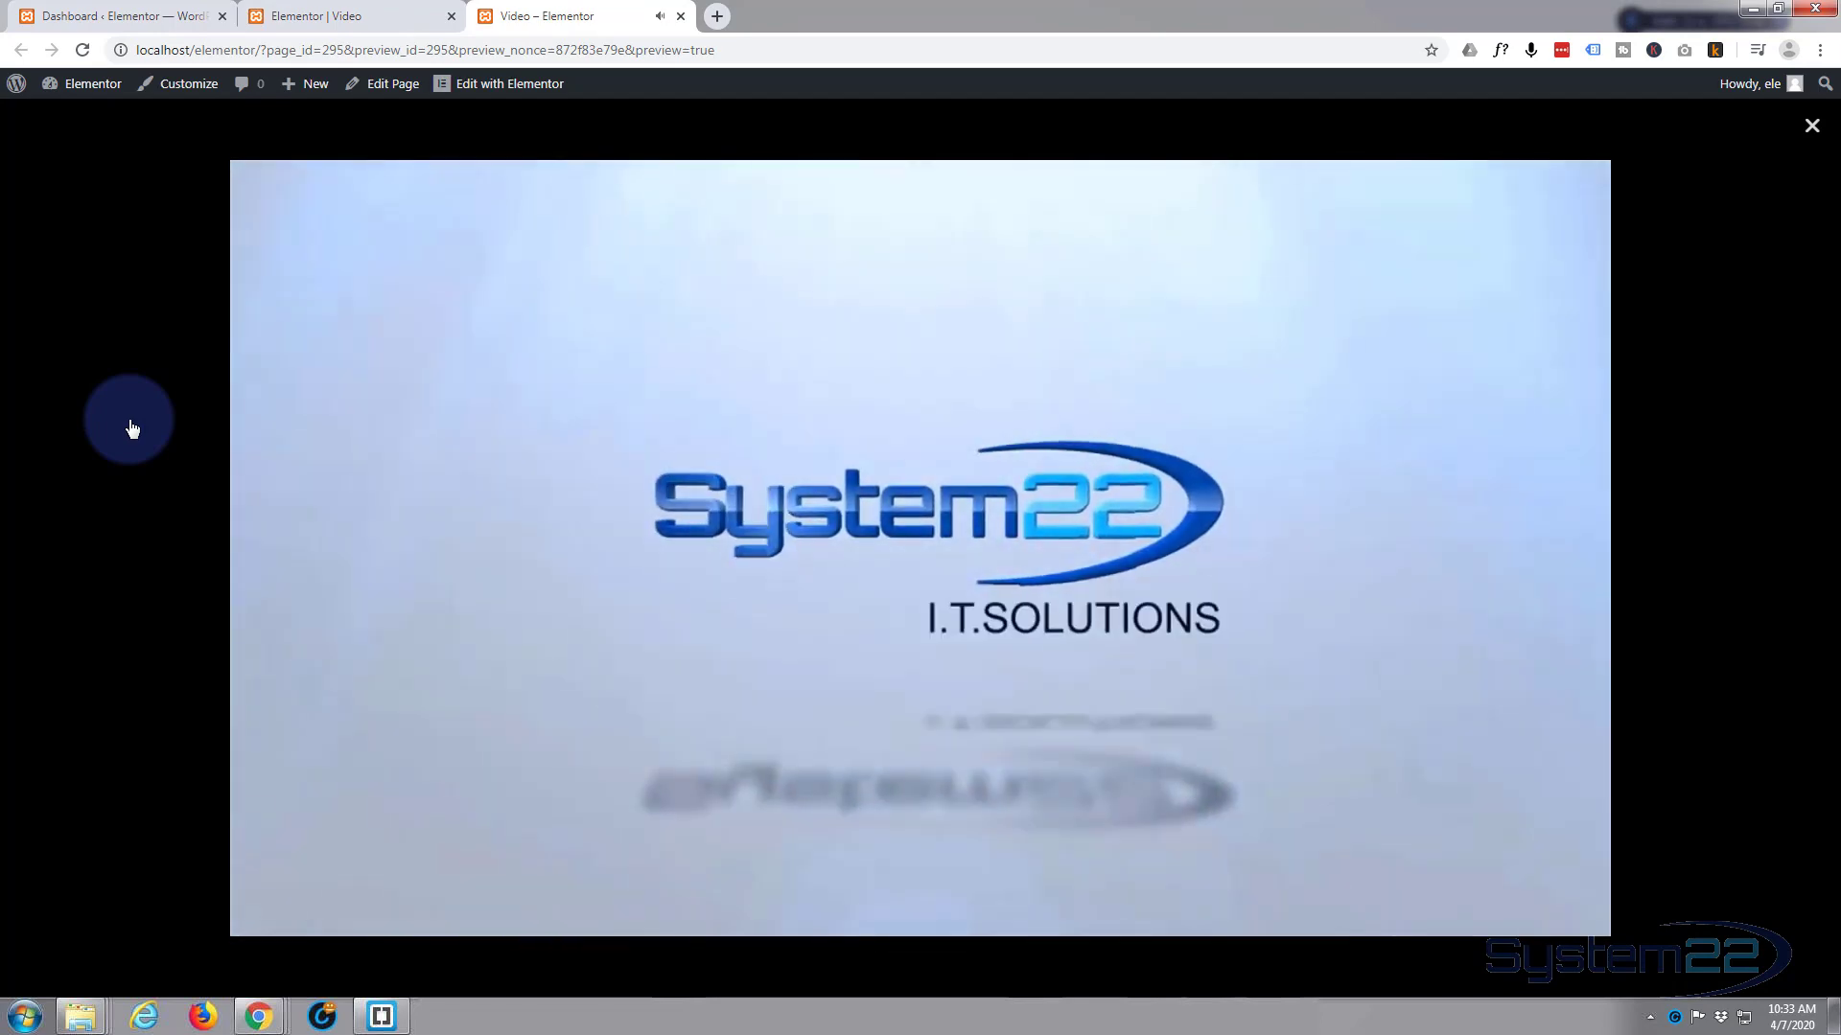
pyautogui.moveTo(533, 861)
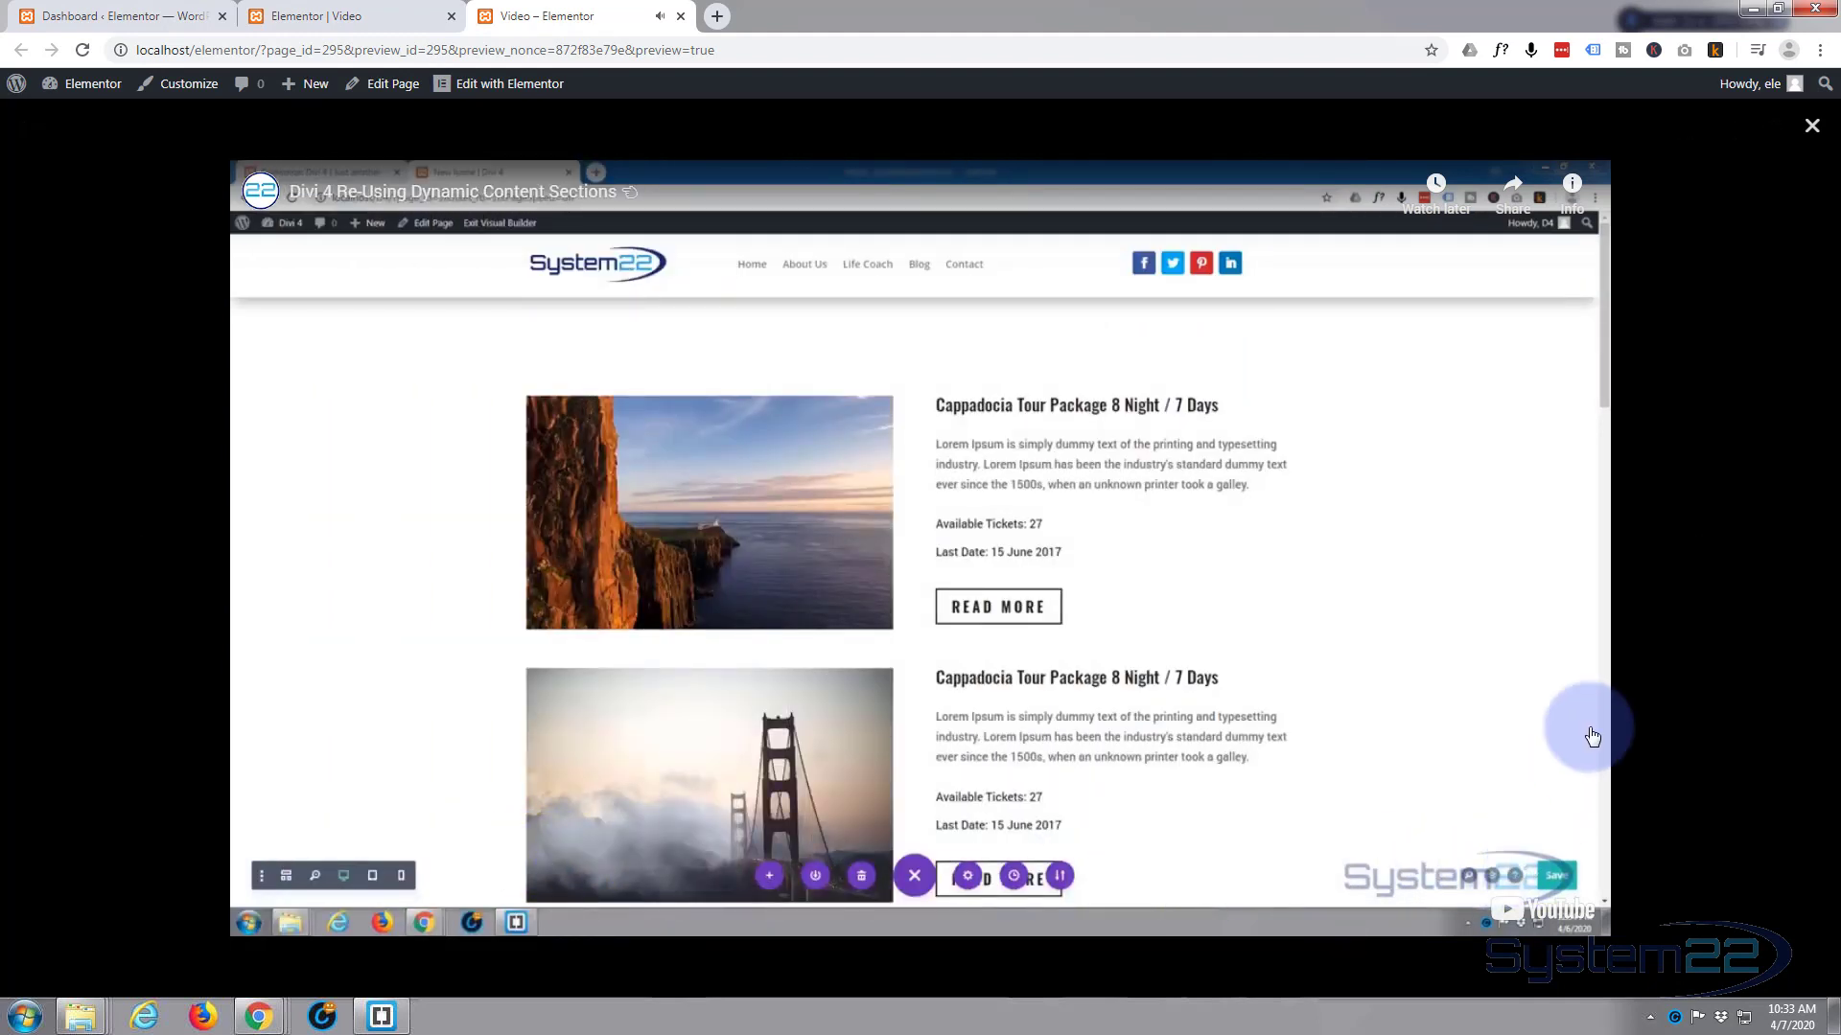
pyautogui.click(1812, 128)
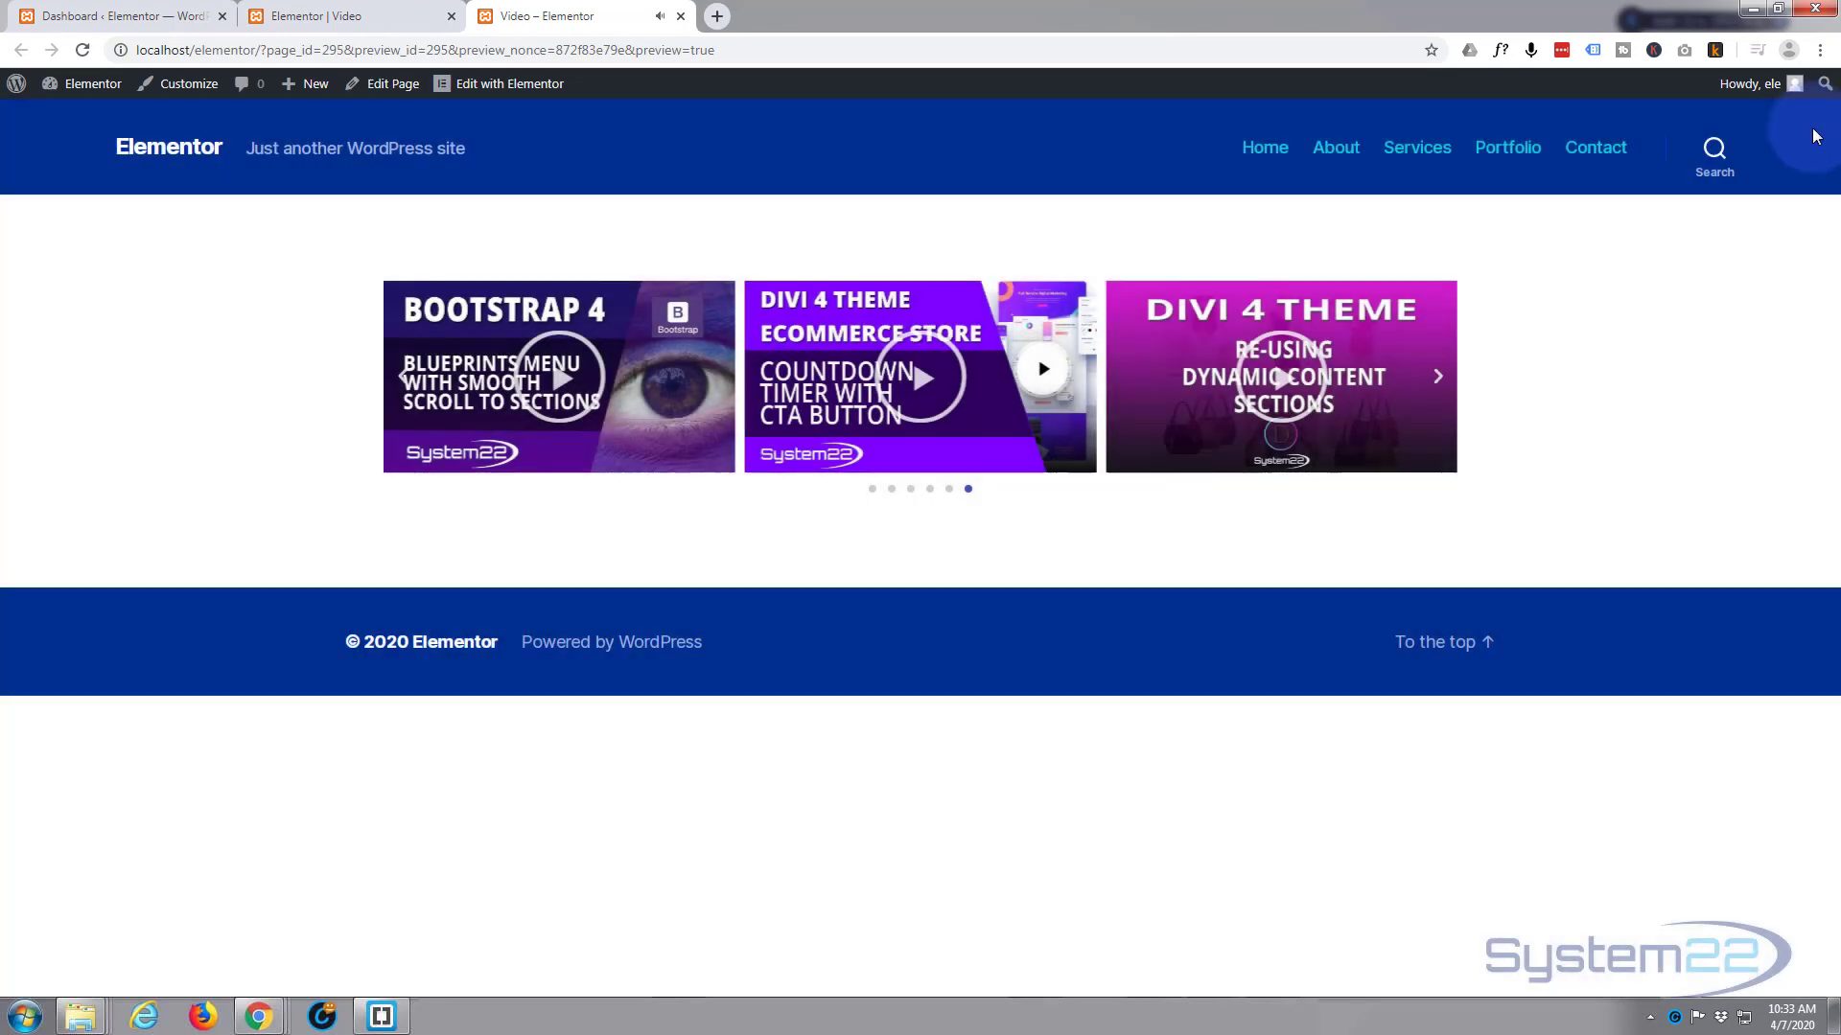